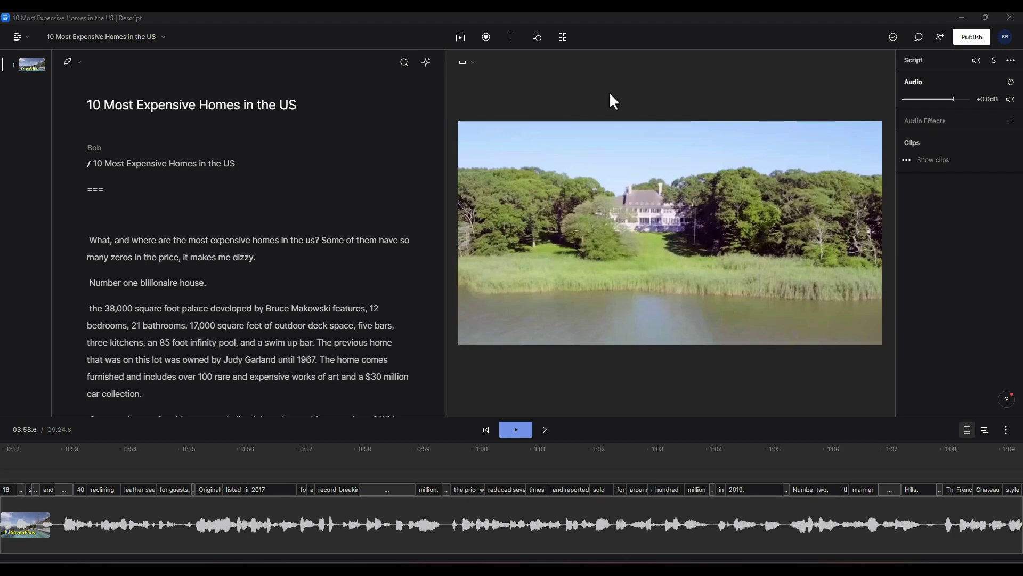
Switch the project to Portrait 9:16 and scale the house footage to fill the tall frame.
click(473, 64)
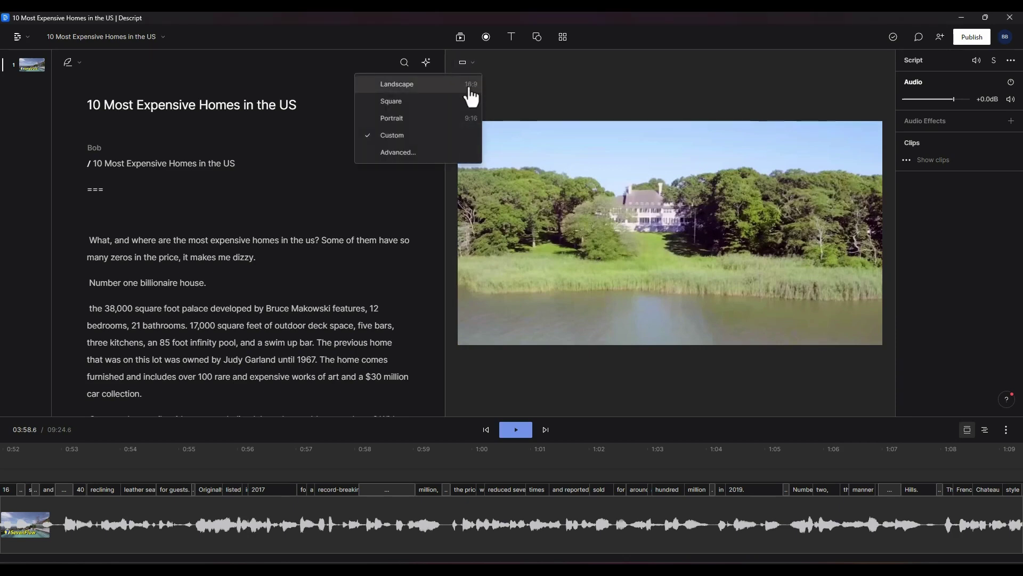
click(428, 123)
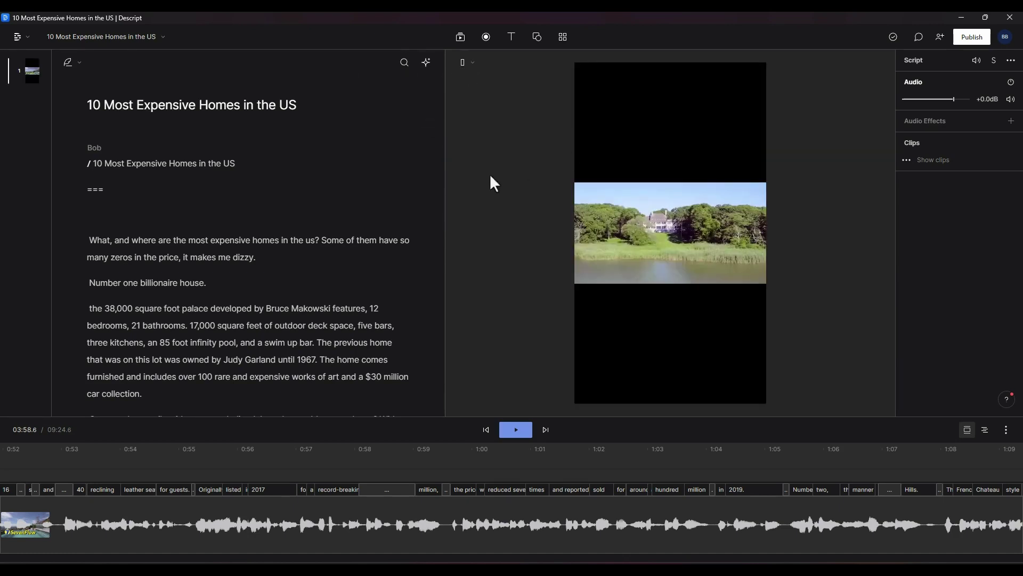
click(678, 228)
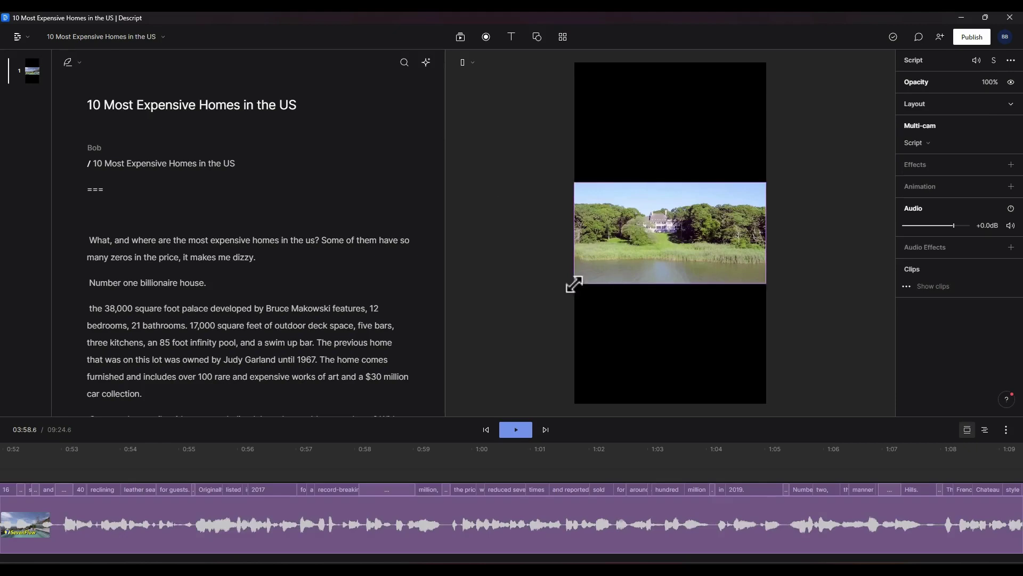
drag(574, 285, 343, 457)
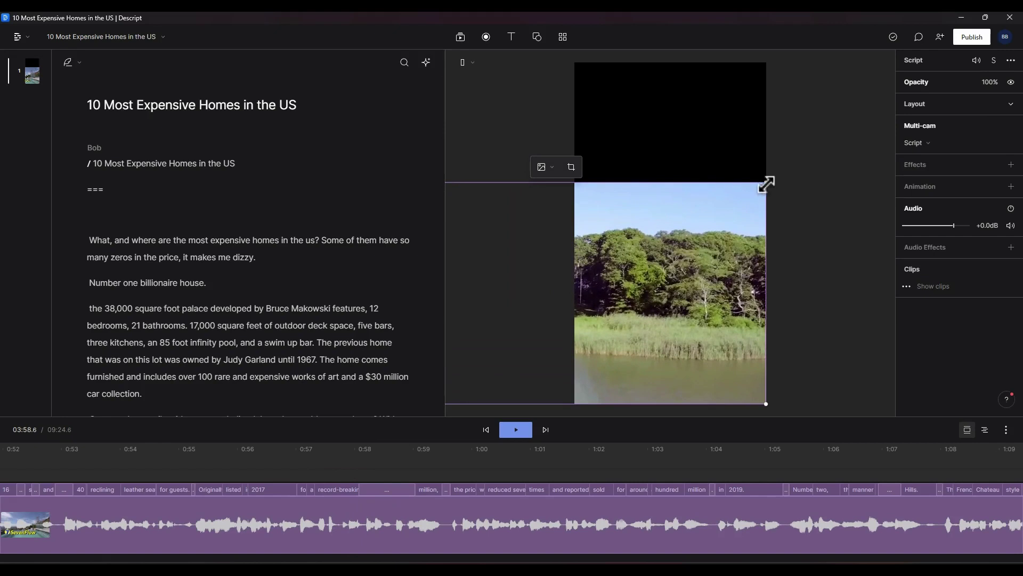
drag(766, 183, 994, 24)
mouse_move(665, 239)
mouse_down()
mouse_move(680, 240)
mouse_move(669, 243)
mouse_up()
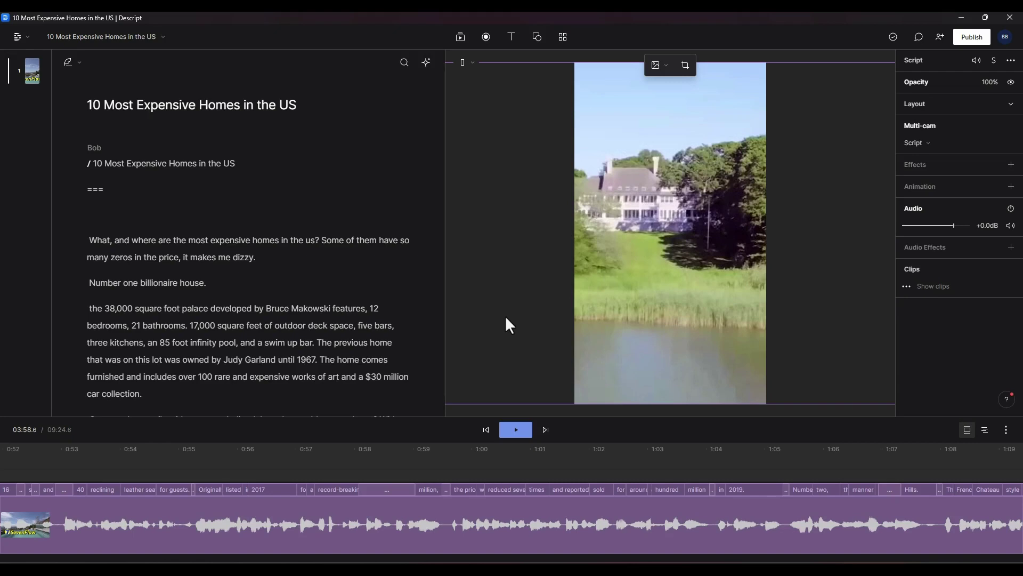
Strike through the intro paragraph about the most expensive homes to exclude it from the video.
click(329, 287)
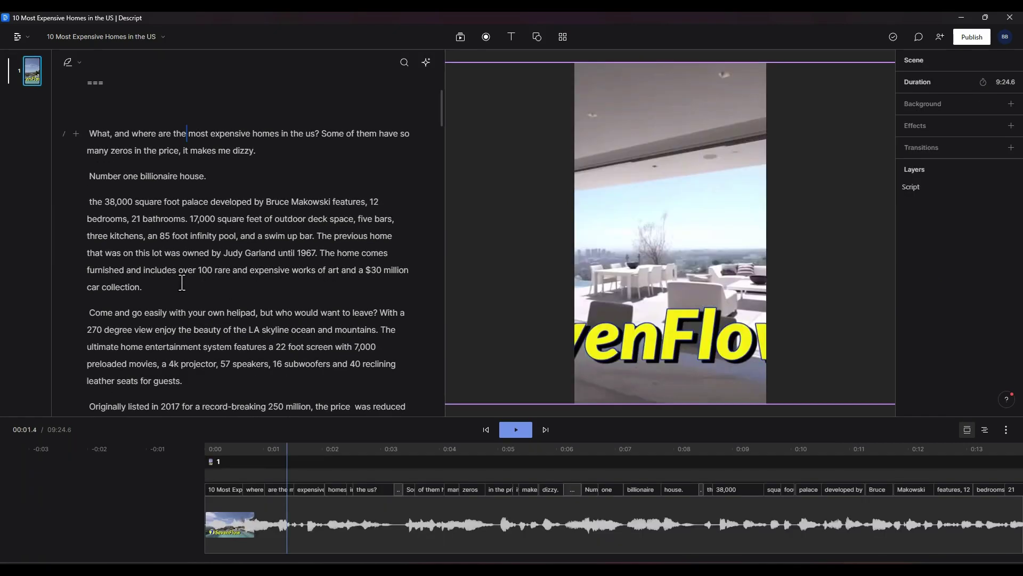
scroll(261, 256, down, 3)
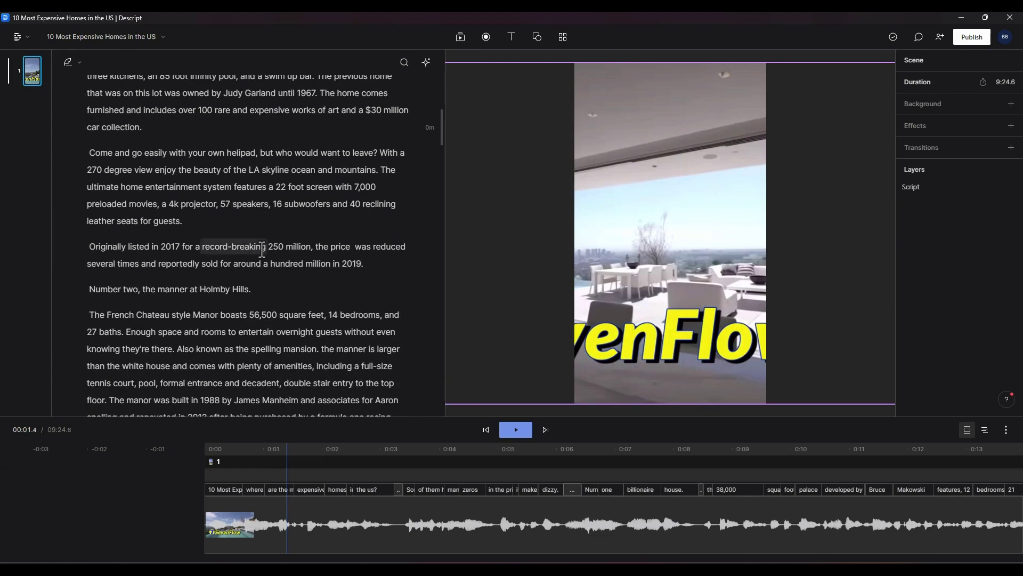
scroll(269, 259, up, 5)
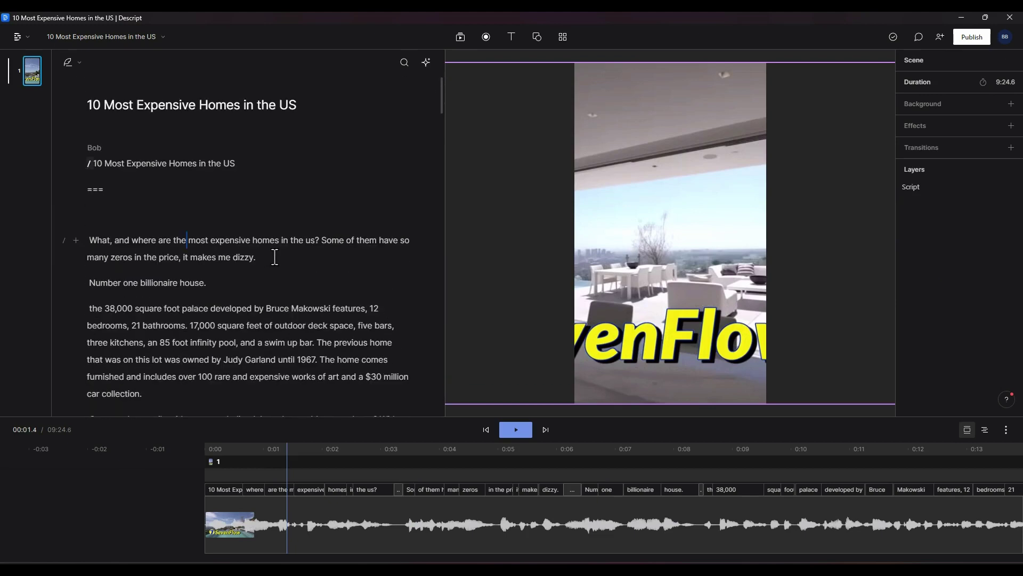
click(275, 256)
scroll(198, 288, down, 1)
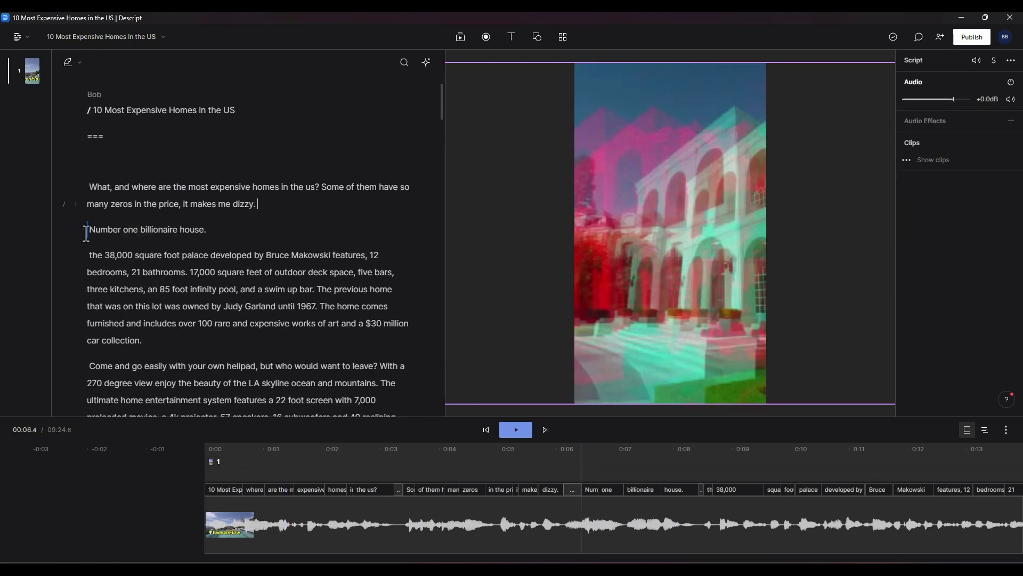
scroll(154, 230, down, 5)
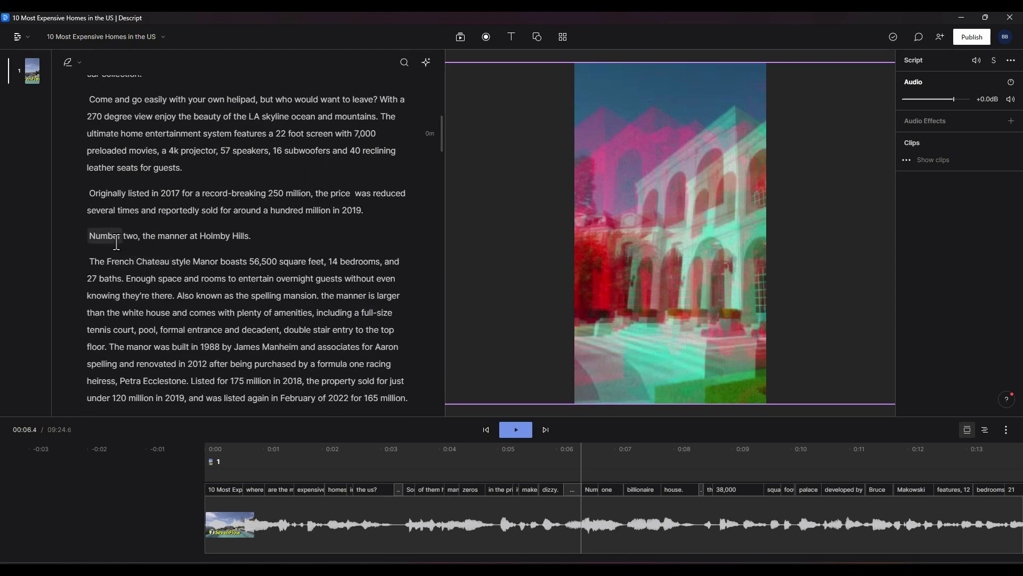
scroll(208, 261, up, 5)
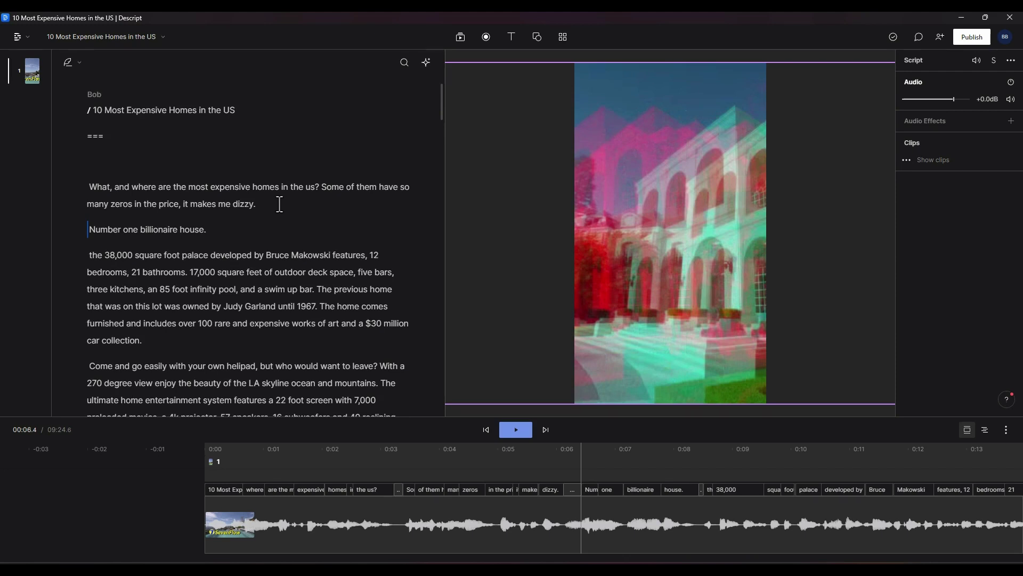
key(ctrl+z)
key(ctrl+z)
key(ctrl+z)
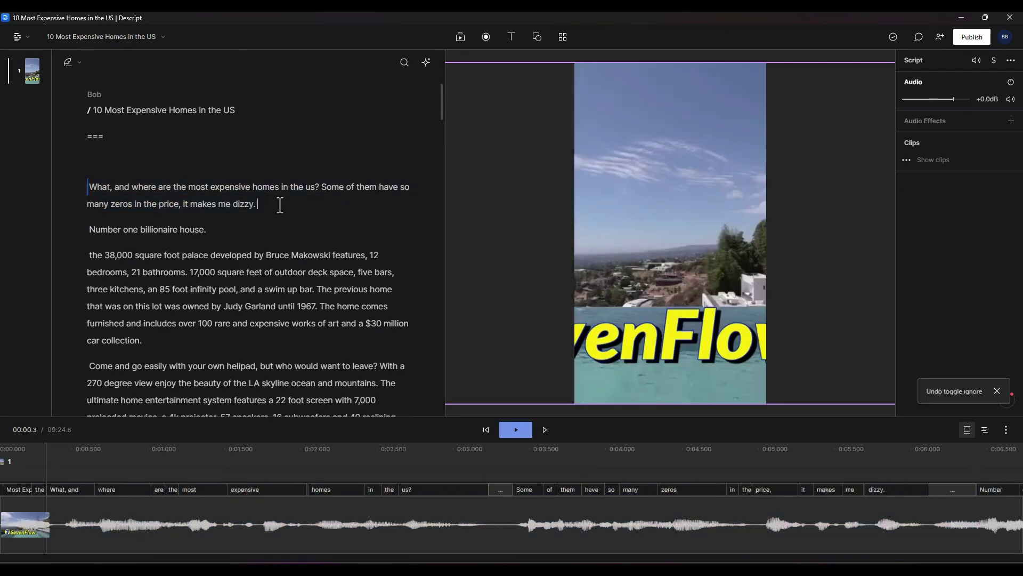
drag(278, 205, 81, 190)
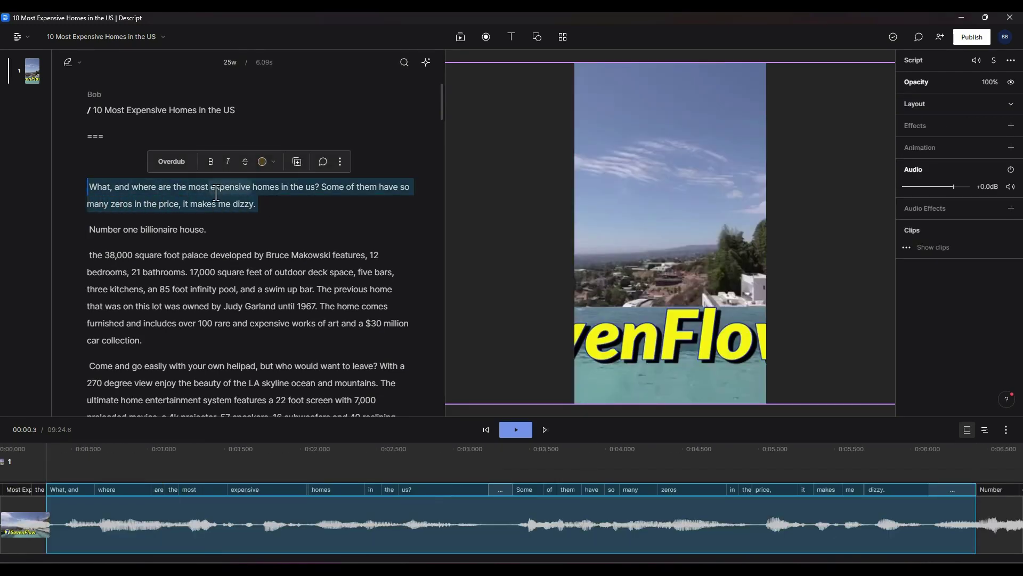
click(245, 162)
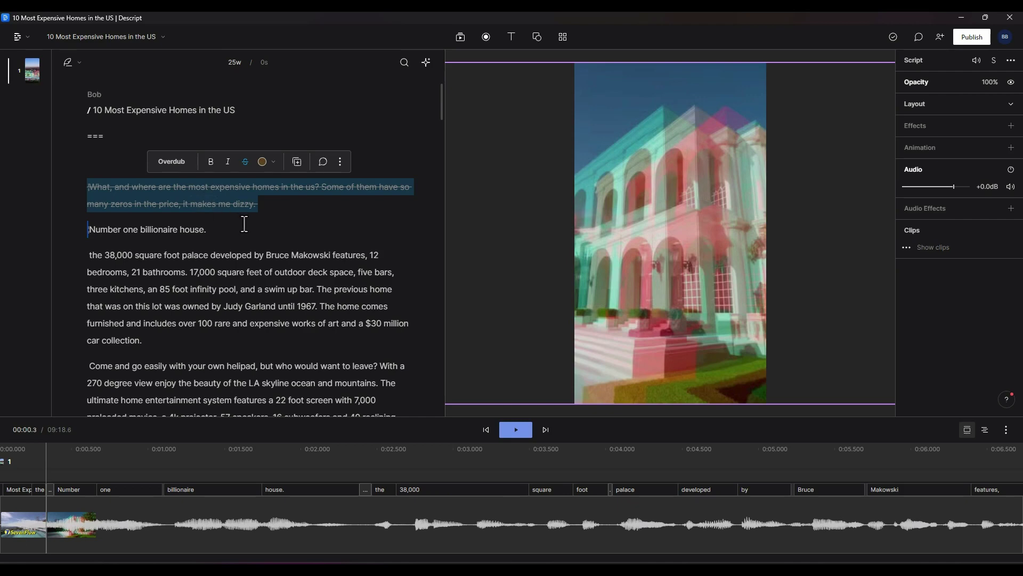
Strike through the closing subscribe paragraph, then return to the top of the script.
drag(442, 104, 462, 418)
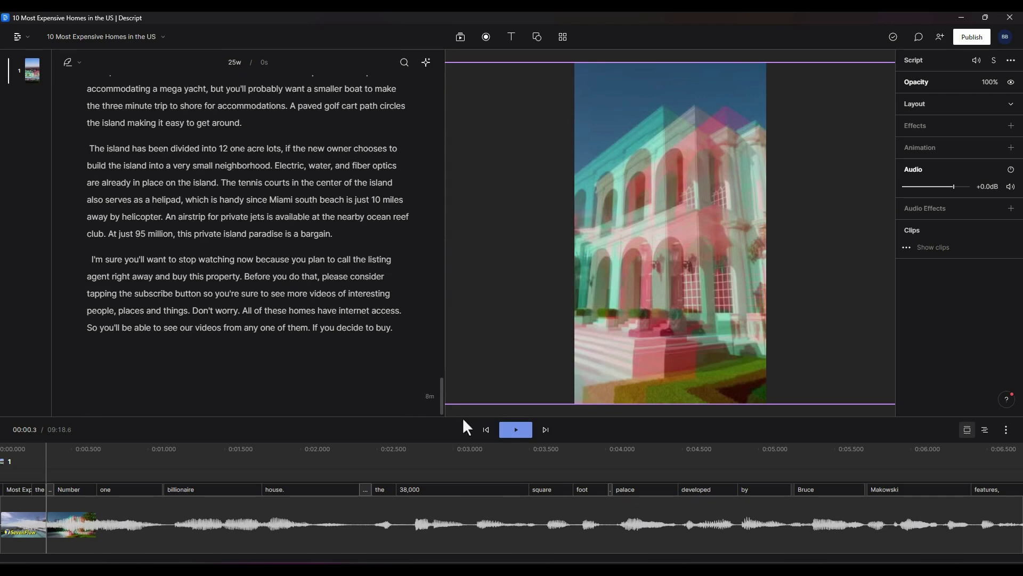
scroll(189, 286, up, 3)
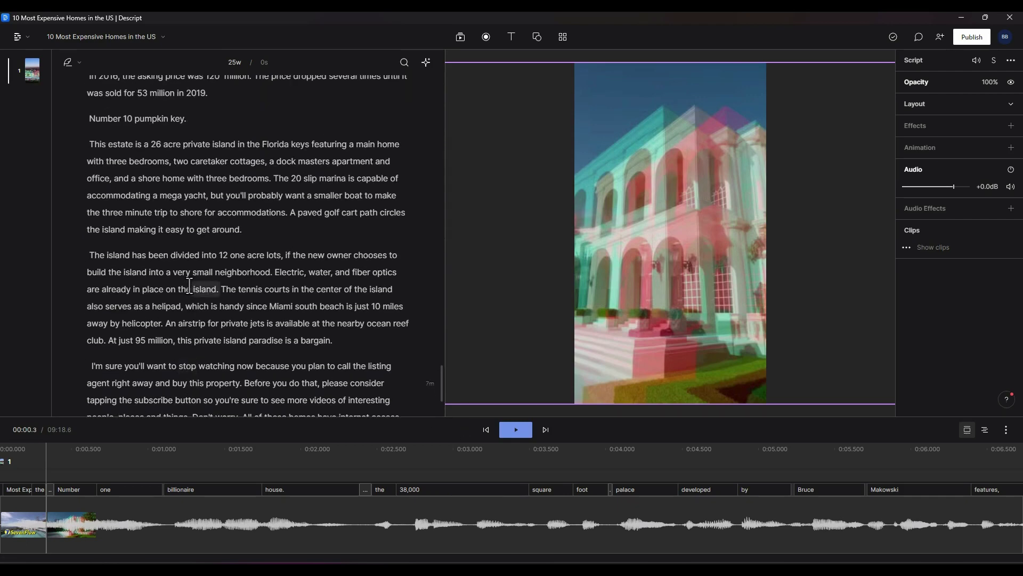
scroll(189, 287, down, 3)
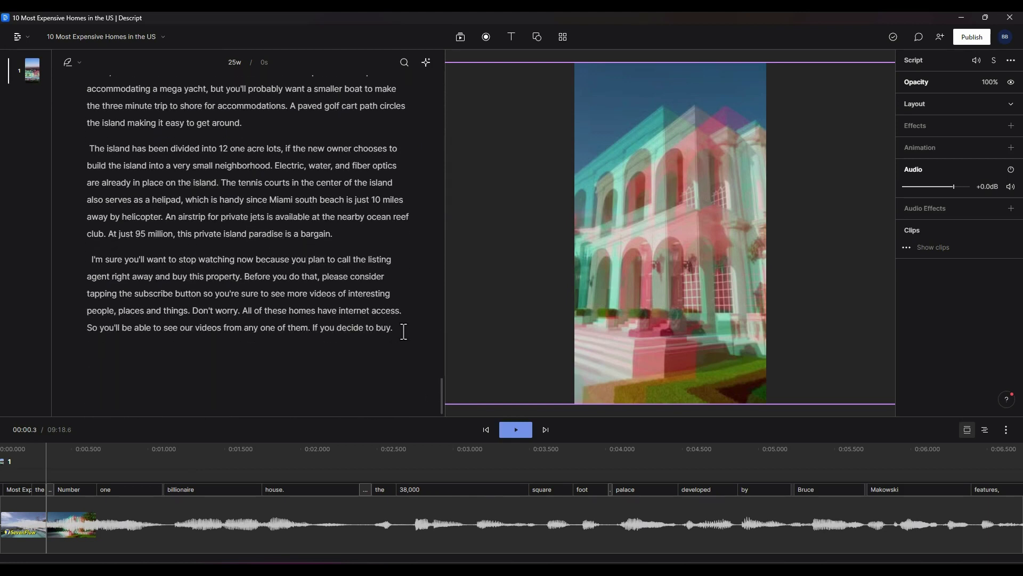
drag(403, 332, 90, 259)
click(241, 234)
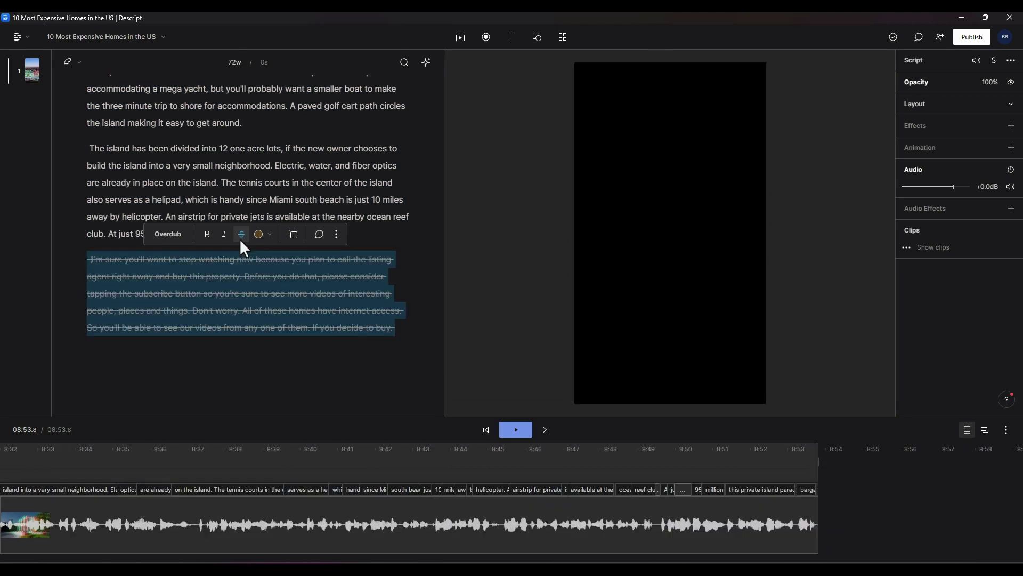
scroll(248, 251, up, 5)
scroll(213, 240, up, 2)
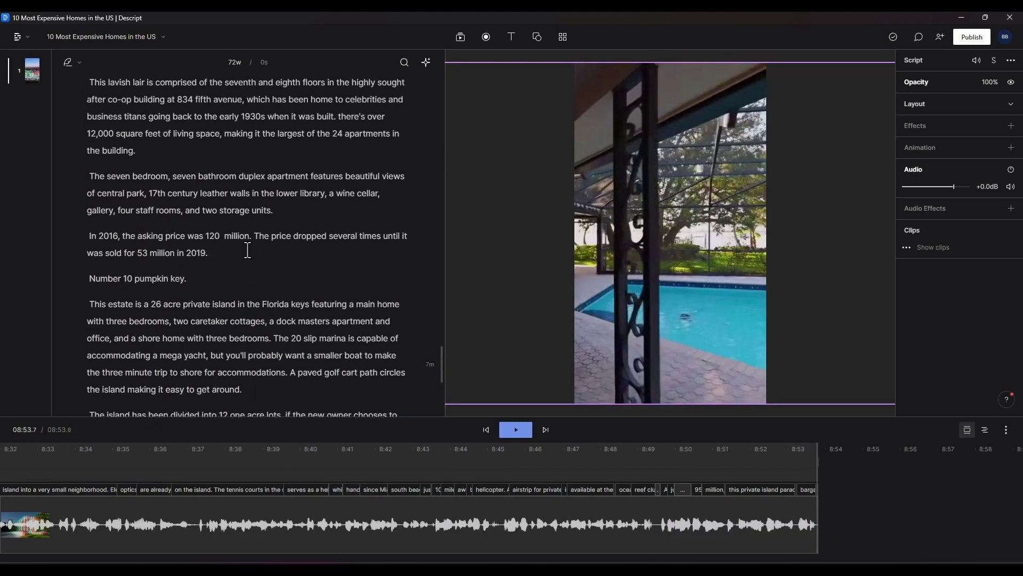
key(Home)
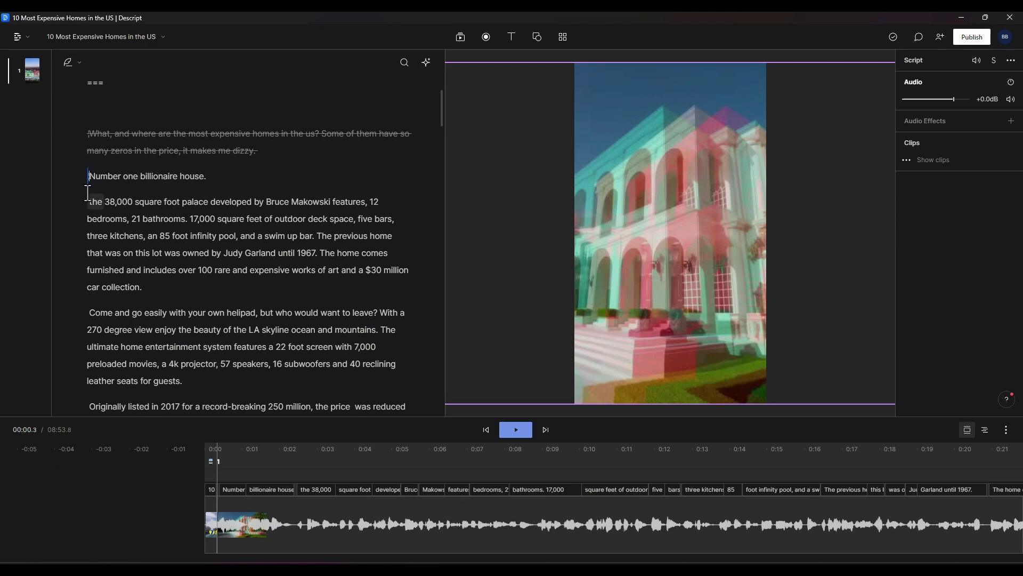
Insert a marker named 'Billionaire House' above 'Number one billionaire house.'.
key(m)
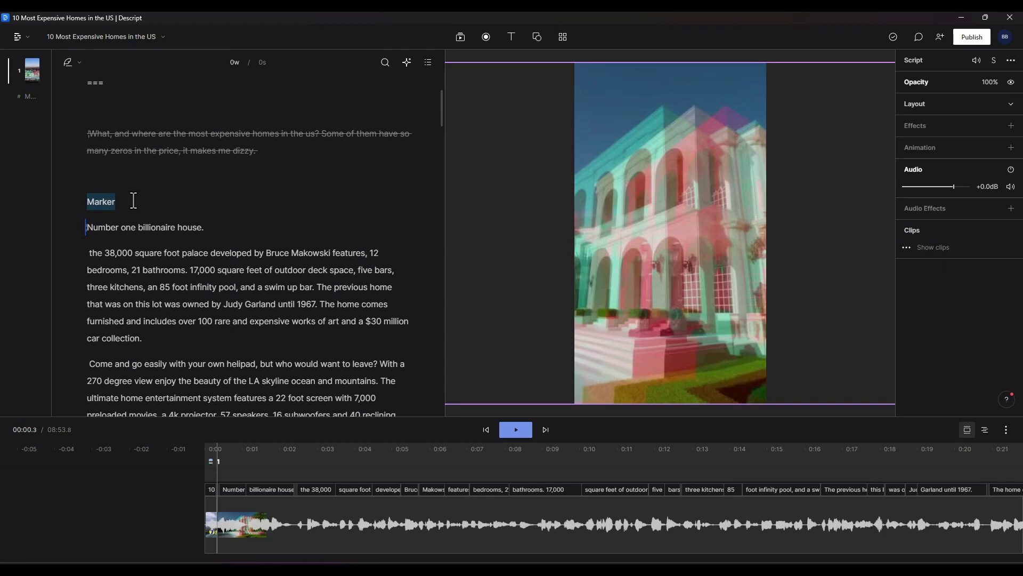
text(Bill)
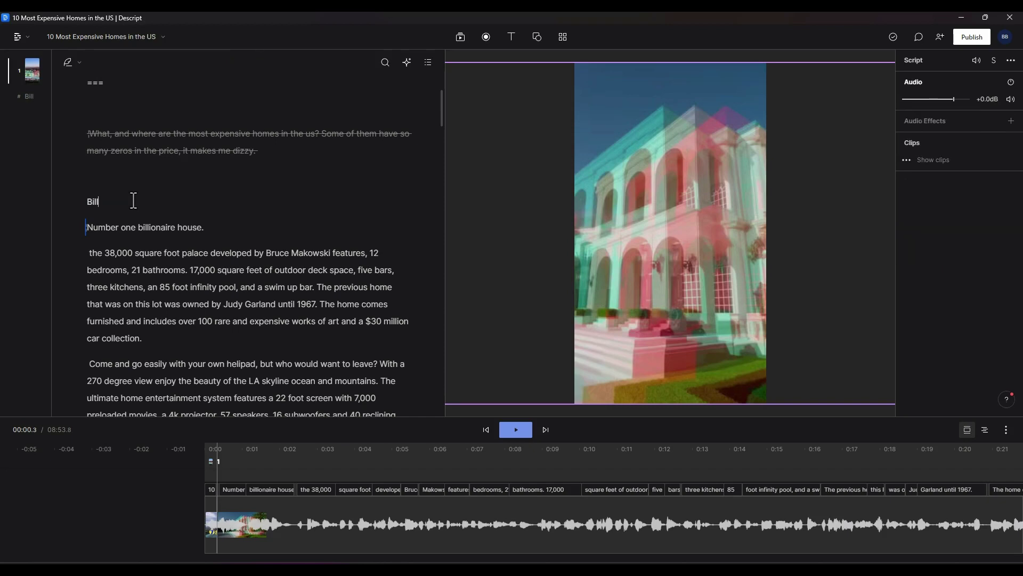
text(ionaire House)
click(138, 227)
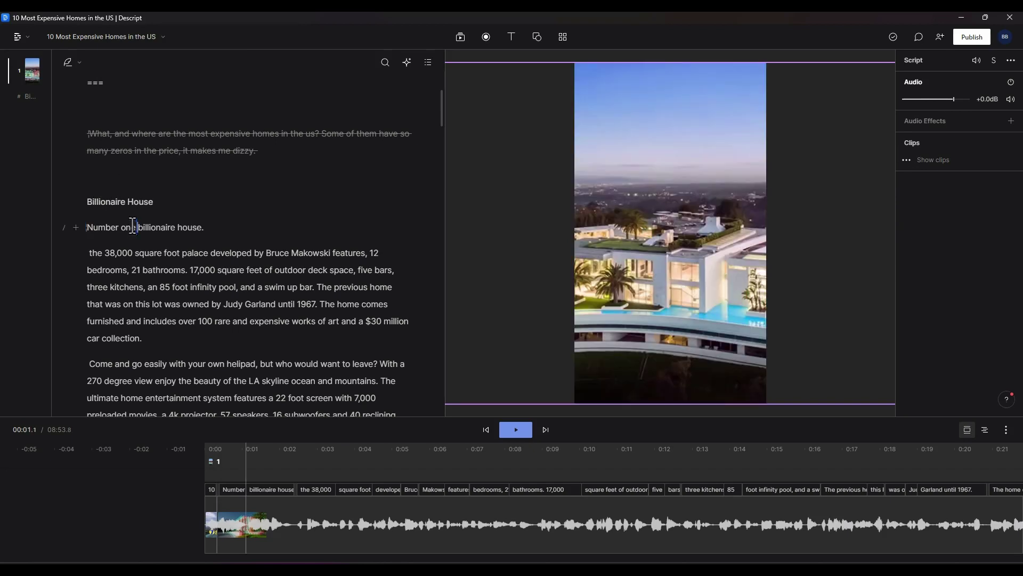
mouse_move(37, 139)
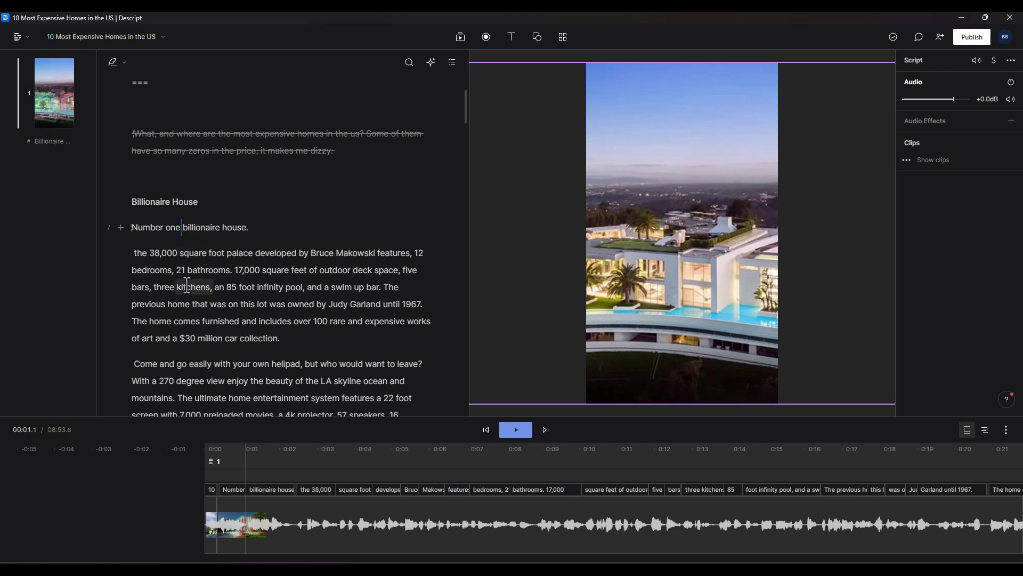
scroll(186, 287, down, 4)
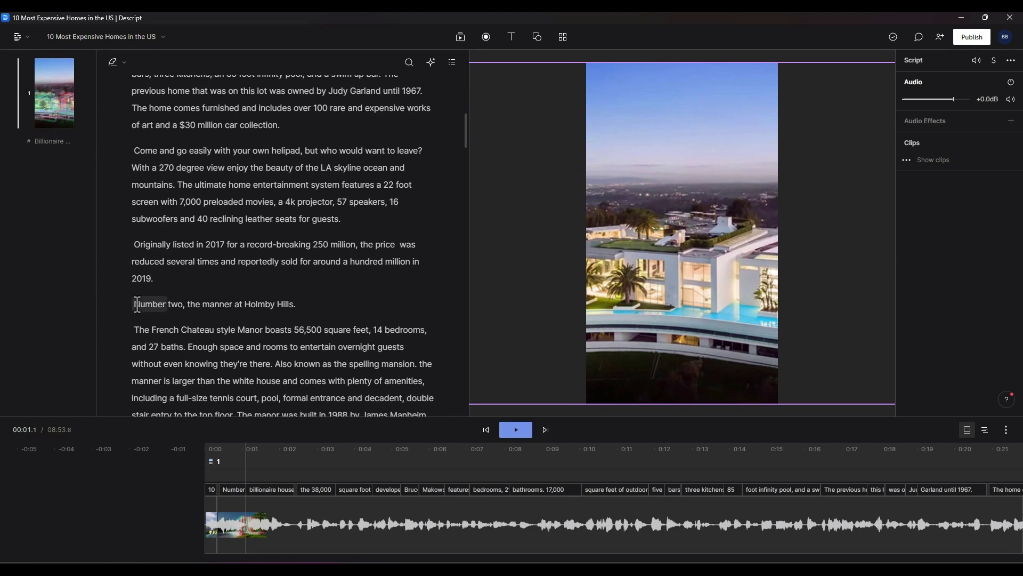
click(137, 304)
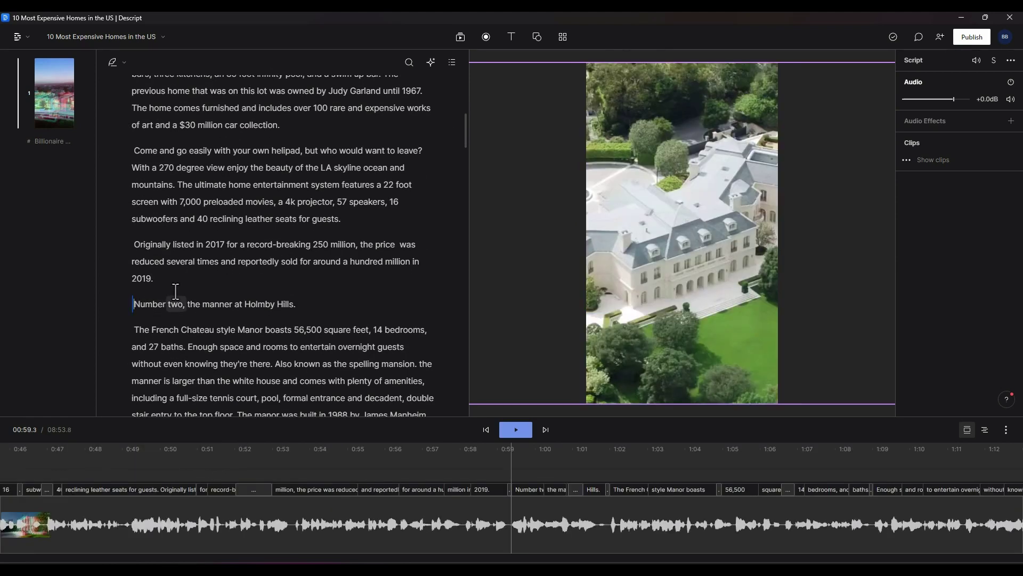
Add markers named 'Holmby Hills' before Number two and 'Manalapan Mega Mansion' before Number three.
text(#)
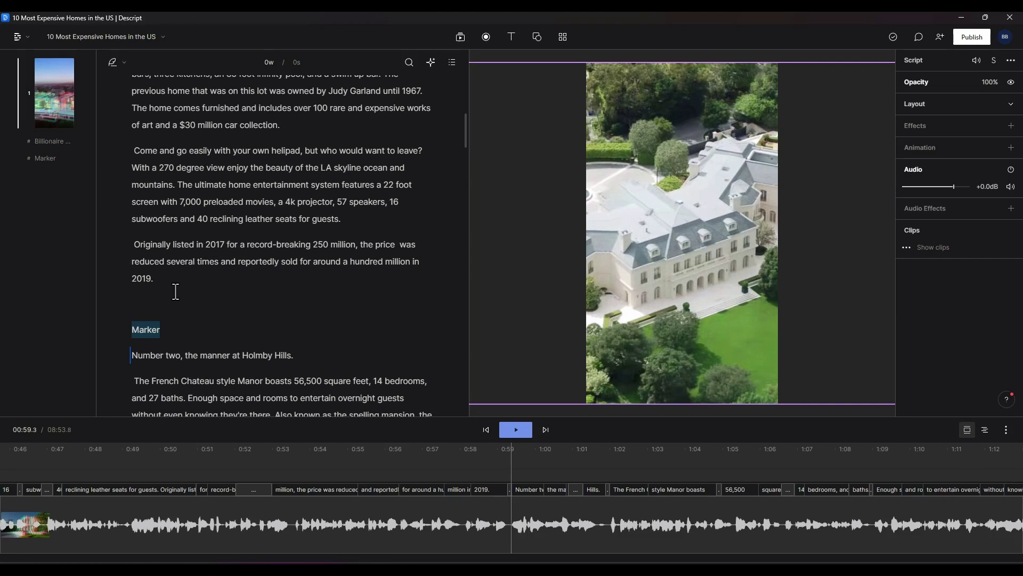
text(Holmby Hills)
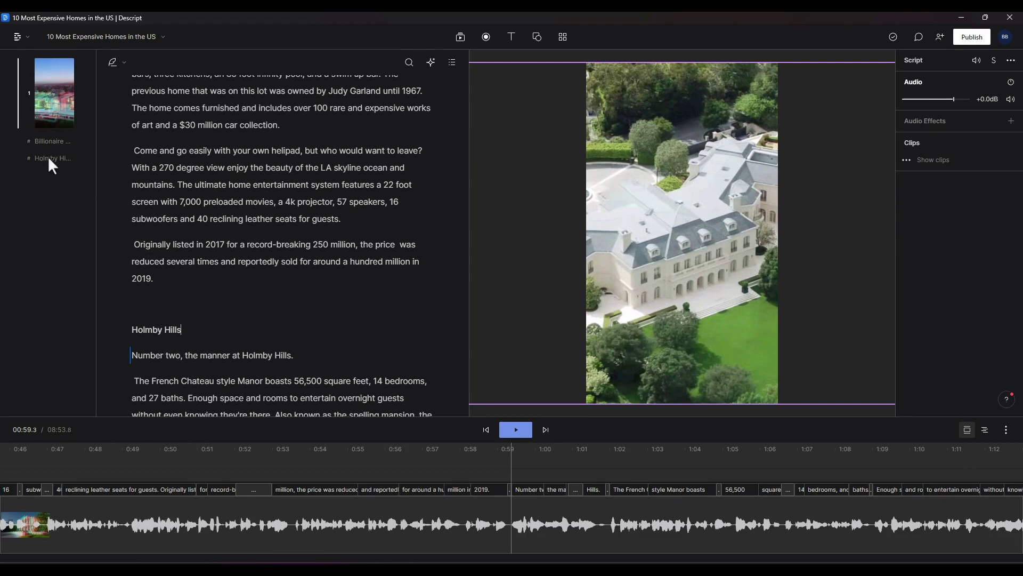
scroll(229, 292, down, 5)
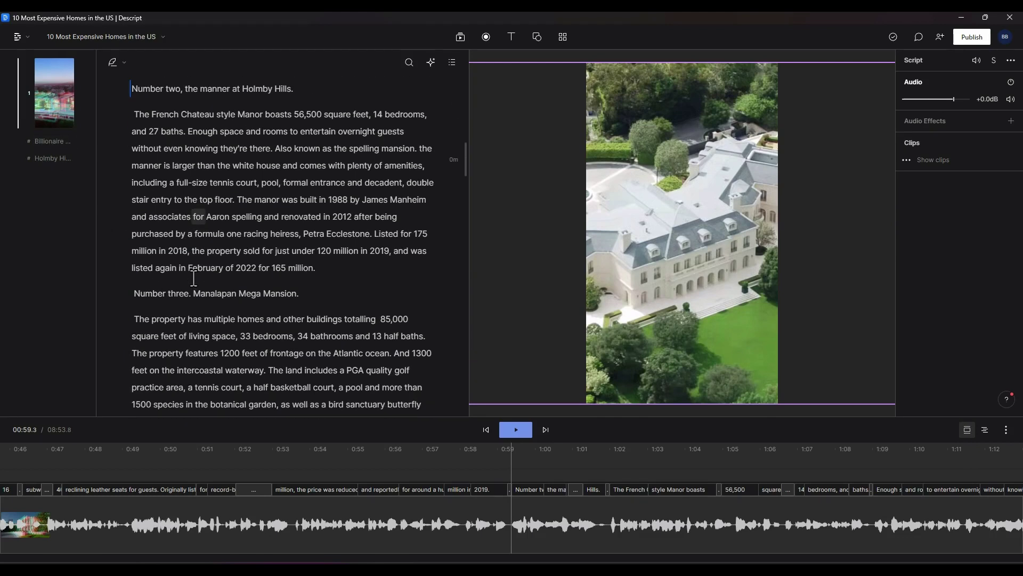
click(137, 295)
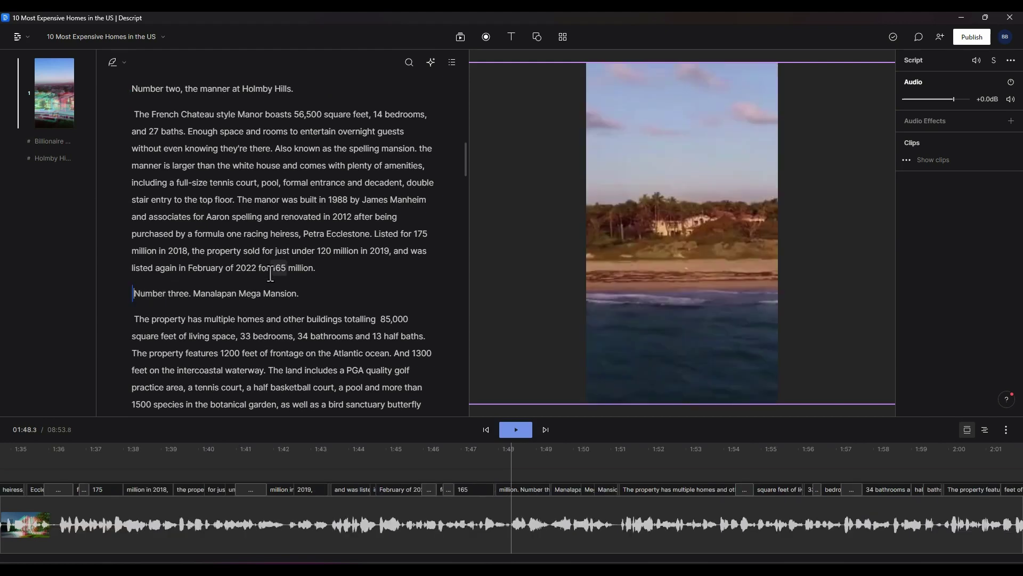
key(m)
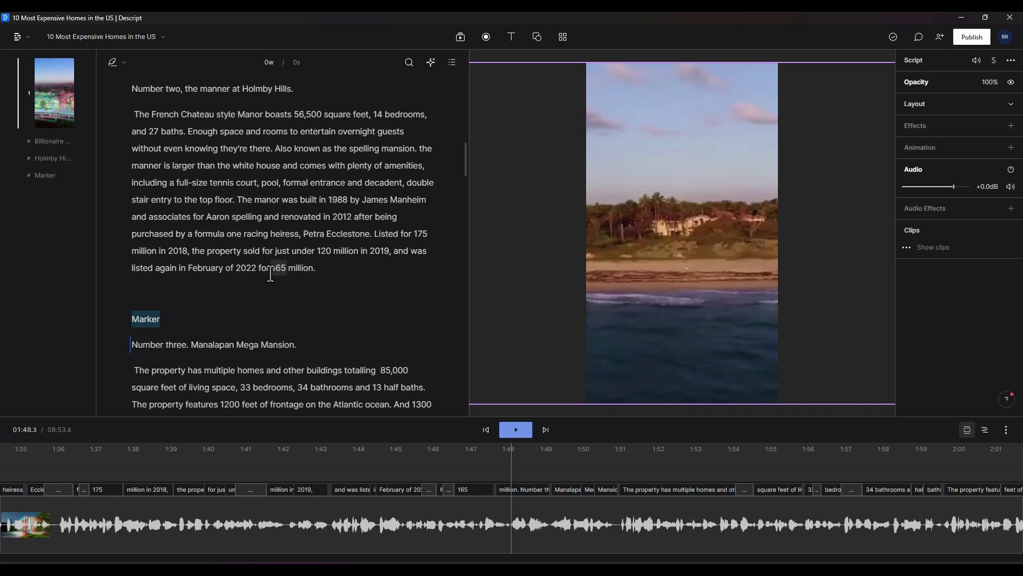
text(Manalapan Mega Mansion)
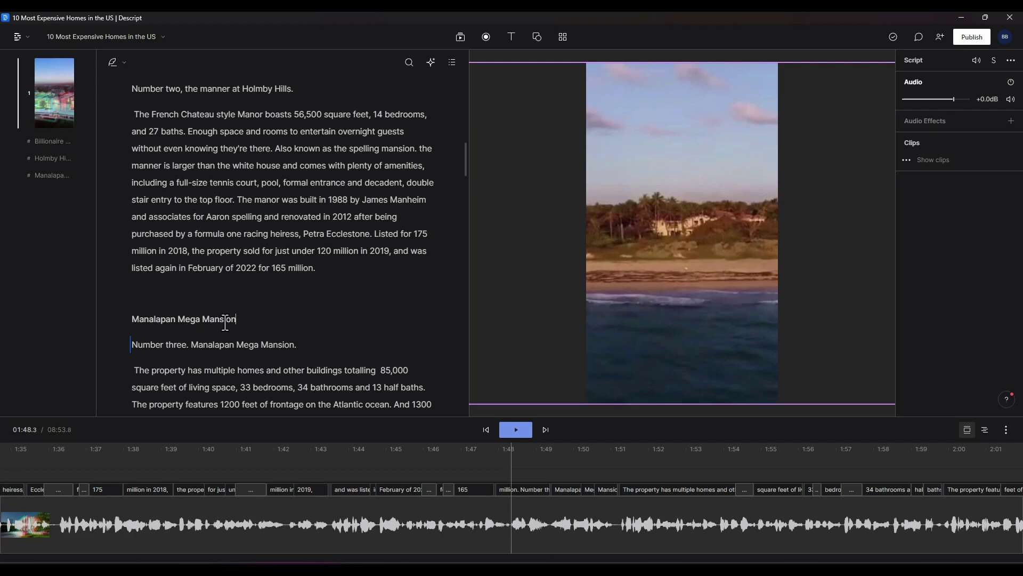
scroll(225, 322, down, 2)
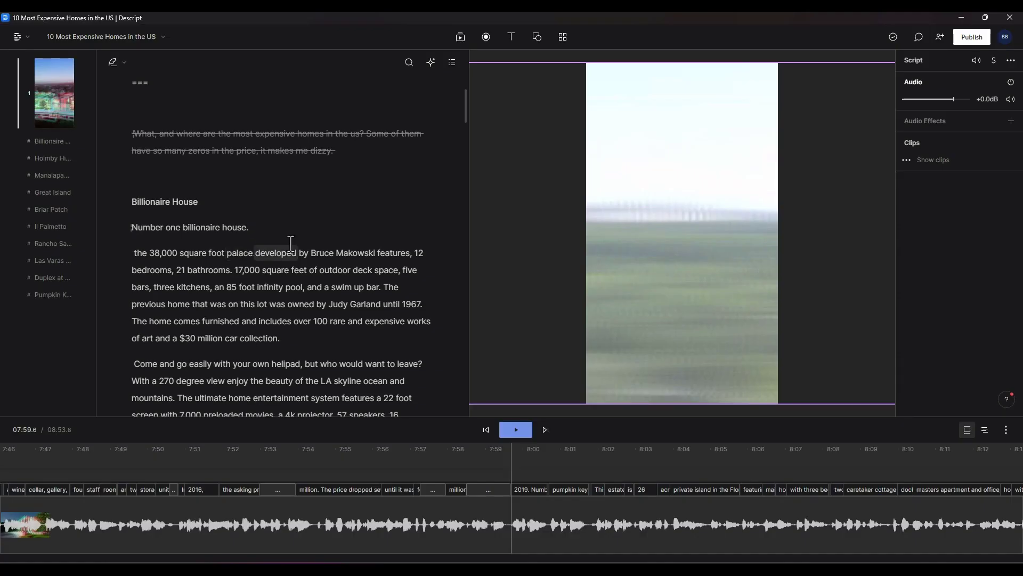
Test outline markers Manalapan, Il Palmetto and Las Varas, then return to Billionaire House's start.
click(50, 175)
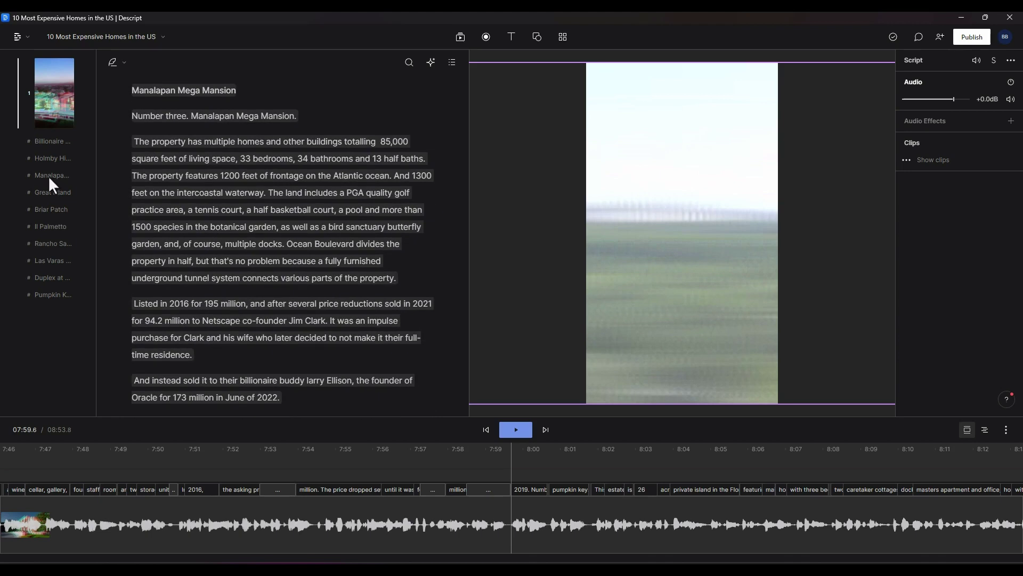
click(47, 226)
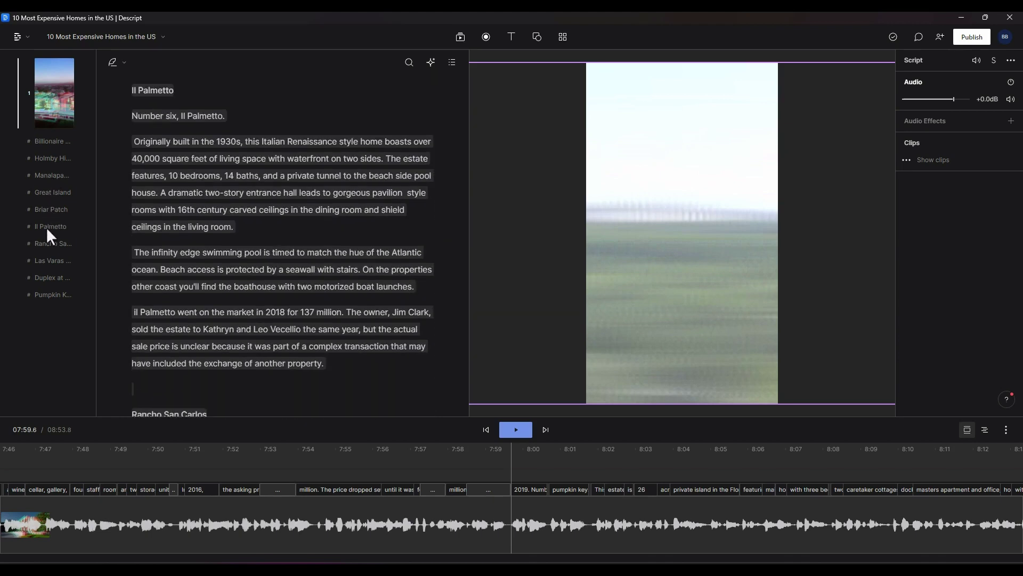
click(51, 260)
click(39, 143)
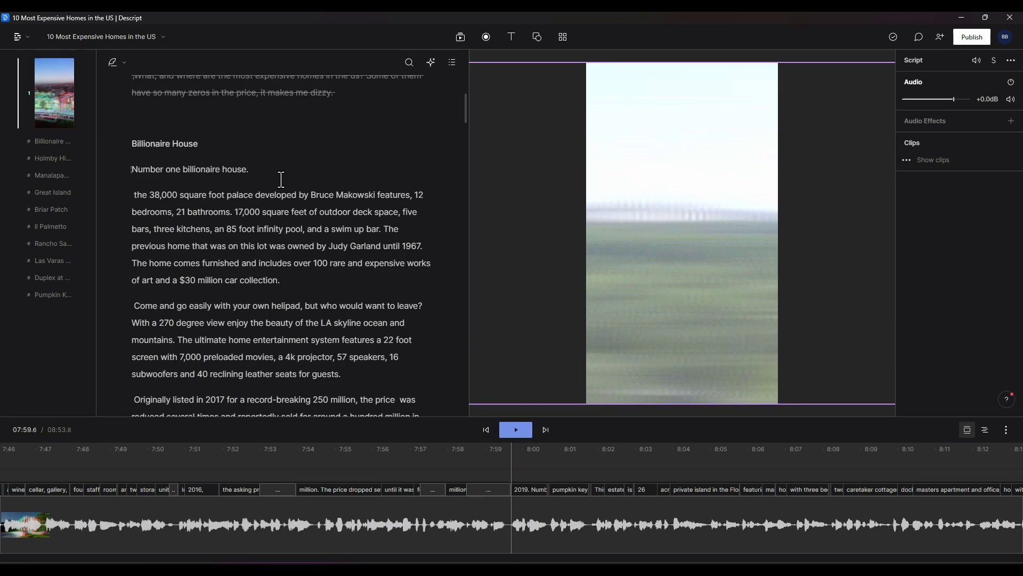
click(155, 175)
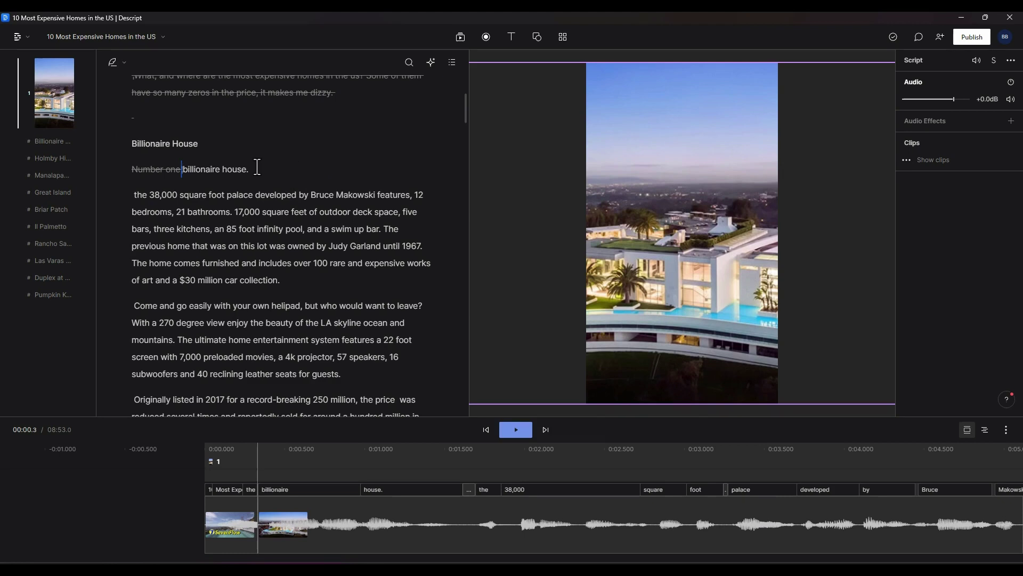
Insert a / scene break before the first home's section, joining it onto the line above.
key(ctrl+a)
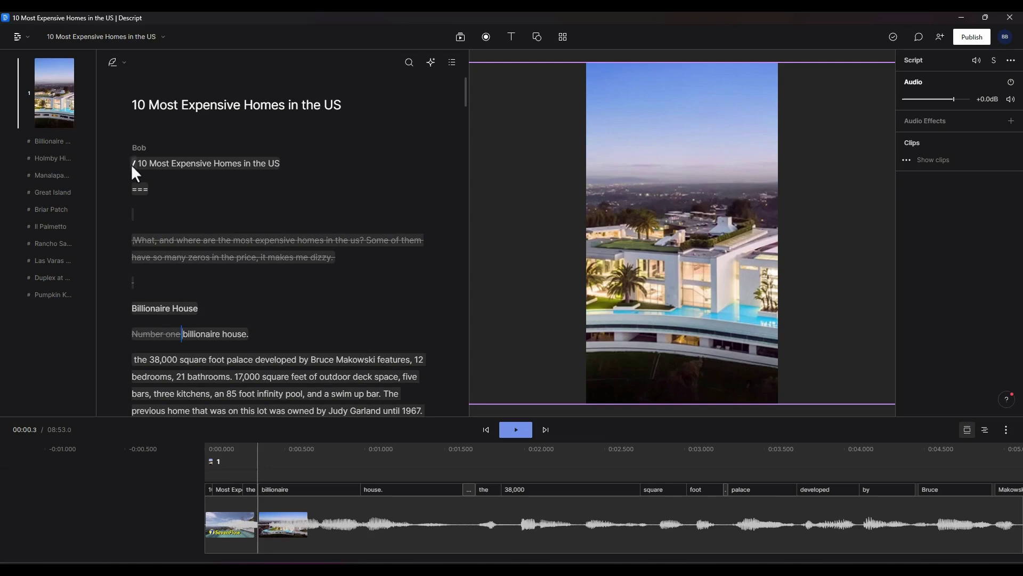
click(65, 107)
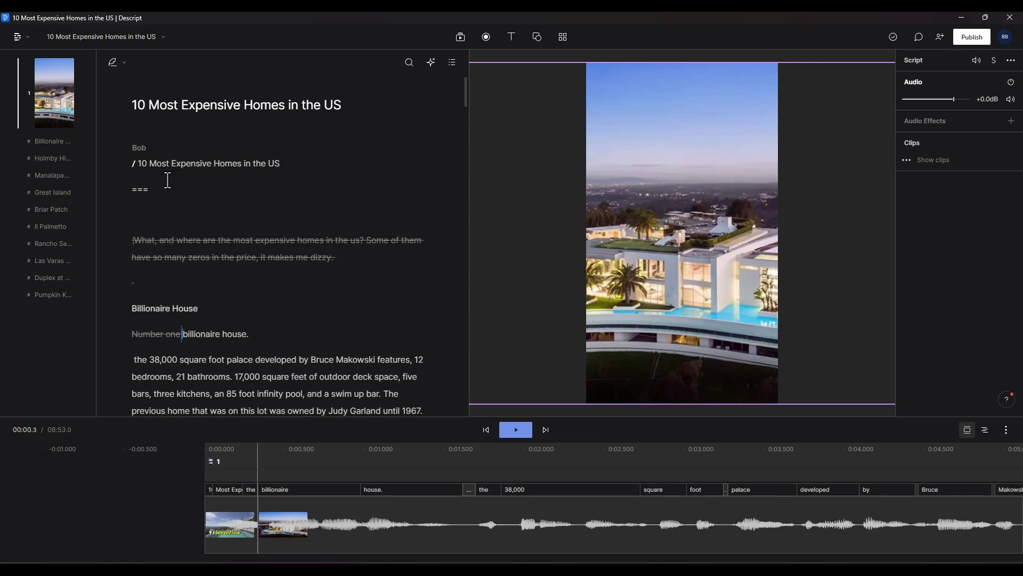
scroll(149, 160, down, 4)
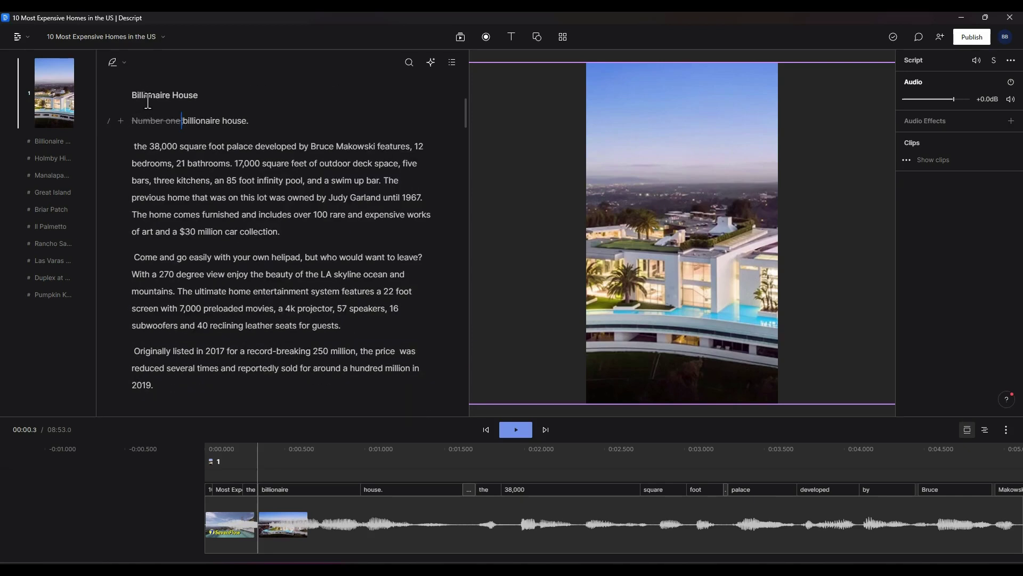
scroll(146, 101, up, 1)
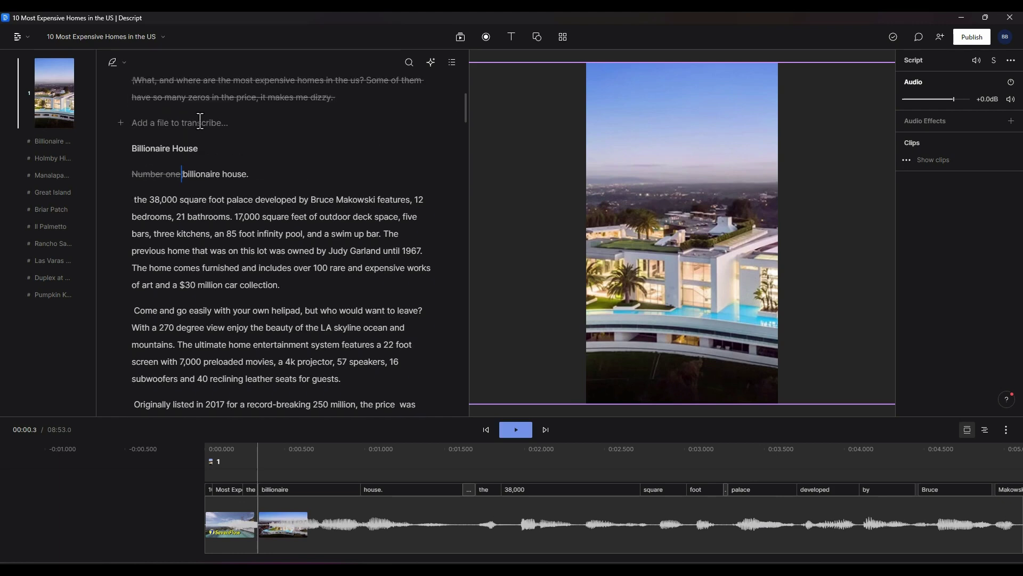
text(/)
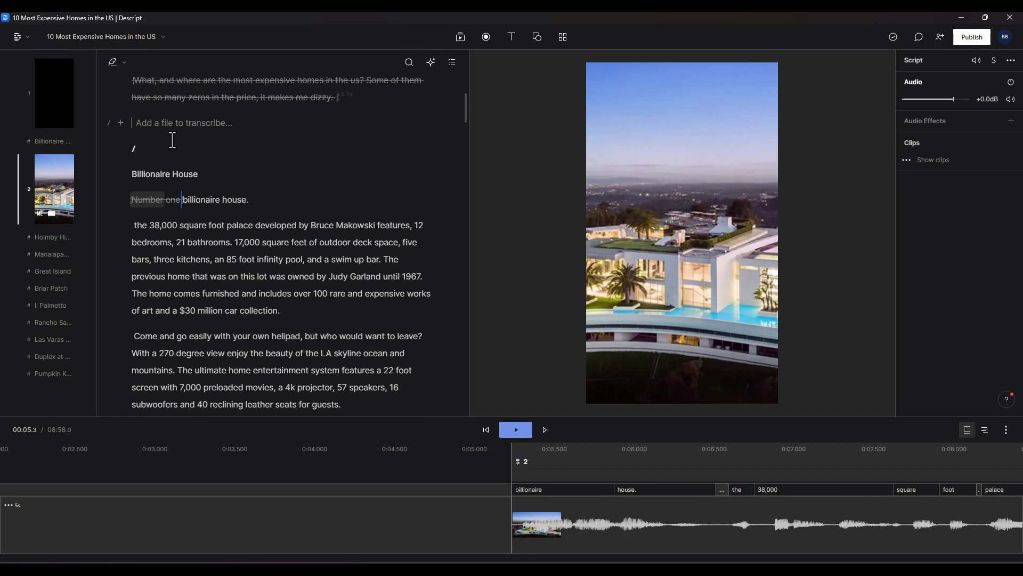
key(BackSpace)
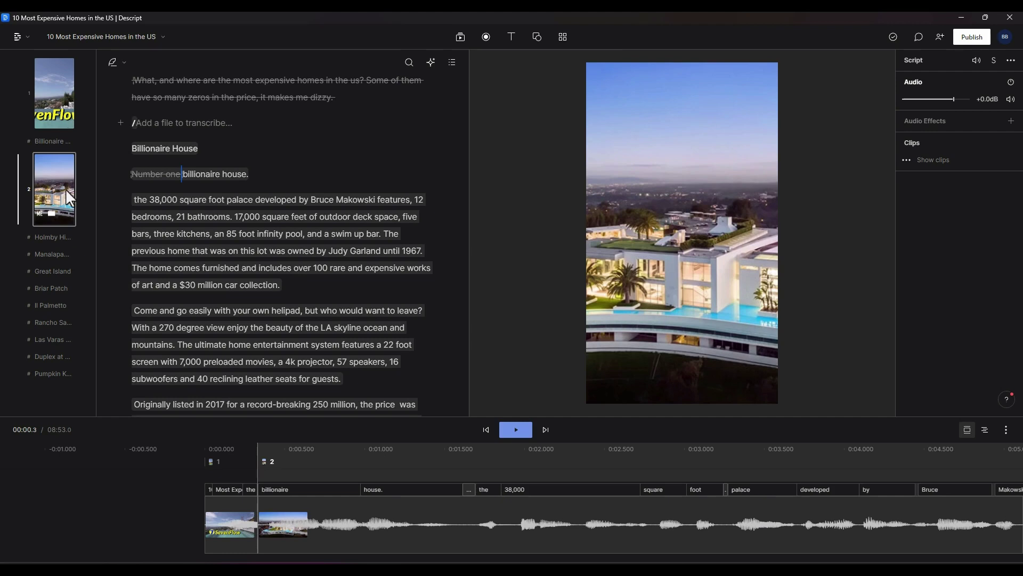
Add a / scene break before the Holmby Hills 'Number two' section.
click(52, 236)
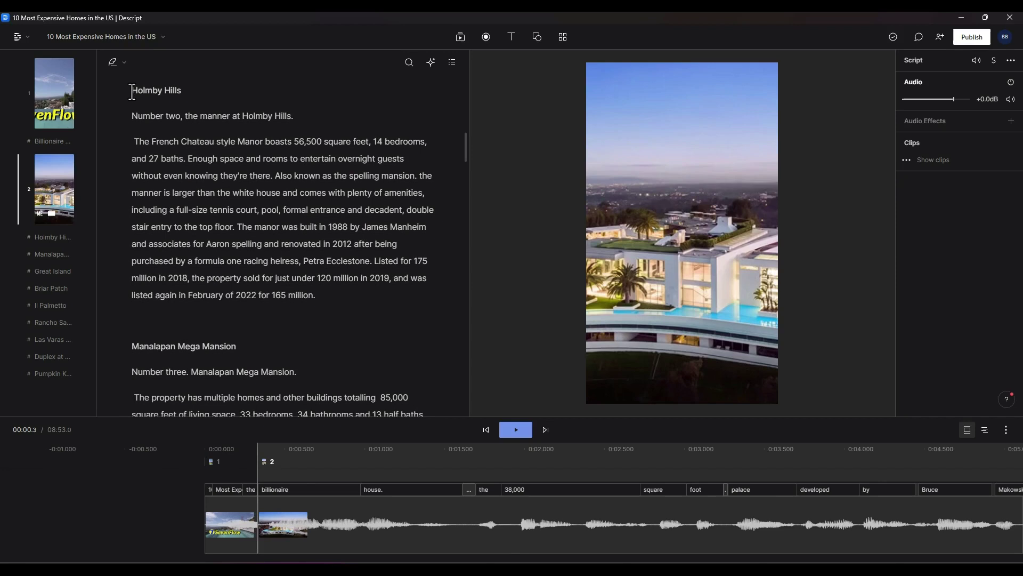
scroll(176, 112, up, 3)
click(168, 251)
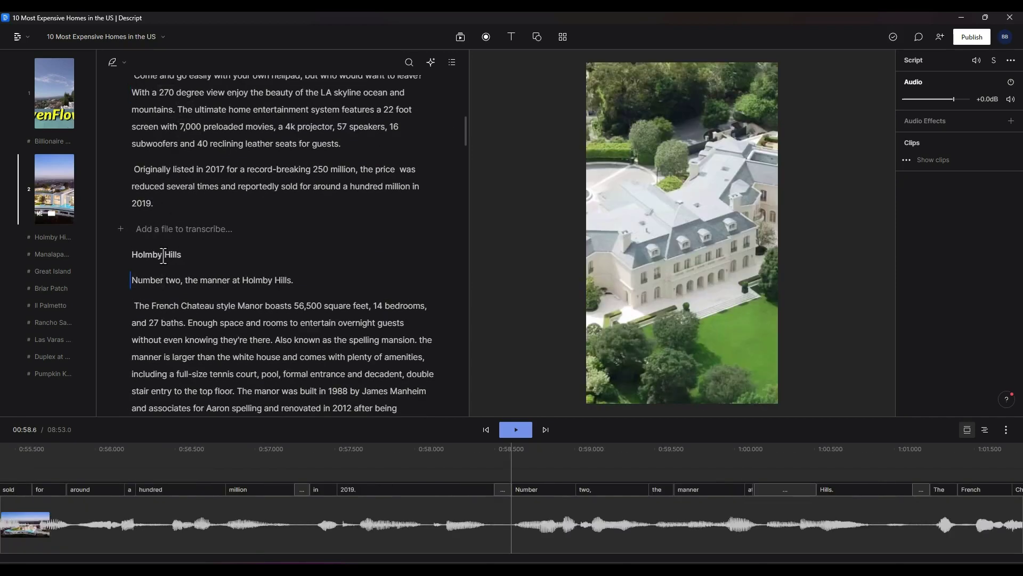
text(/)
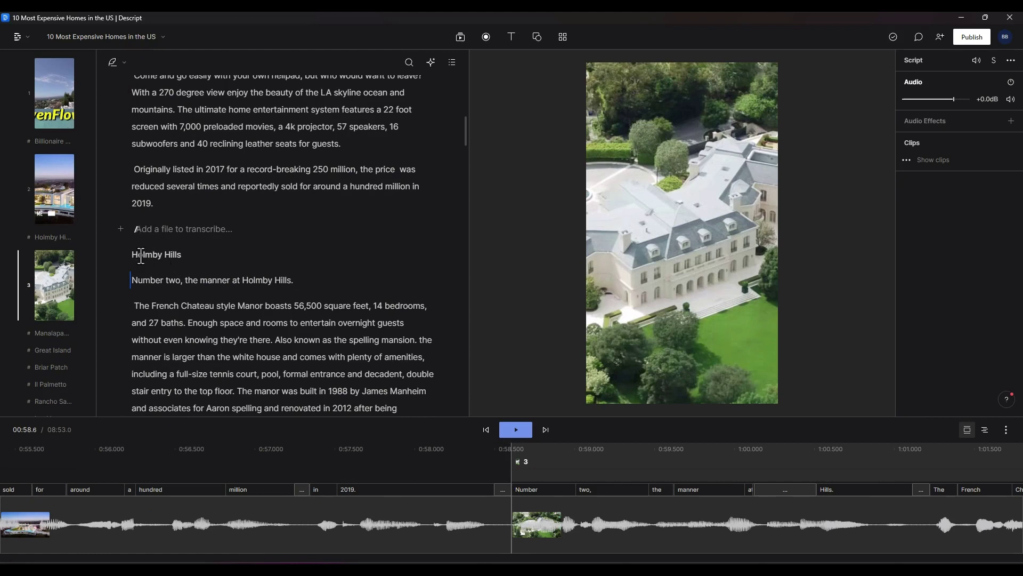
click(53, 332)
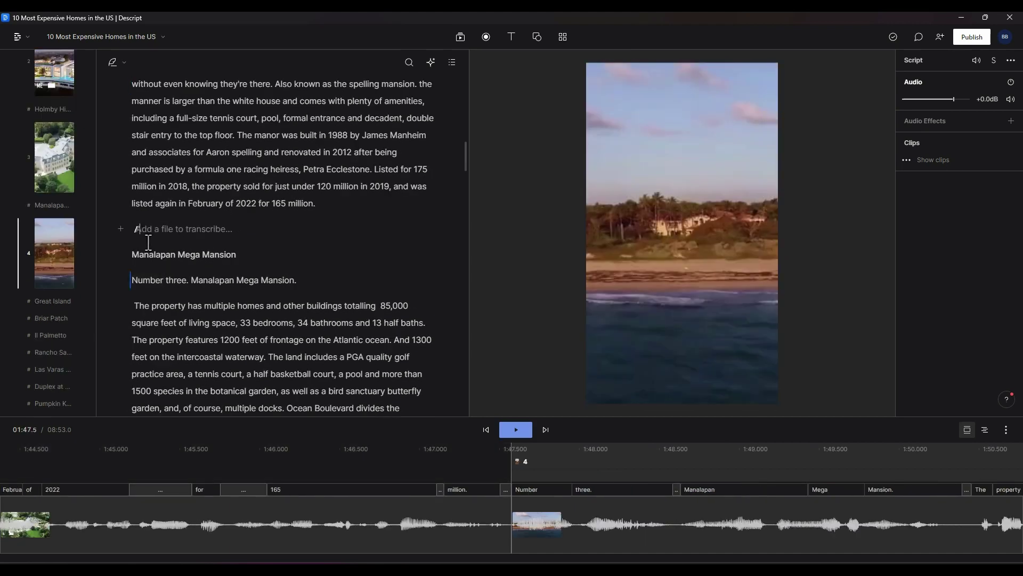
scroll(150, 235, down, 6)
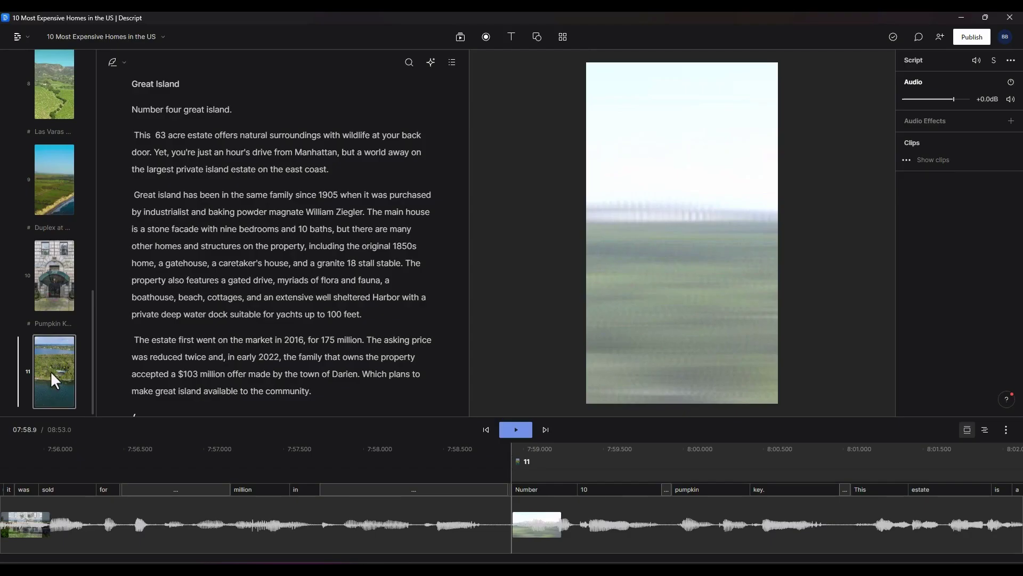
scroll(50, 366, up, 5)
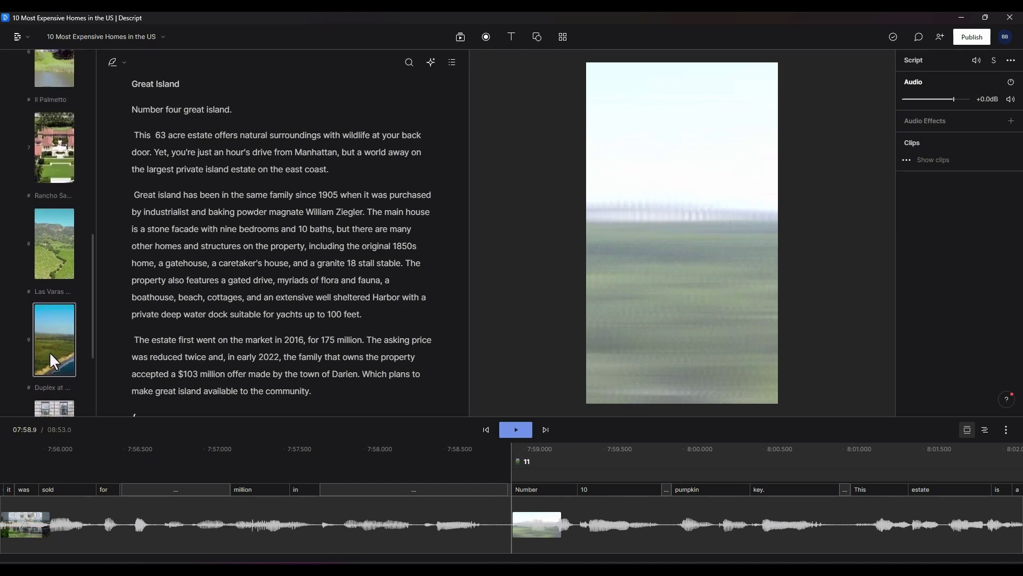
scroll(51, 356, up, 5)
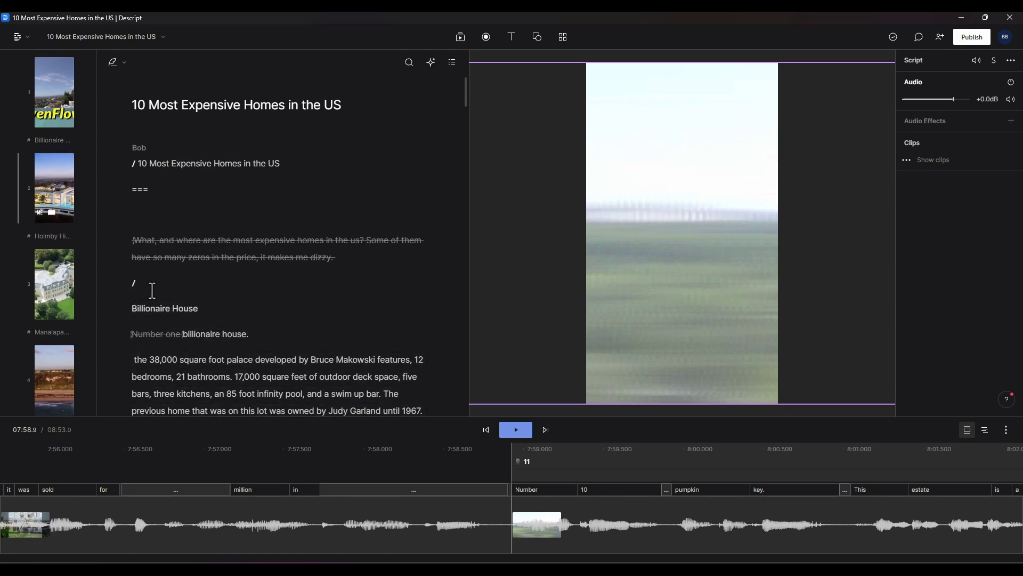
Play the Billionaire House scene from its start, then pause it.
click(63, 181)
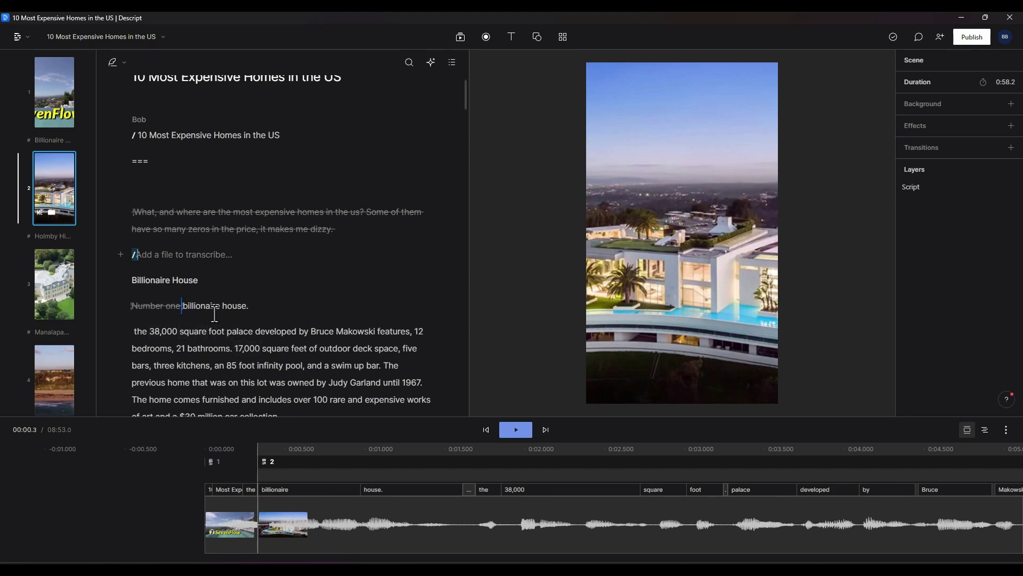
click(516, 429)
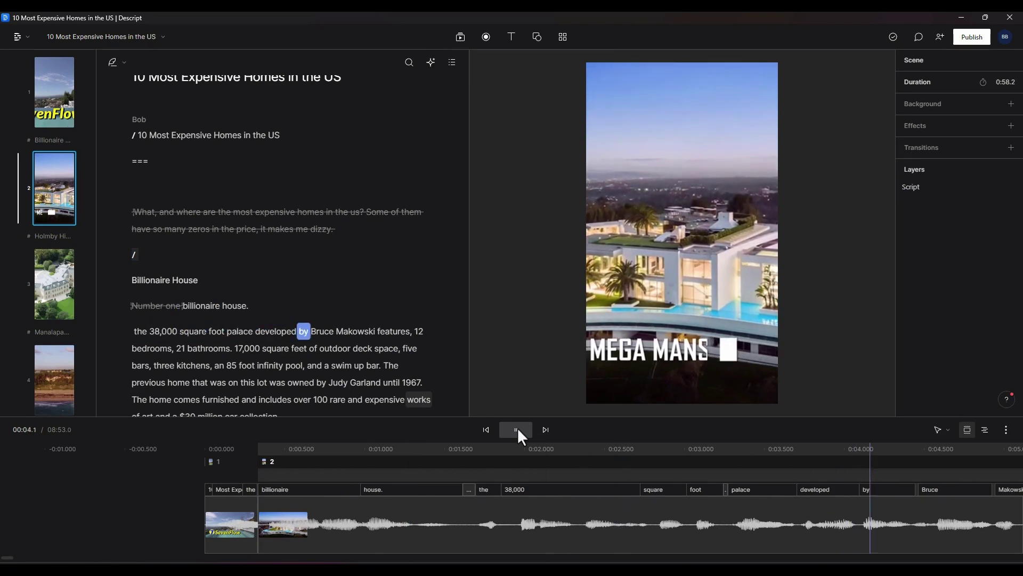
click(516, 429)
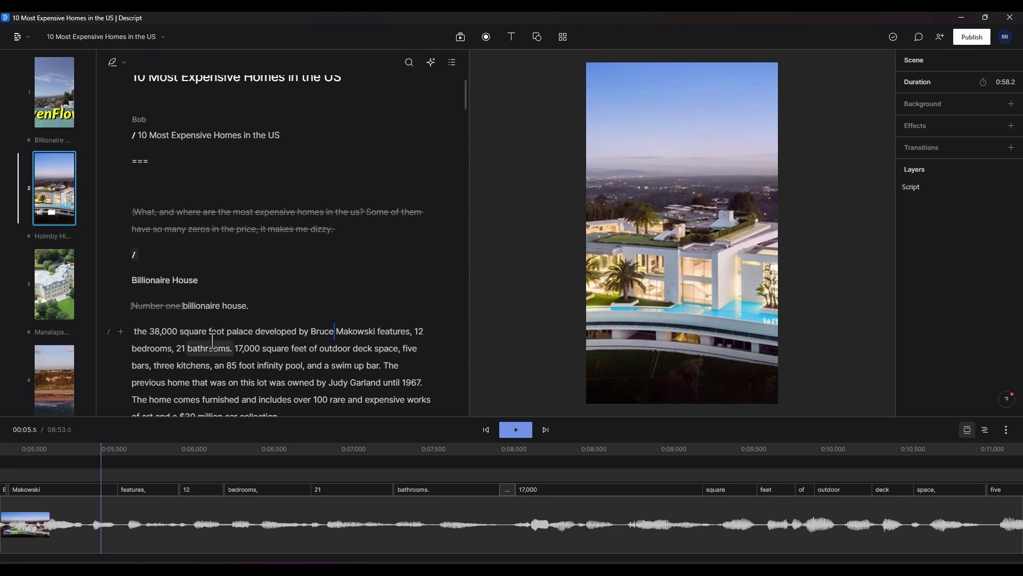
Set the playhead just before 'house.' in the script and bring up the shape choices.
click(207, 308)
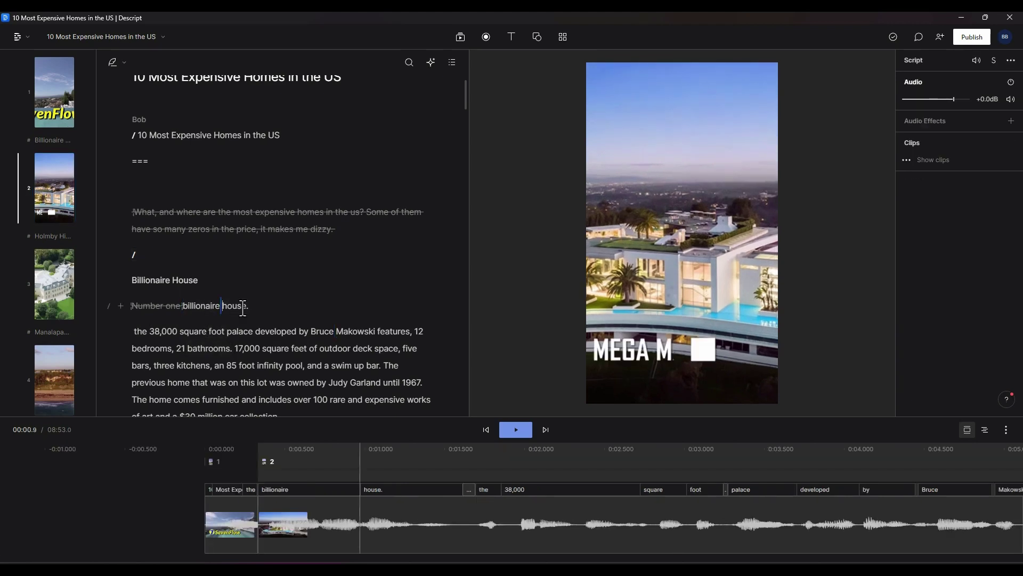
key(Down)
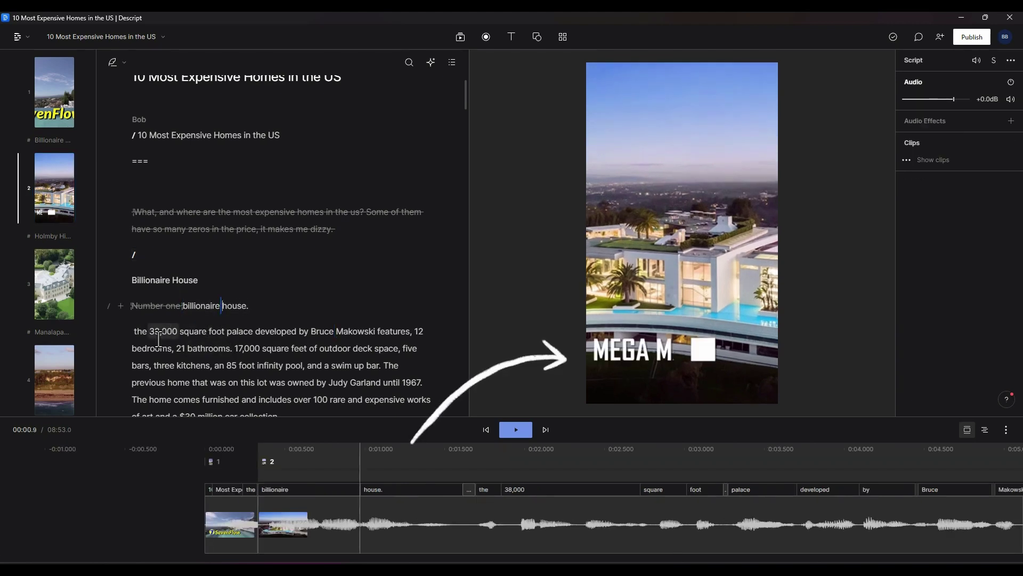
key(Home)
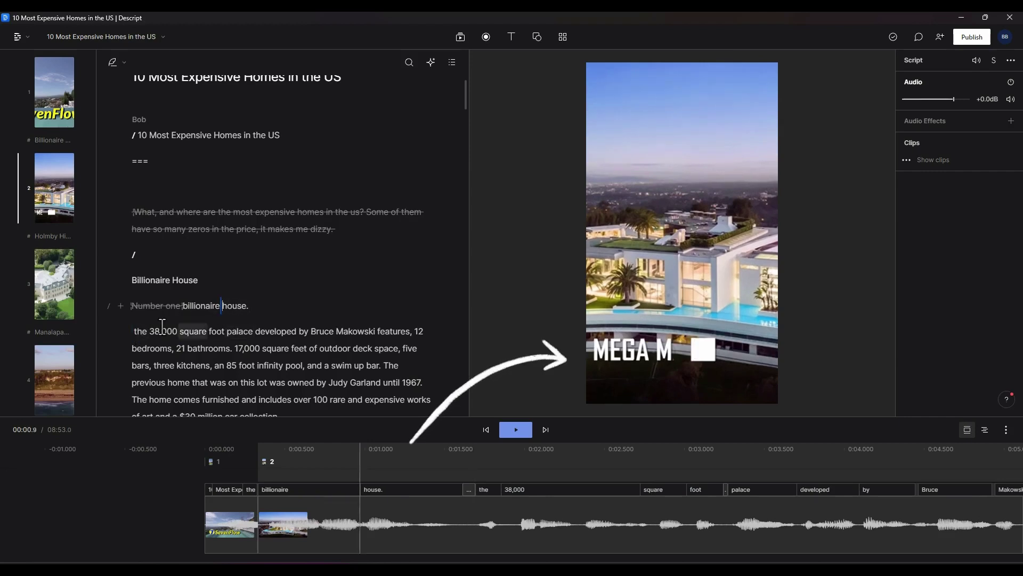
click(221, 307)
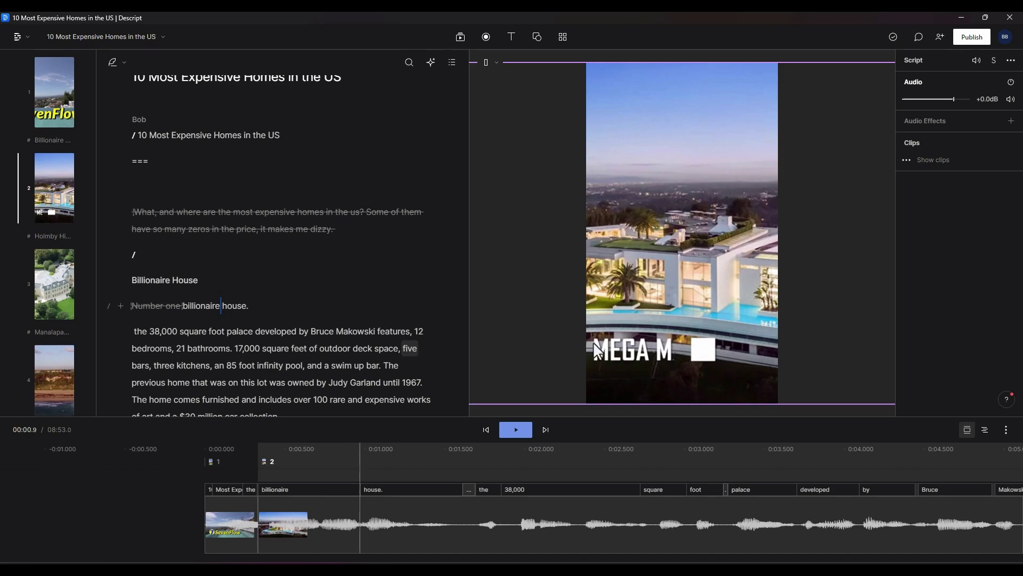
click(537, 37)
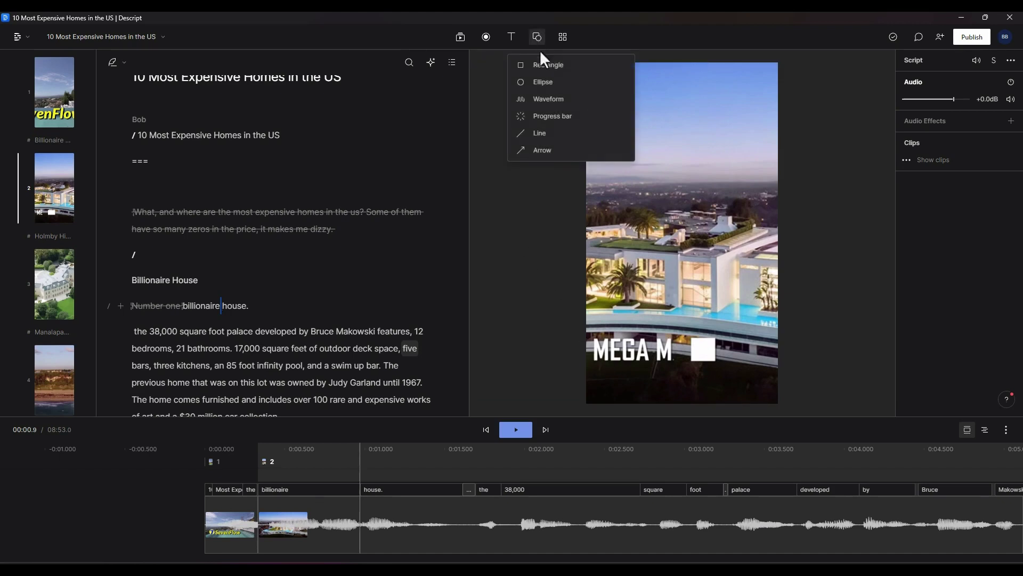
Add a white rectangle and stretch it into a band across the bottom of the frame.
click(550, 64)
drag(701, 246, 778, 341)
drag(701, 388, 701, 373)
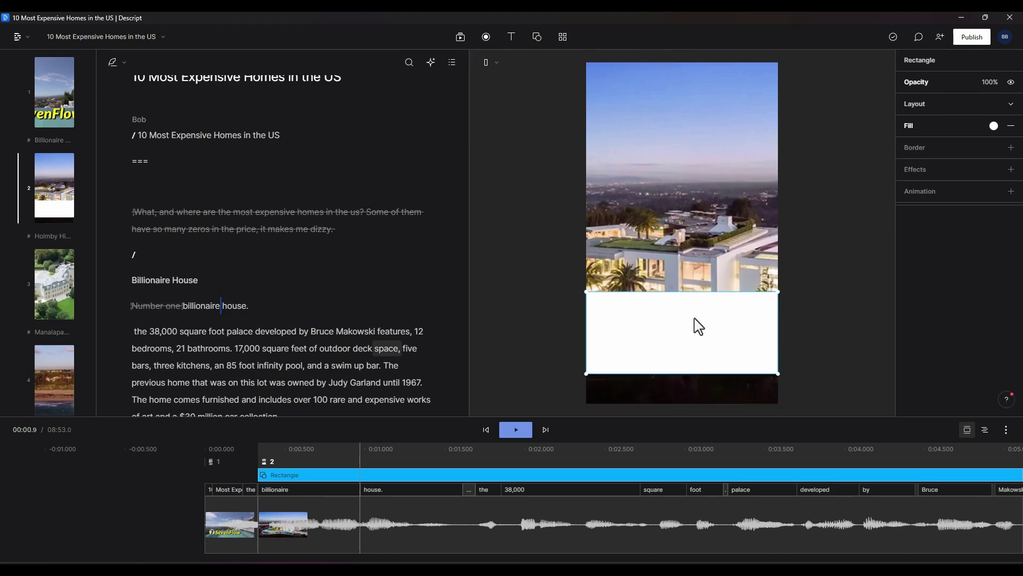
drag(708, 292, 699, 329)
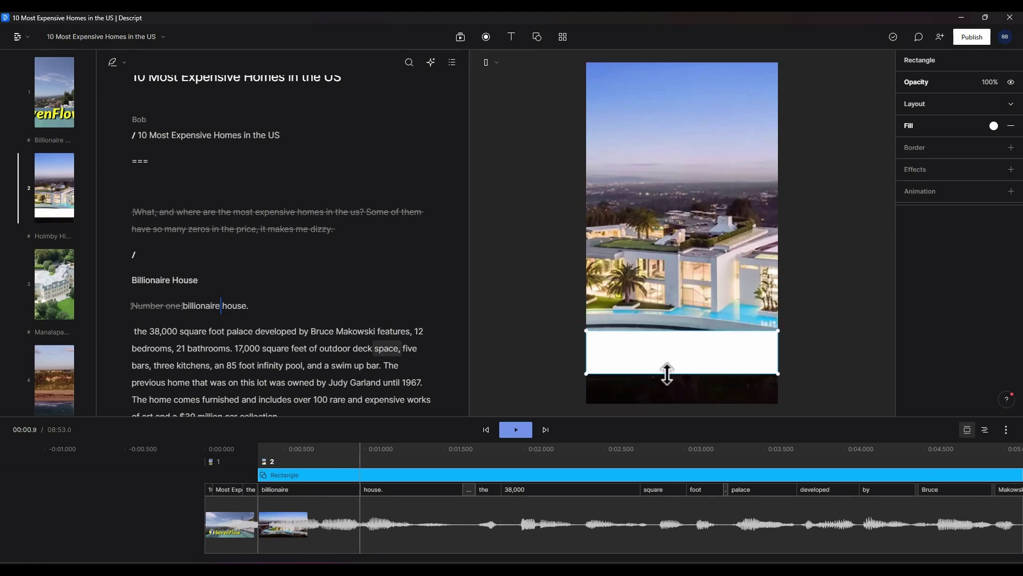
drag(666, 373, 666, 379)
Add a Title, move it into the band, make it red, then delete the trial overlays.
click(514, 37)
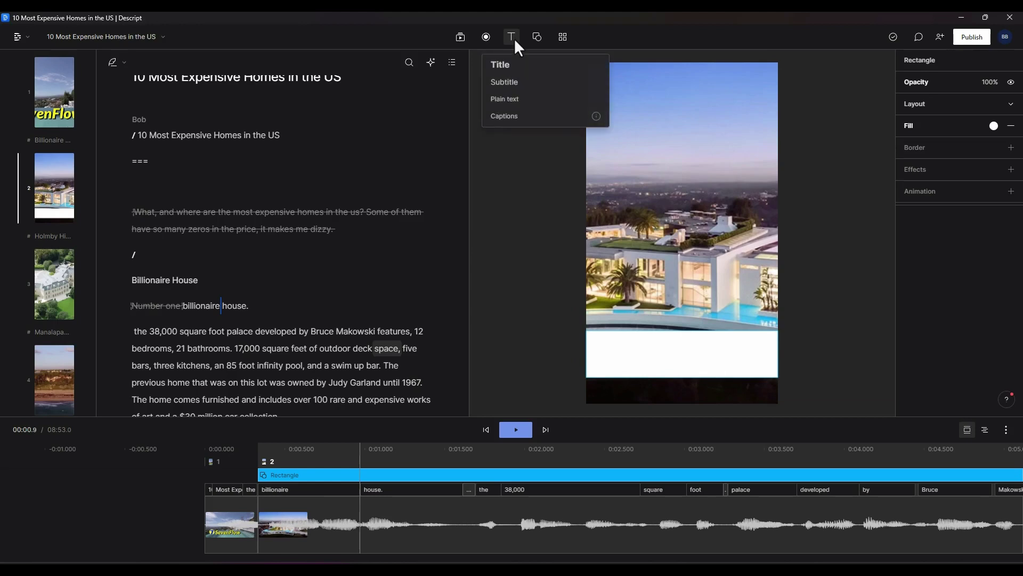
click(516, 75)
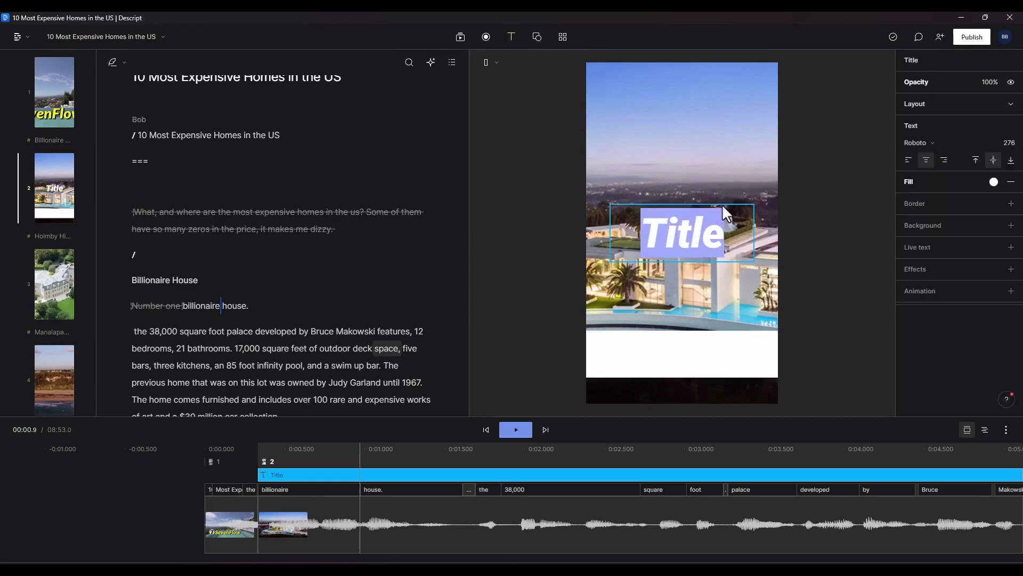
click(719, 201)
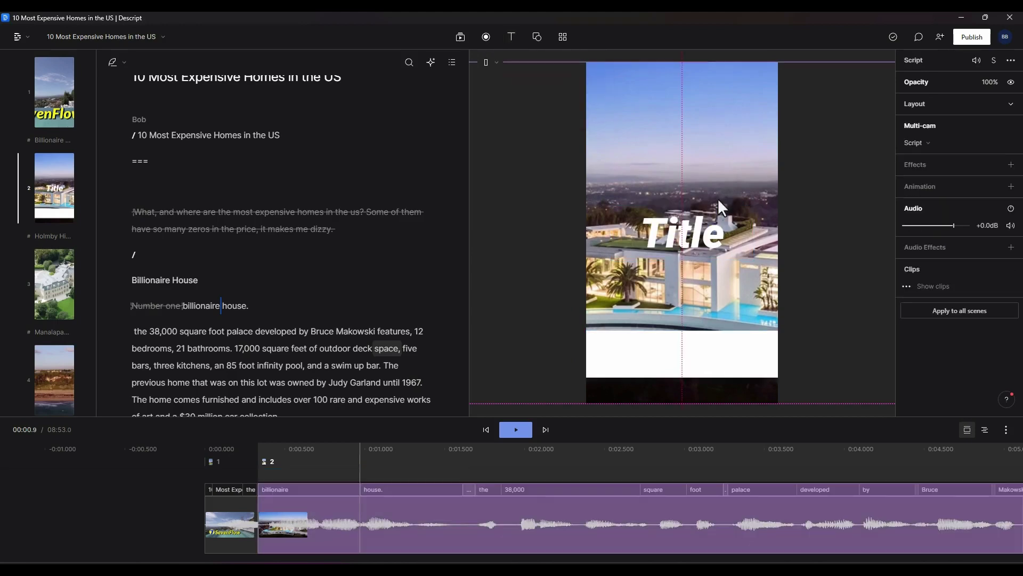
click(696, 239)
drag(686, 236, 678, 364)
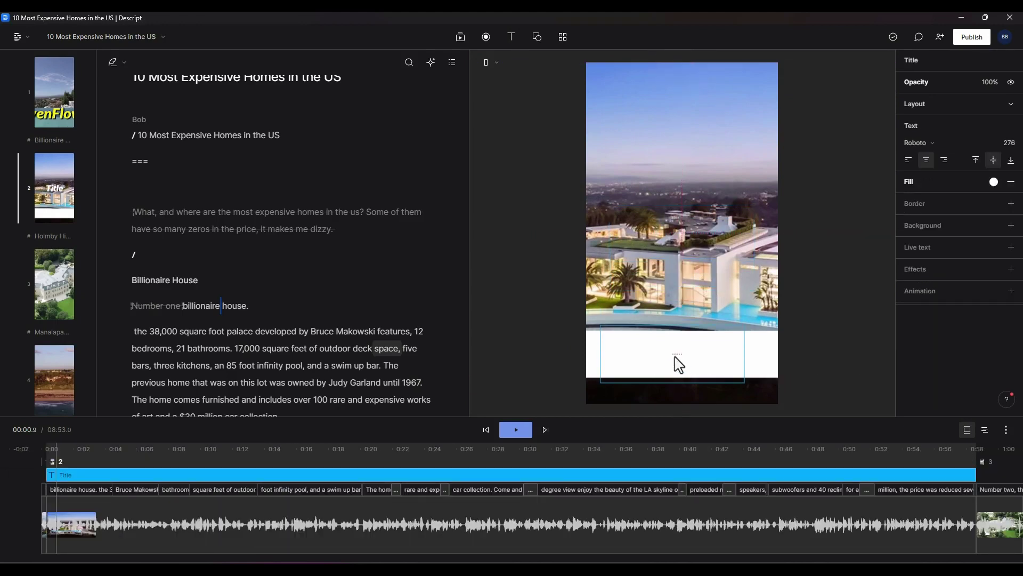
click(992, 181)
click(992, 238)
click(826, 254)
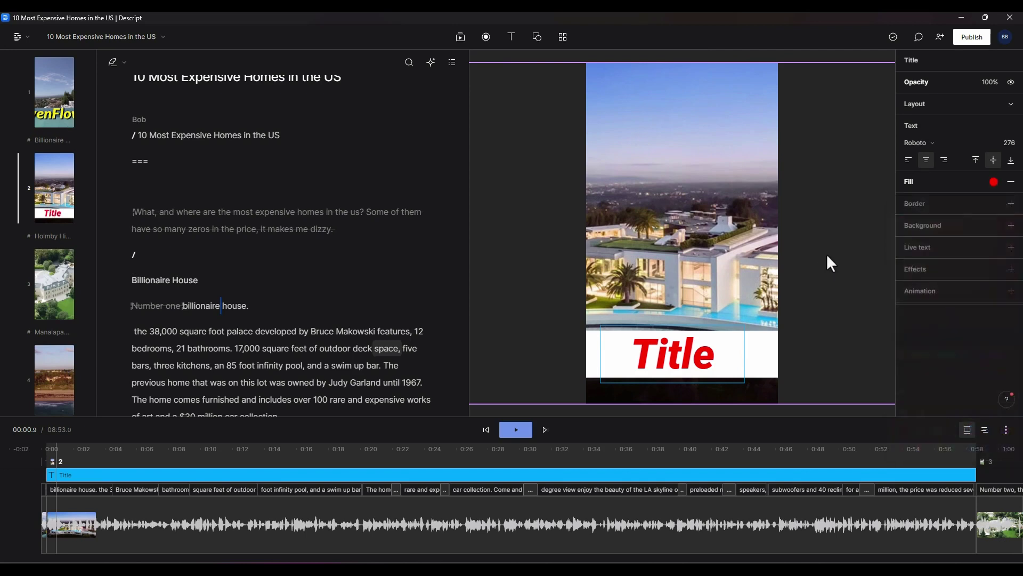
key(Delete)
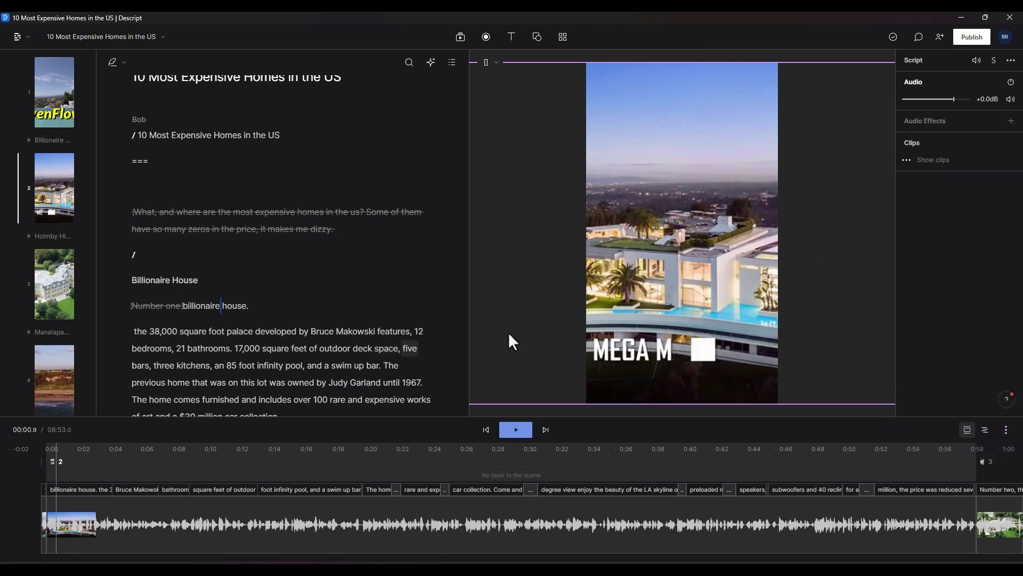
click(642, 280)
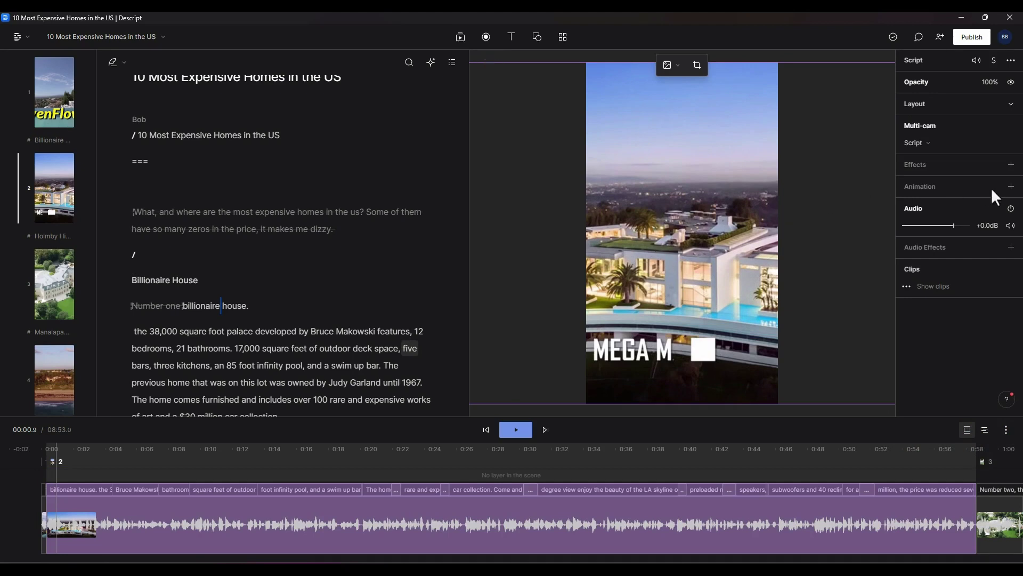
Add an animation to the video and shift its first keyframe left to X -1485.
click(1011, 186)
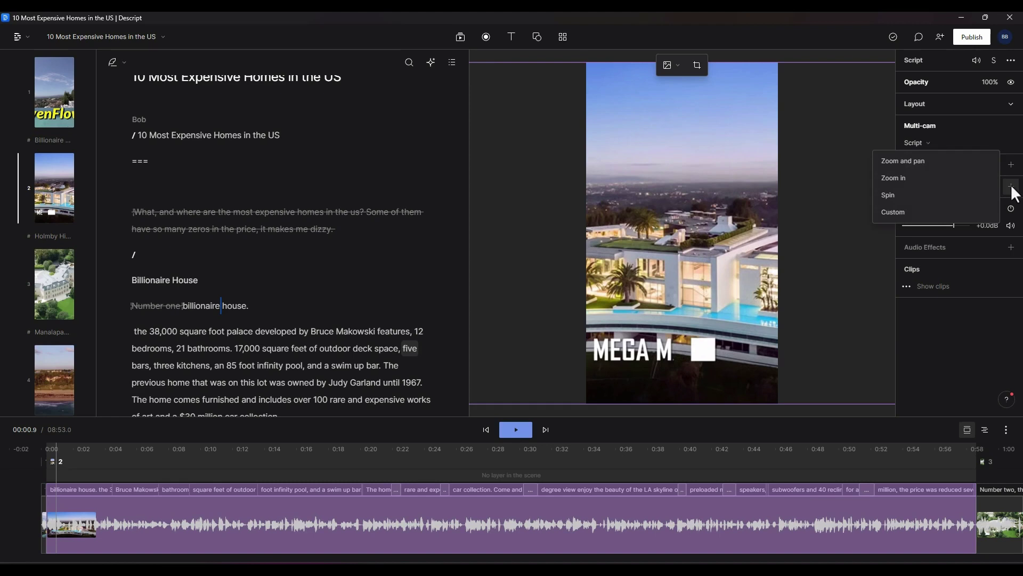
click(908, 213)
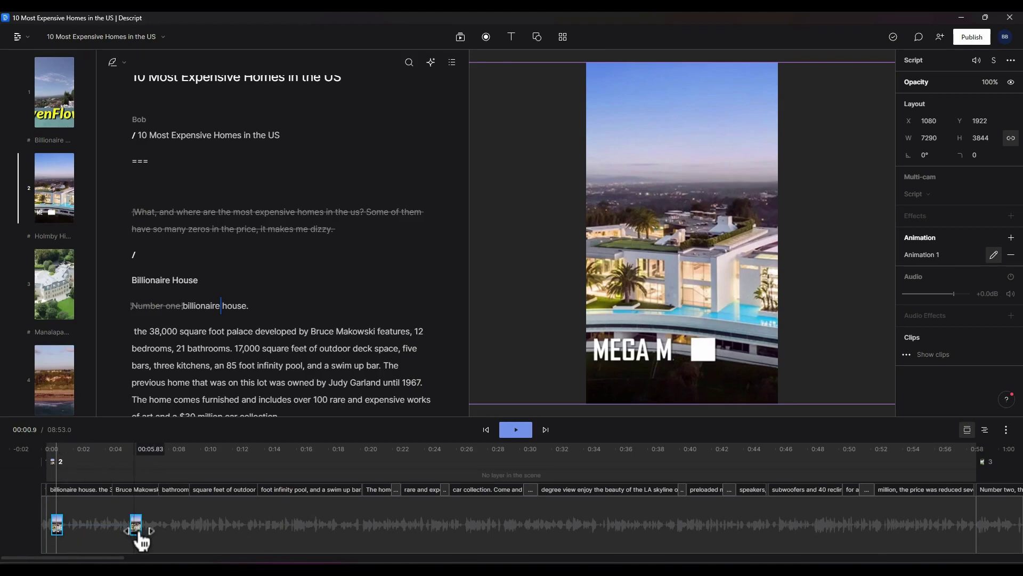
click(61, 535)
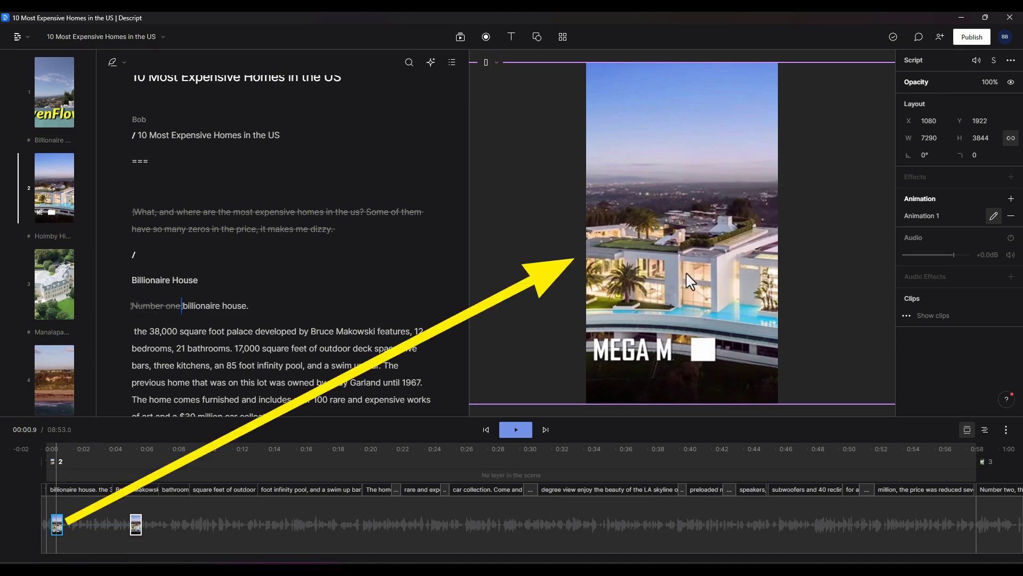
click(151, 487)
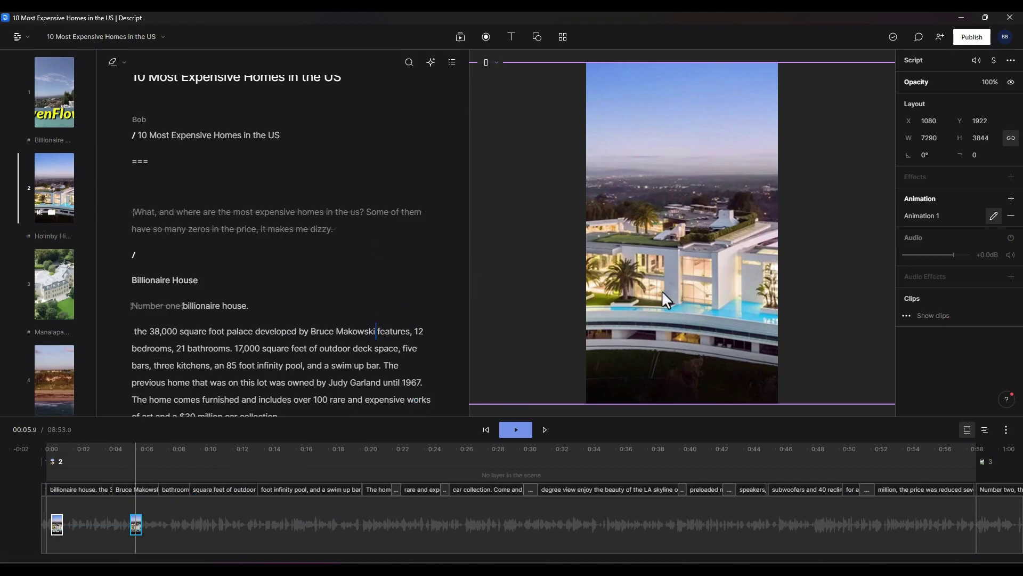
click(58, 527)
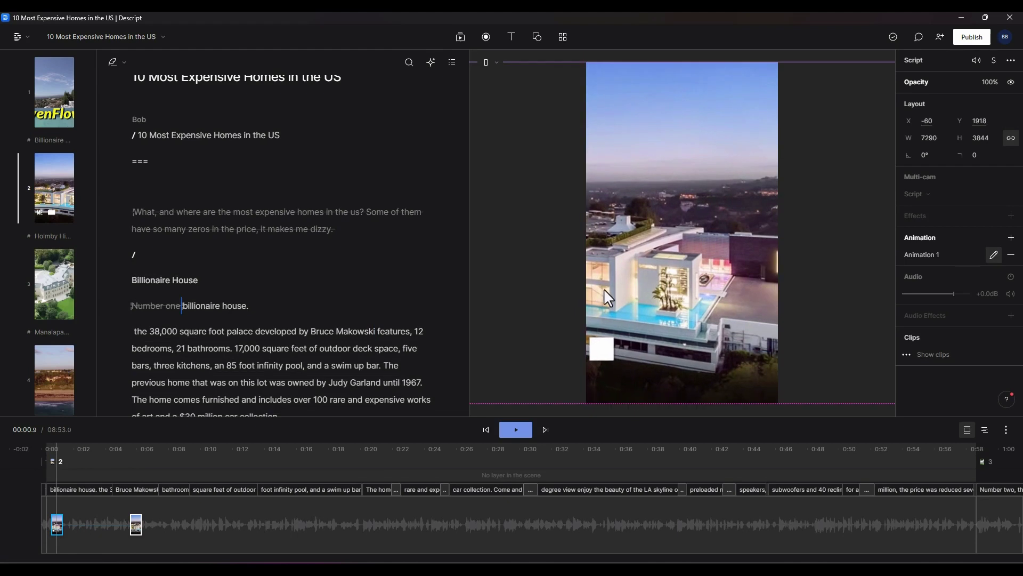
drag(604, 289, 479, 293)
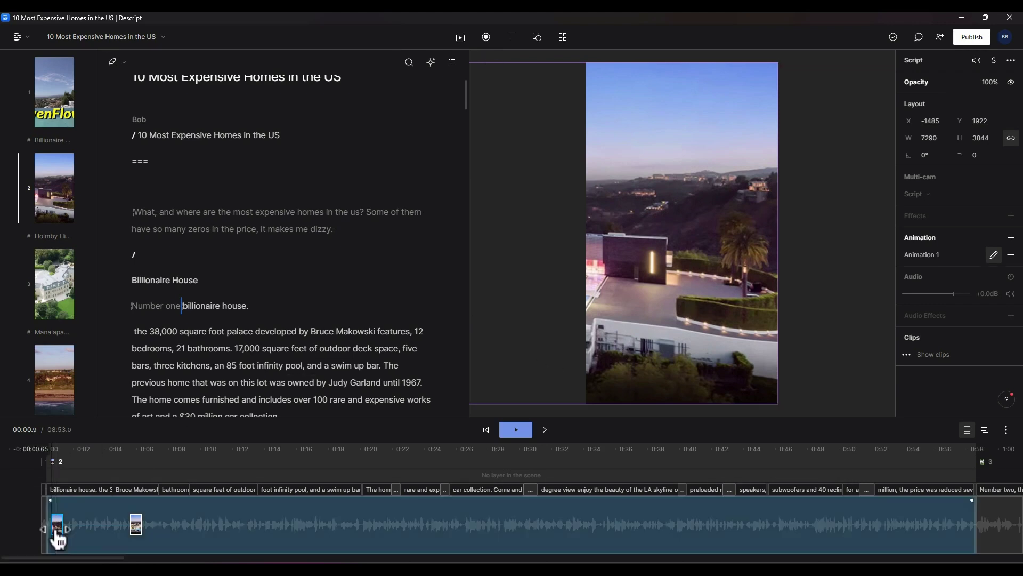
click(137, 530)
Play the pan, then drag its end keyframe from 0:05.8 to about 0:11.
click(673, 244)
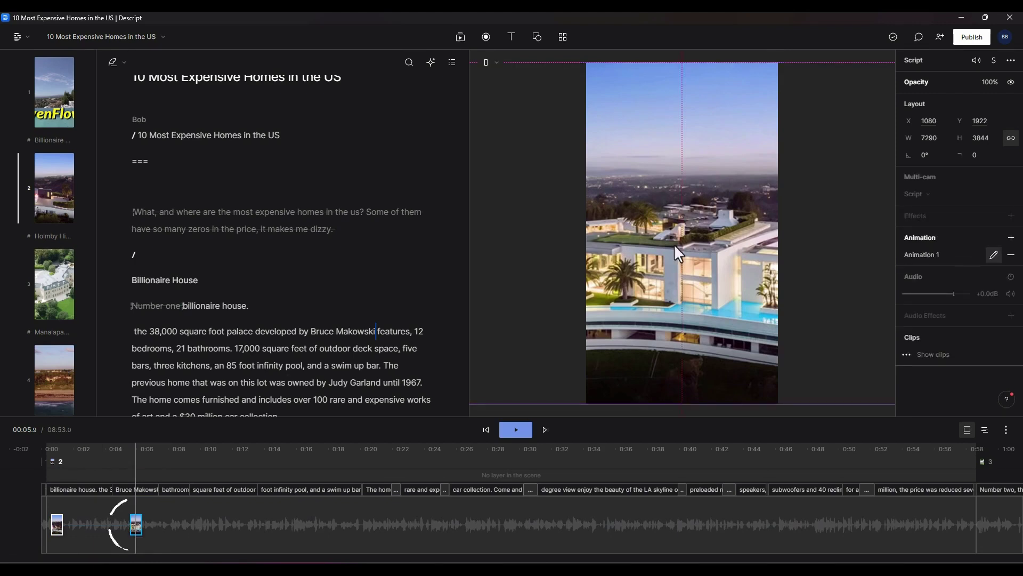
click(60, 538)
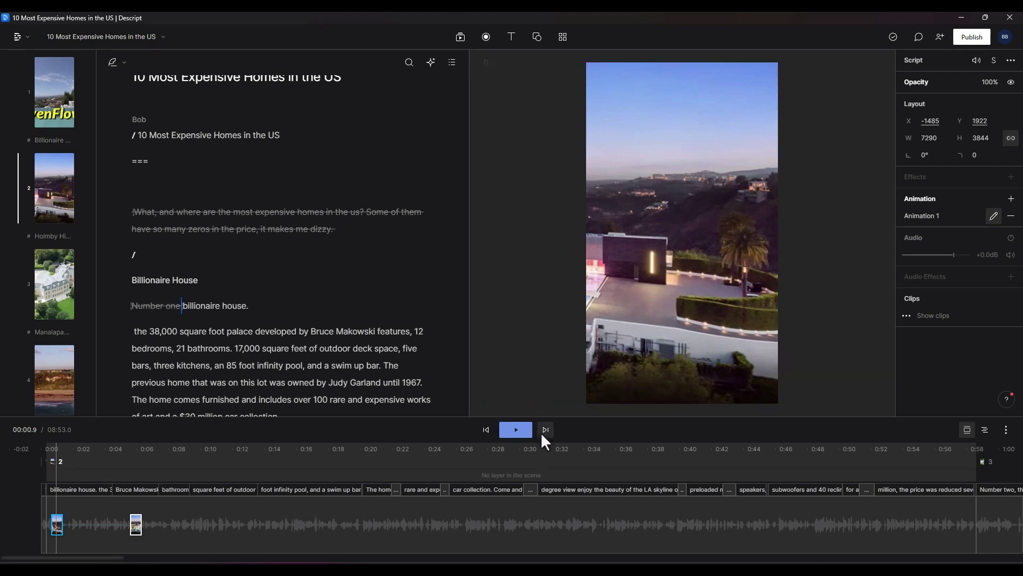
click(520, 432)
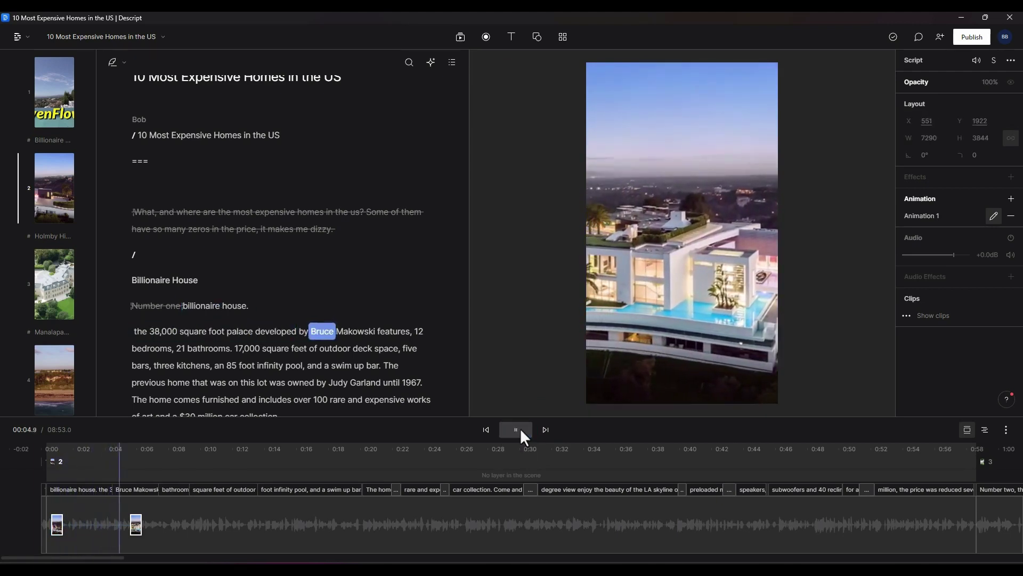
click(521, 429)
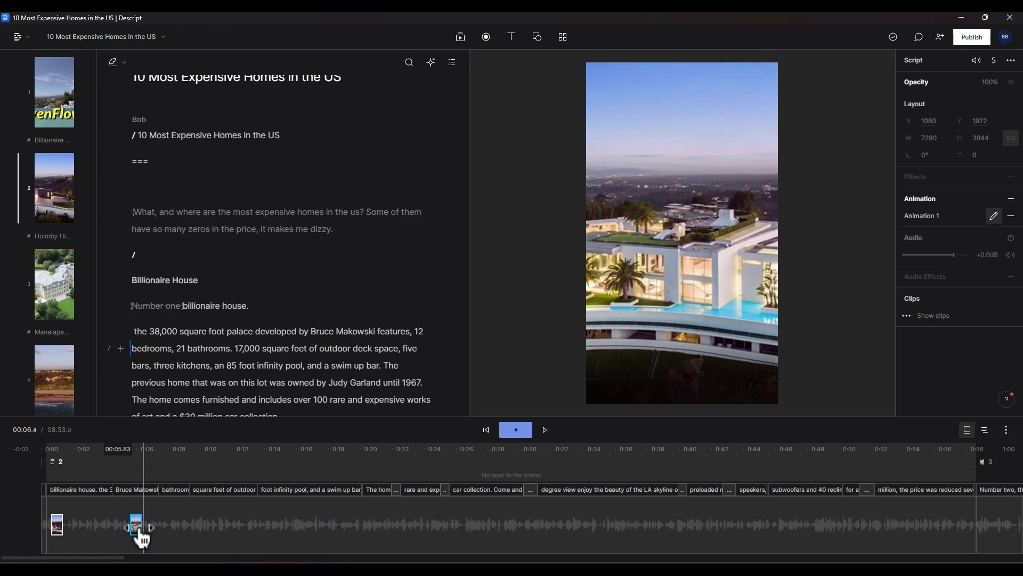
drag(143, 538, 224, 539)
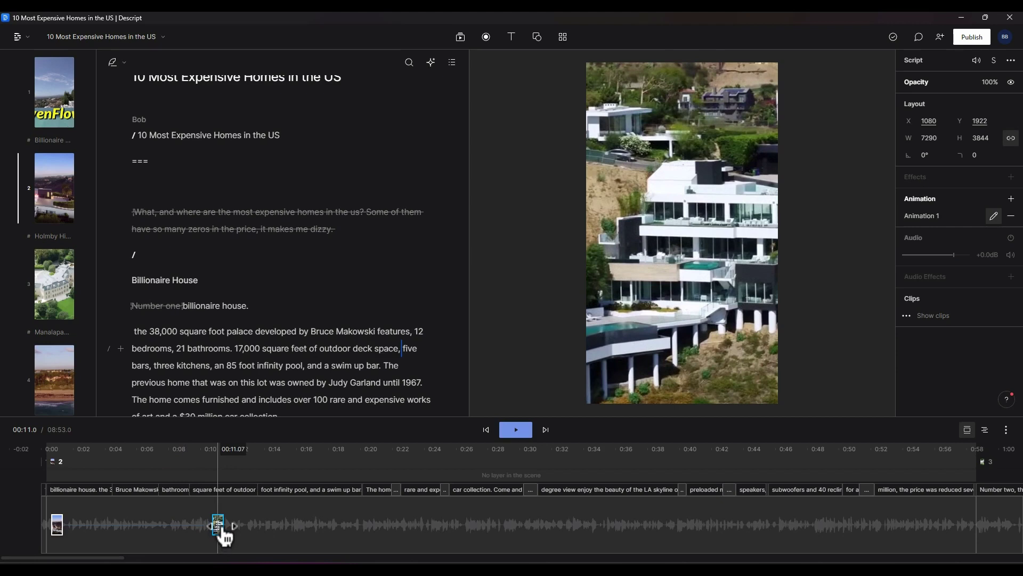
Scrub the timeline and replay the Billionaire House scene from its start to review the pan.
click(206, 460)
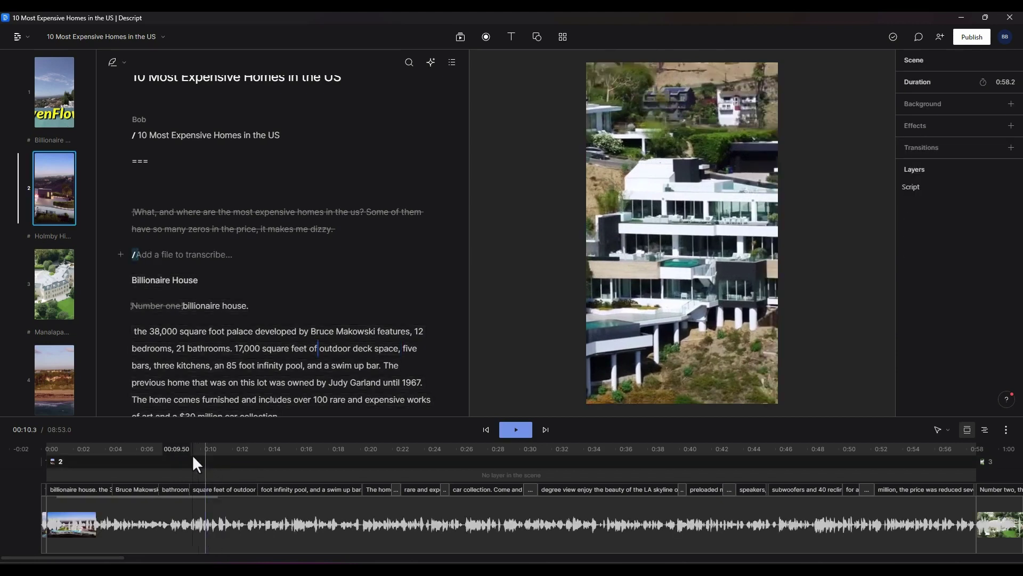
drag(186, 448, 171, 448)
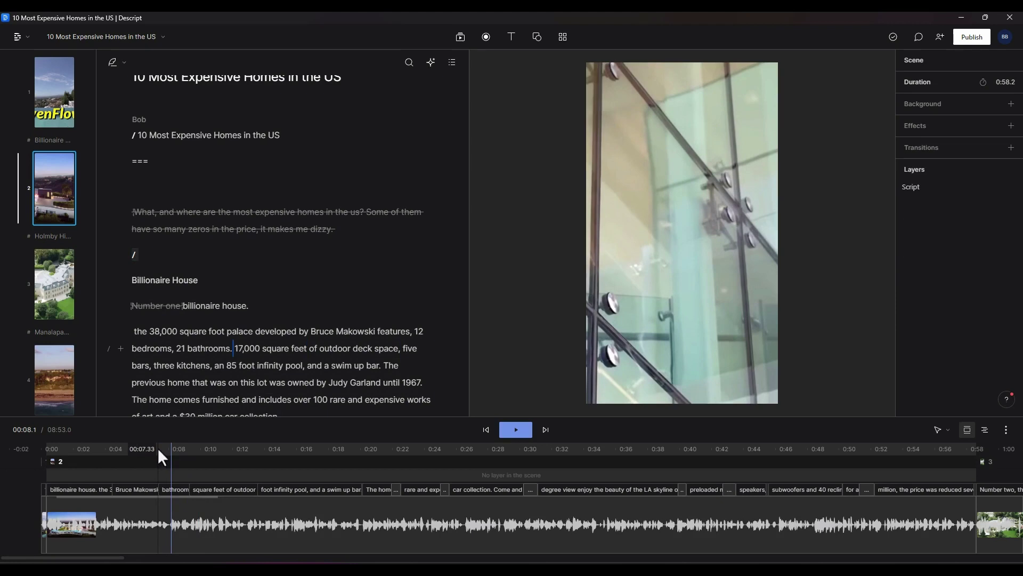
click(158, 448)
click(104, 447)
click(72, 515)
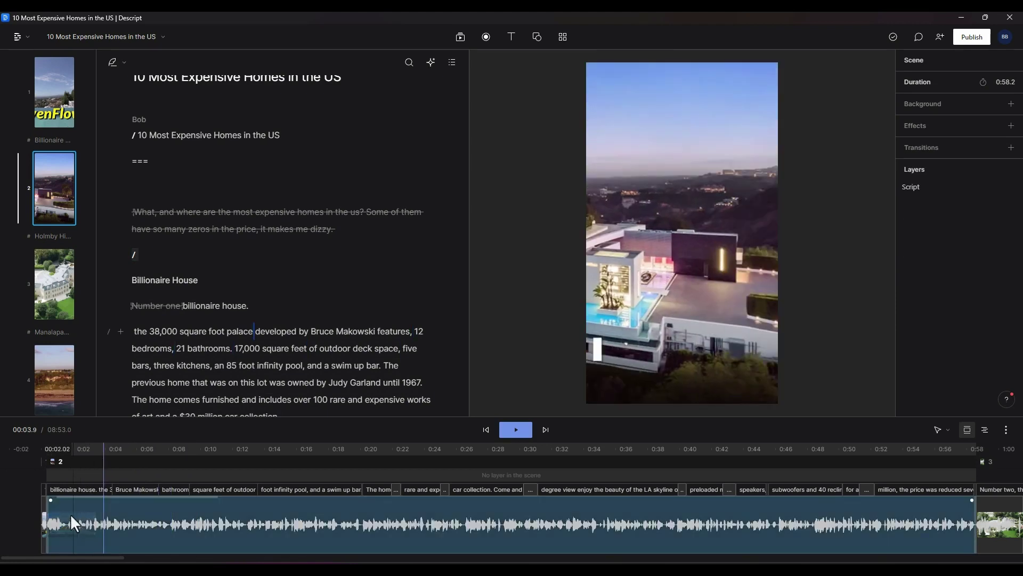
click(185, 308)
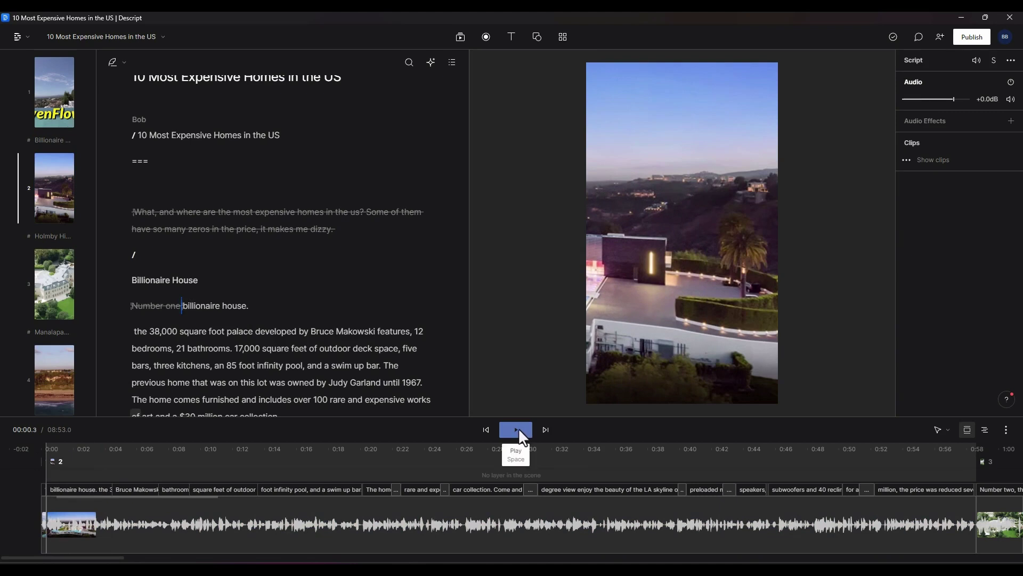
click(516, 429)
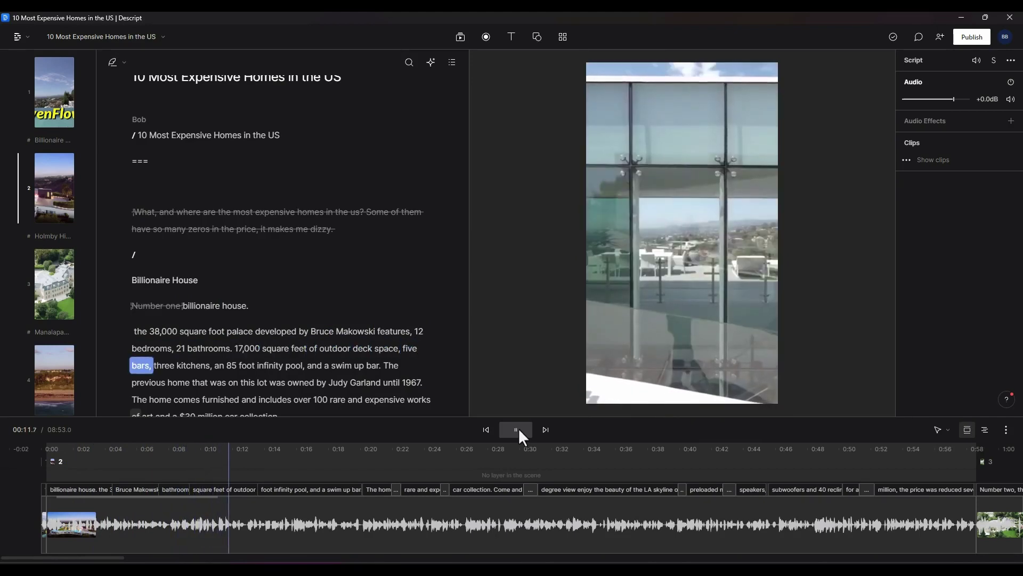
click(92, 519)
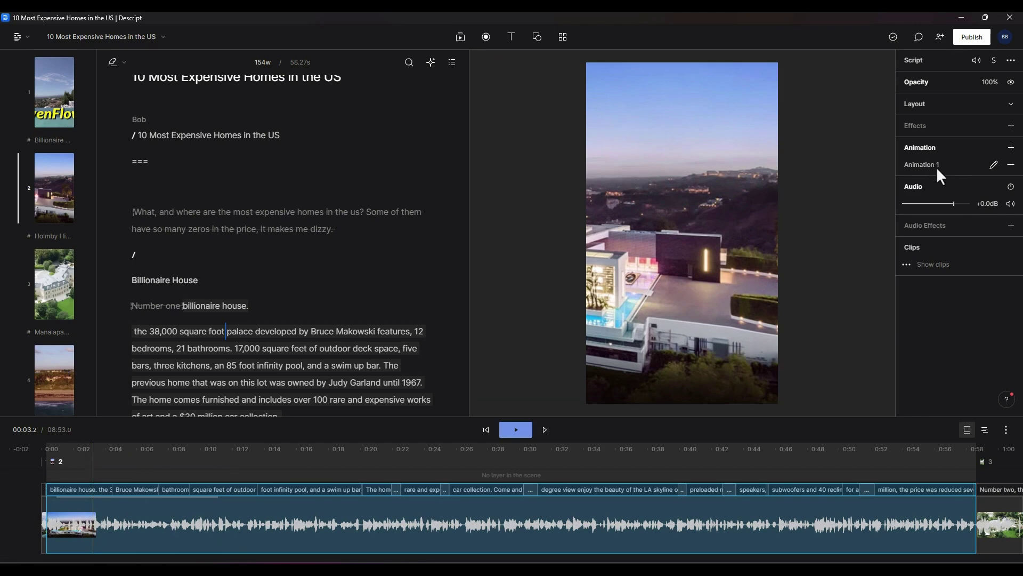
Edit Animation 1 and scrub from 4.8 to 7.9 seconds to review the pan keyframes.
click(994, 165)
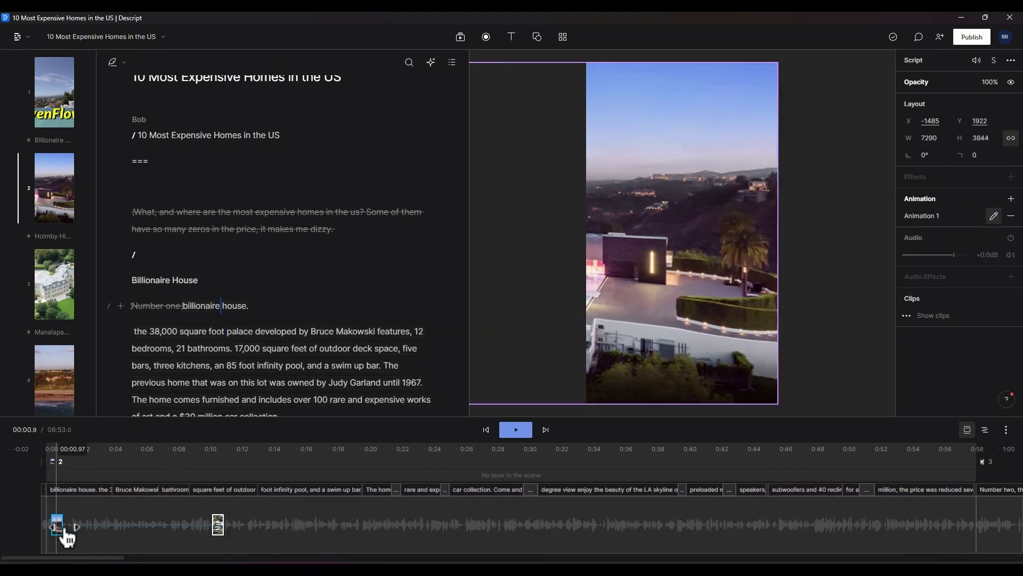
click(119, 449)
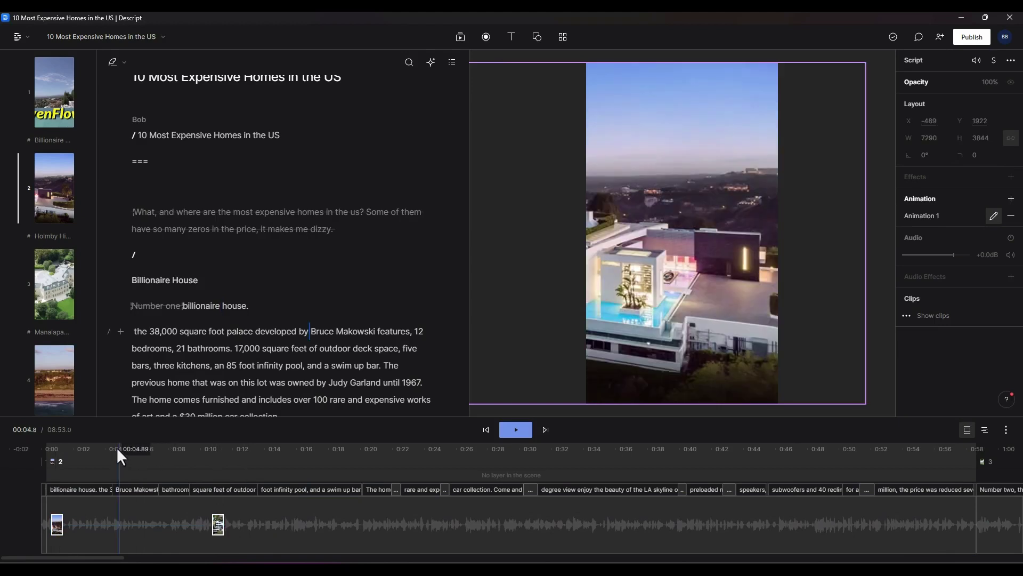
drag(117, 446, 55, 471)
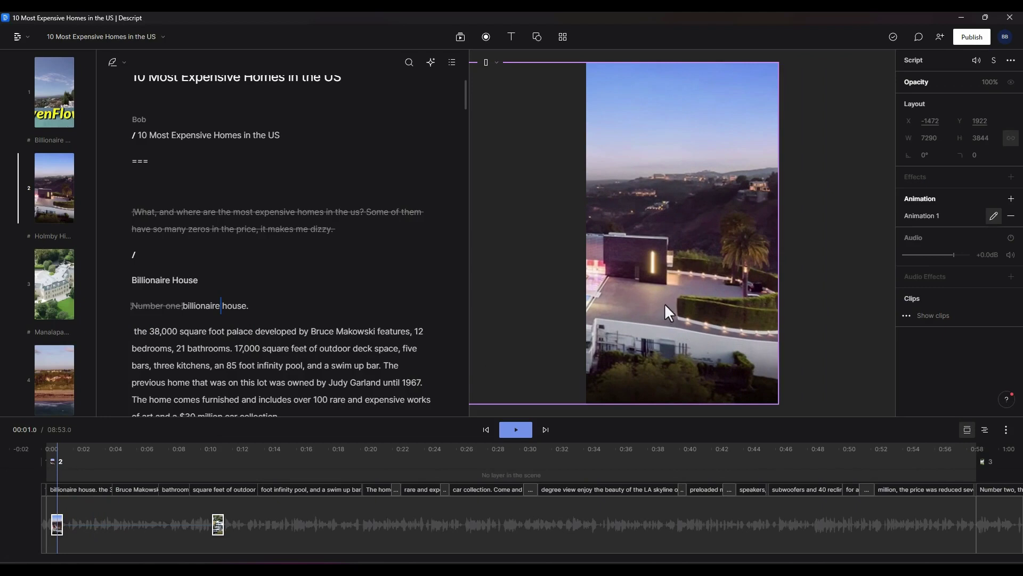
drag(777, 64, 783, 57)
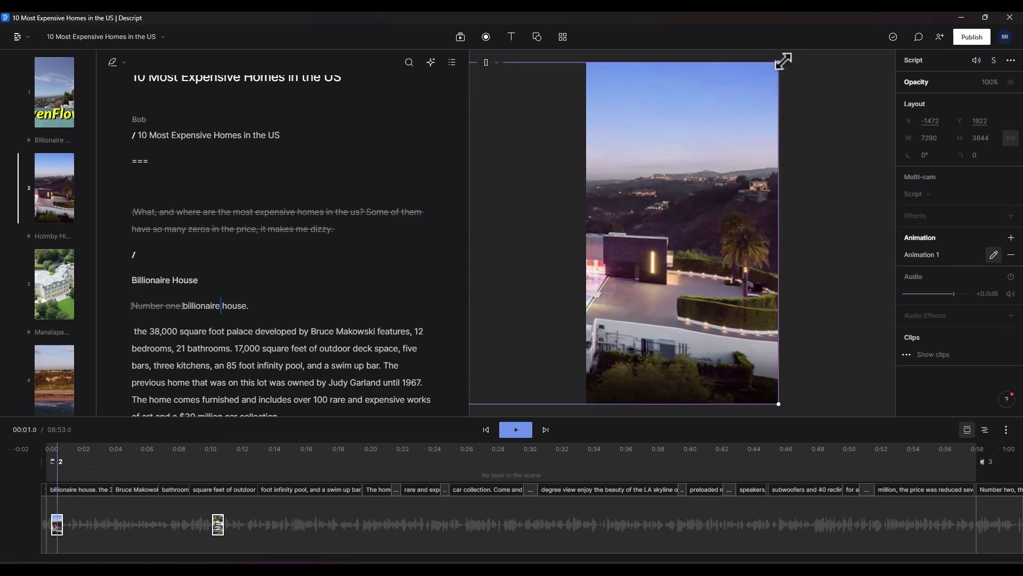
drag(693, 295, 560, 397)
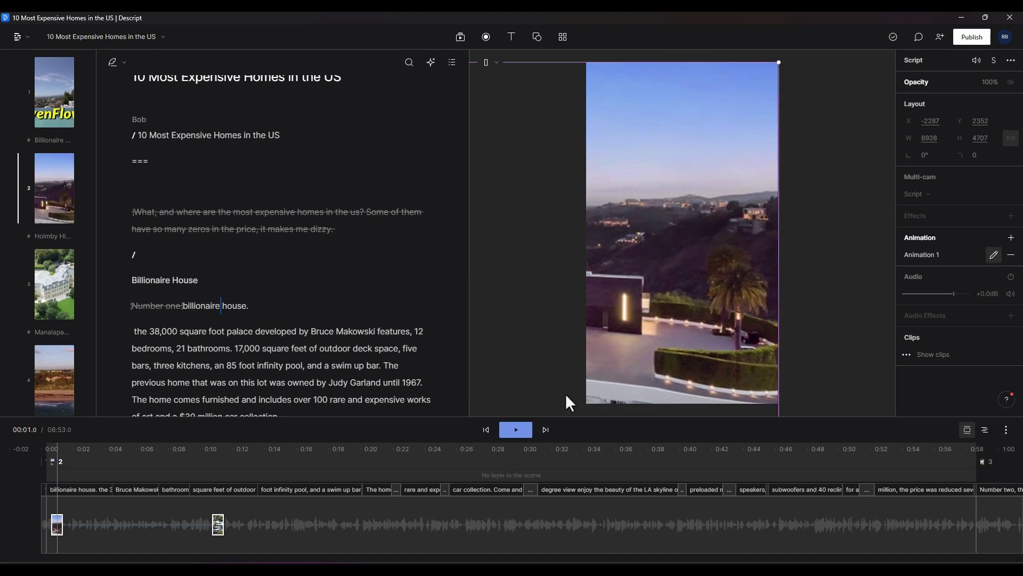
click(513, 430)
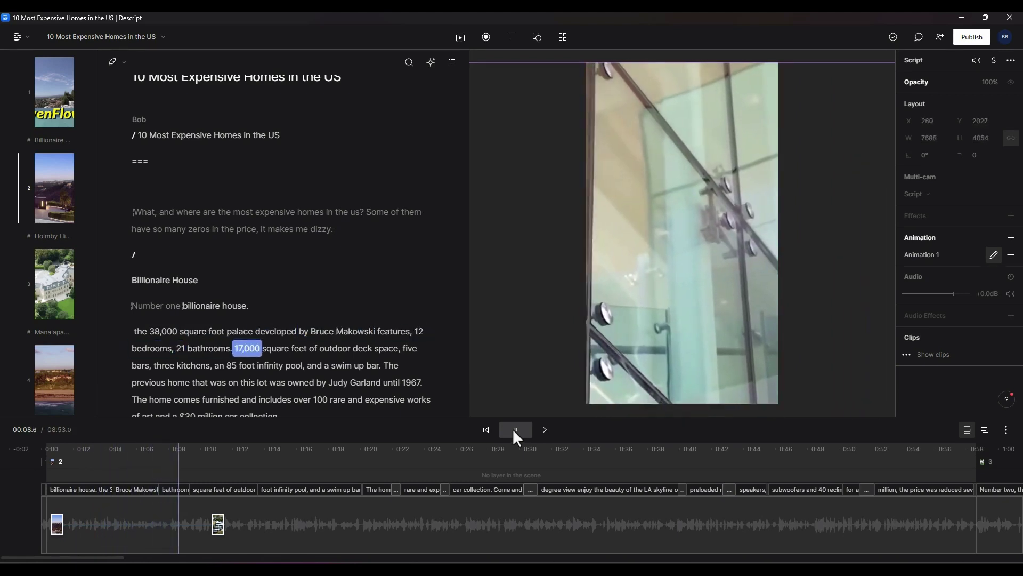
click(513, 429)
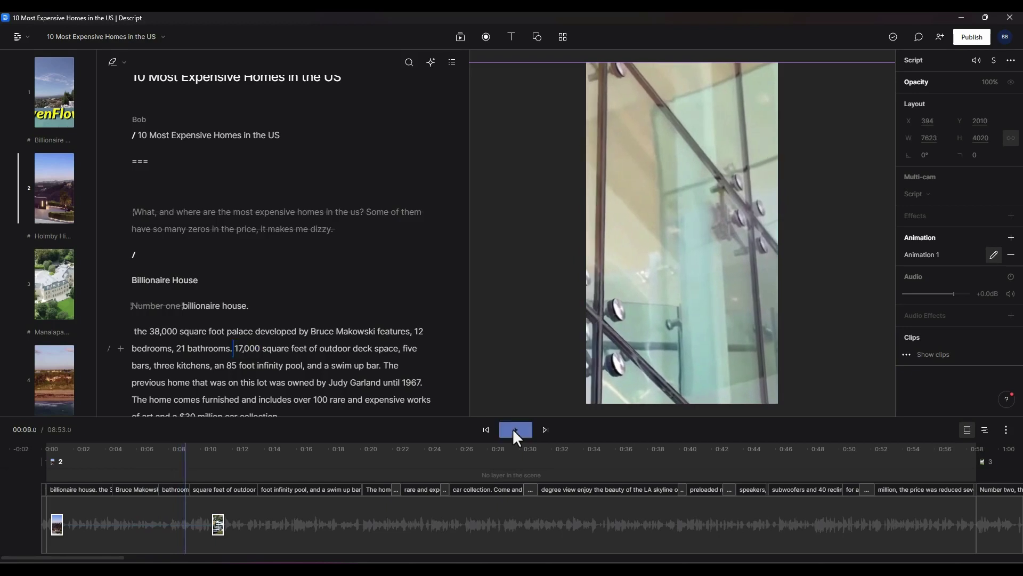
click(65, 449)
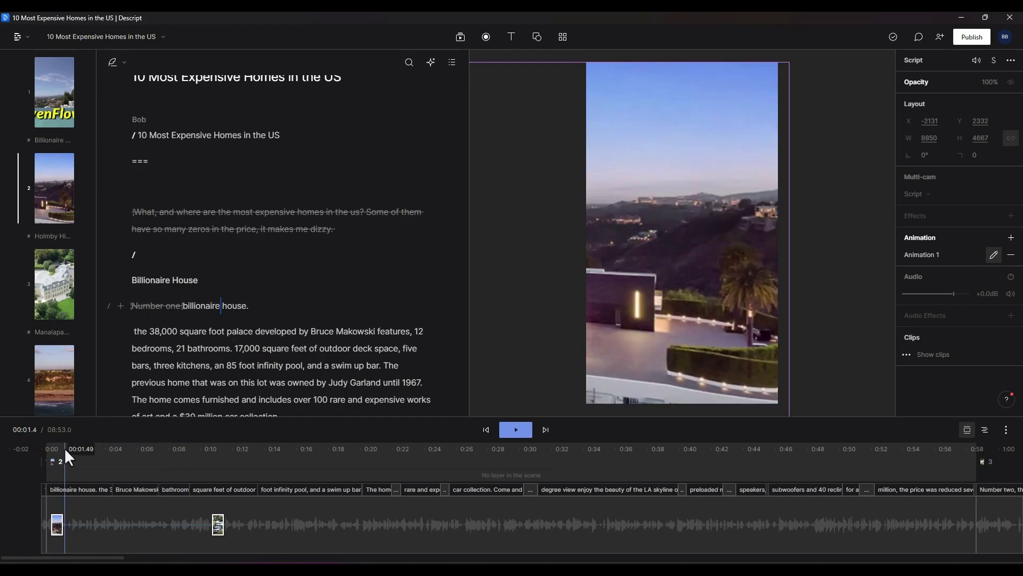
drag(64, 448, 183, 449)
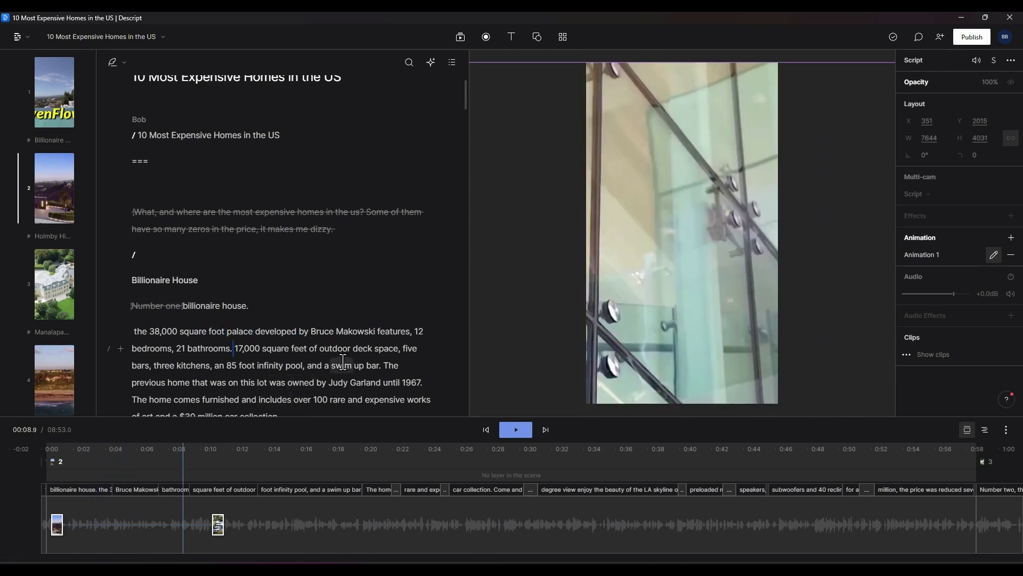
Place the insertion point right after the '2019.' sentence in the script.
scroll(397, 339, down, 2)
scroll(397, 338, down, 2)
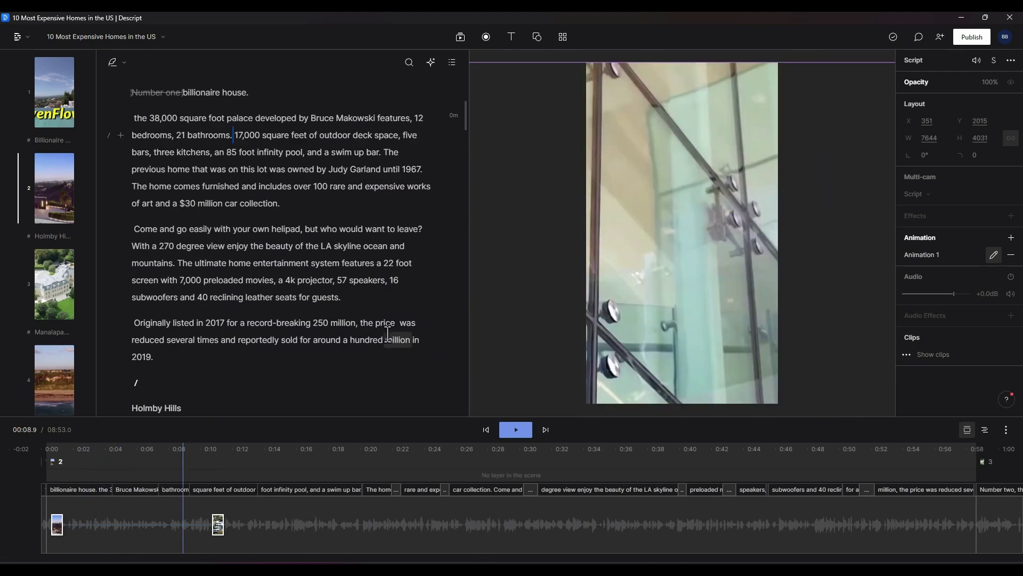
click(163, 362)
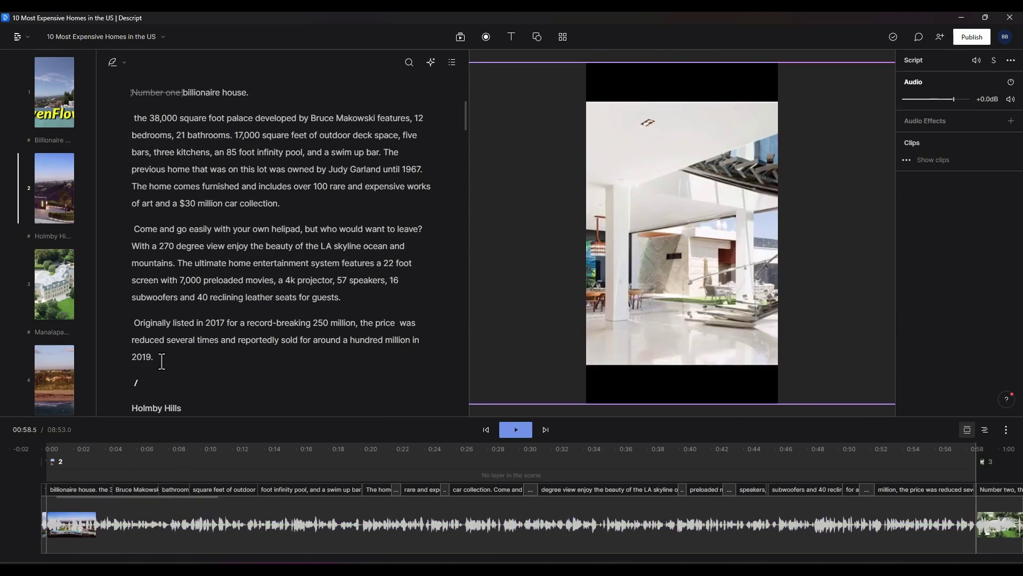
text(/)
click(161, 361)
Zoom the timeline in with Ctrl+= and the ⋮ menu's Zoom in, then scroll back to the start.
key(ctrl+equal)
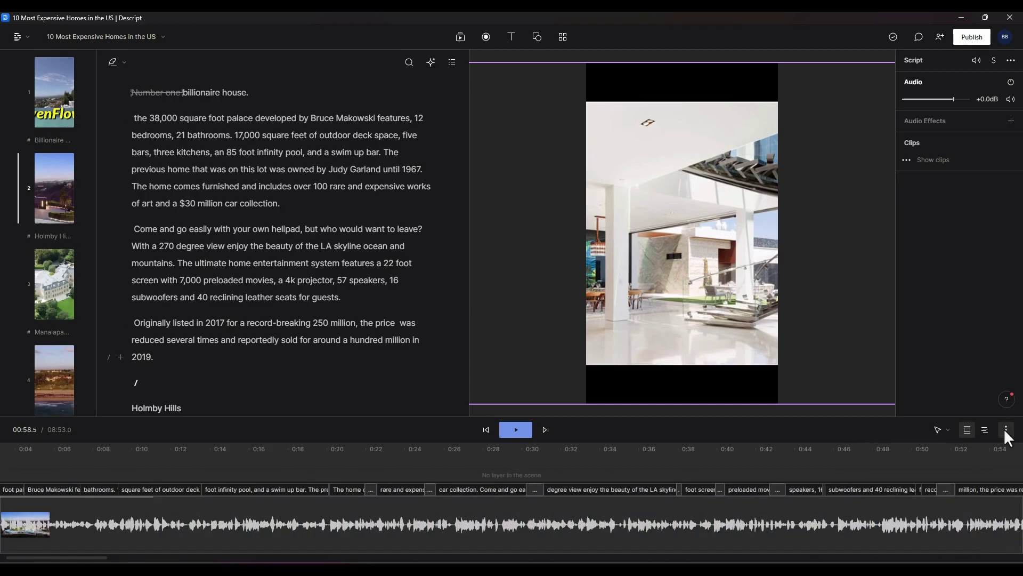
click(1006, 431)
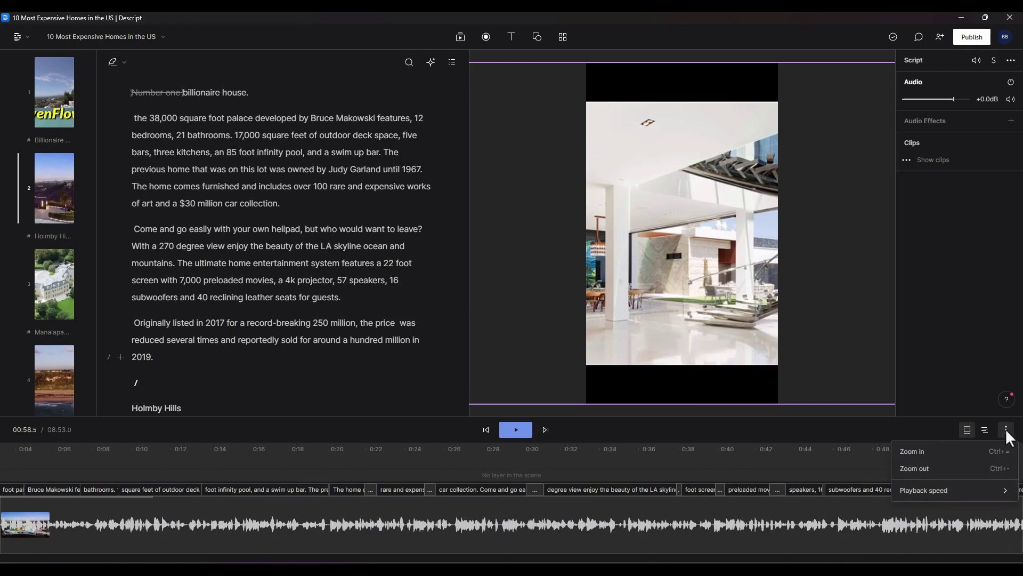
click(941, 452)
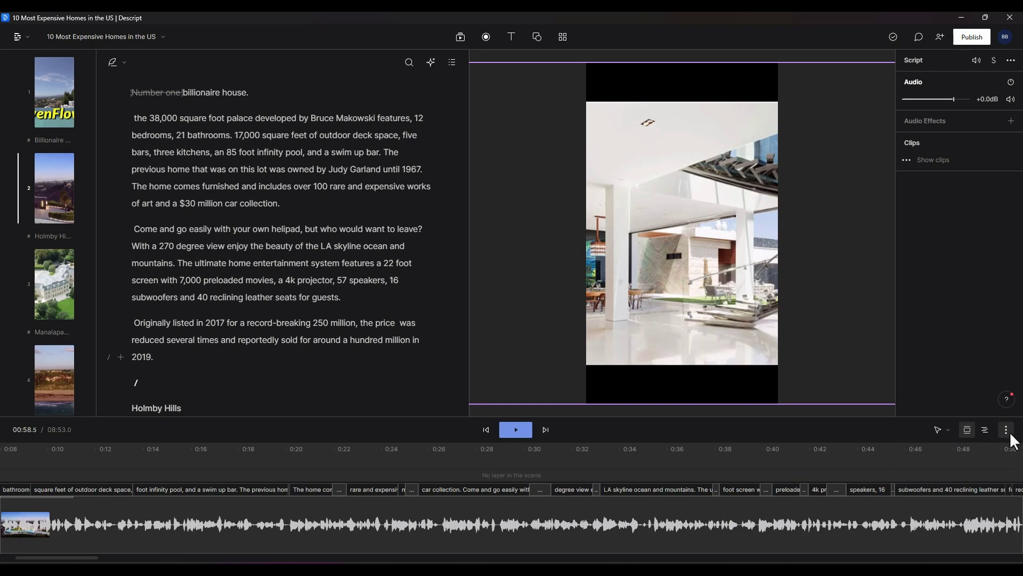
scroll(1013, 441, up, 5)
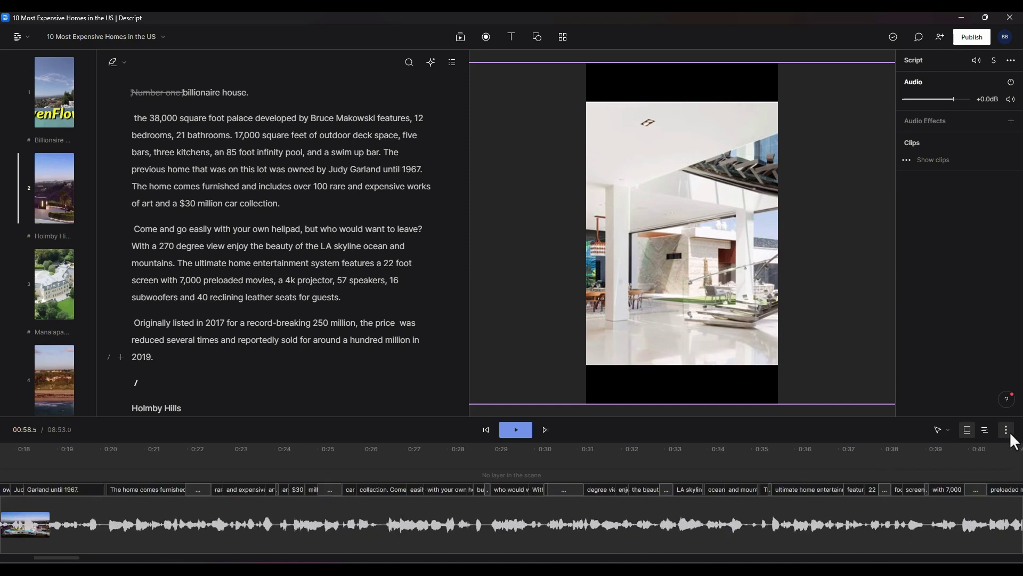
scroll(906, 473, up, 5)
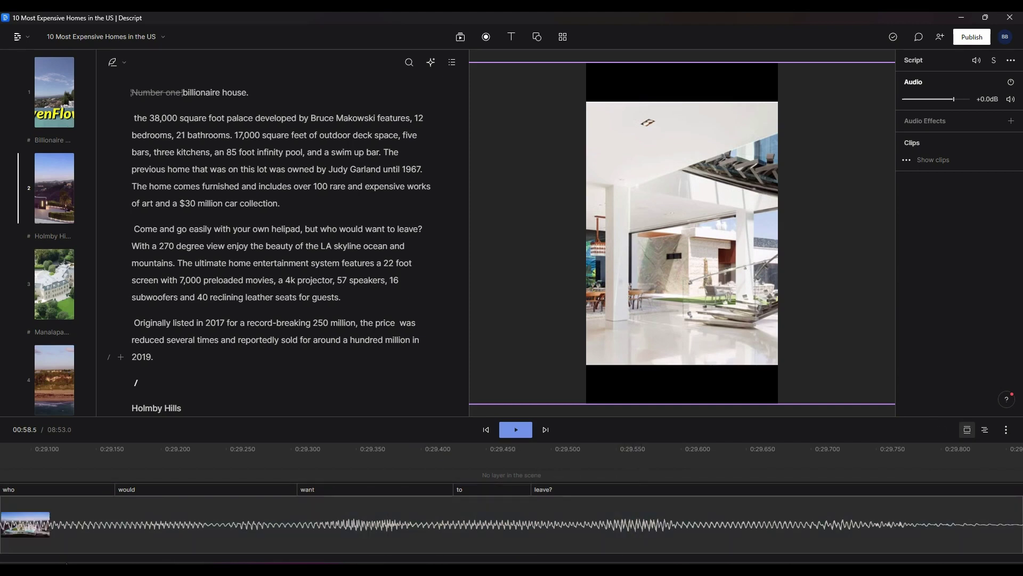
drag(61, 558, 2, 557)
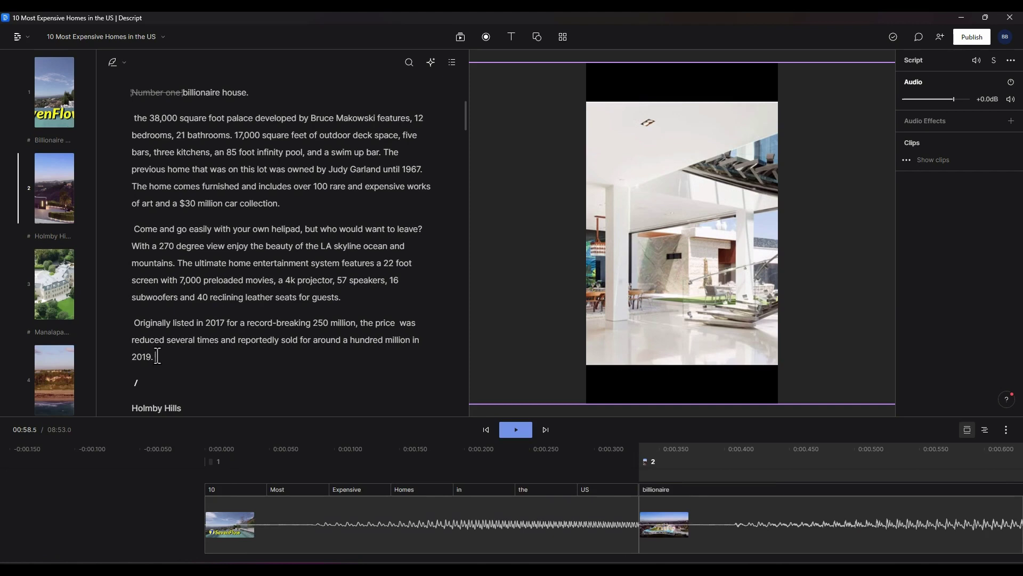
Drag the scene 2/3 boundary slightly left to shorten the Billionaire House scene's end.
click(131, 408)
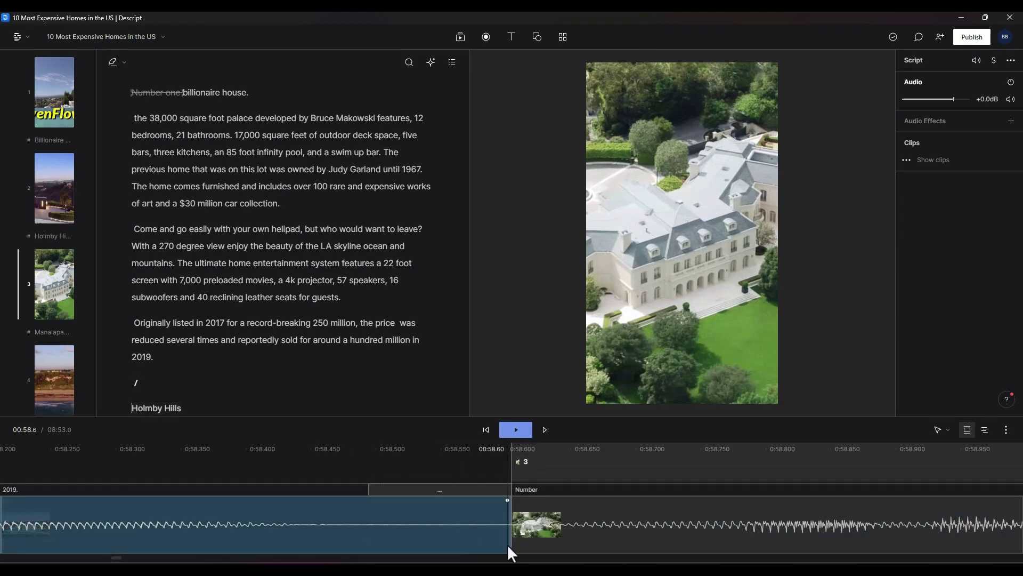
click(507, 545)
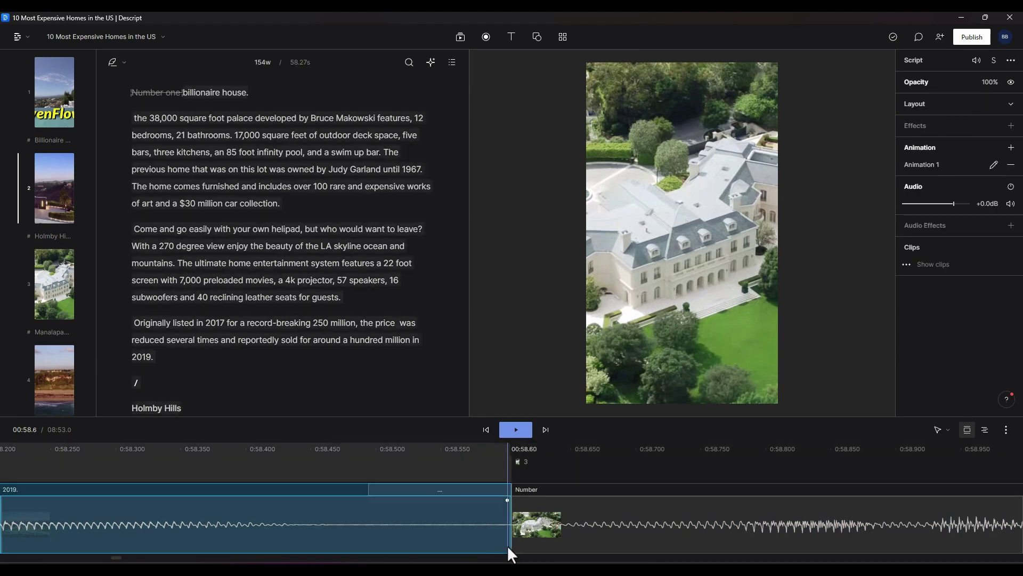
mouse_move(507, 545)
mouse_down()
mouse_move(482, 543)
mouse_move(495, 545)
mouse_up()
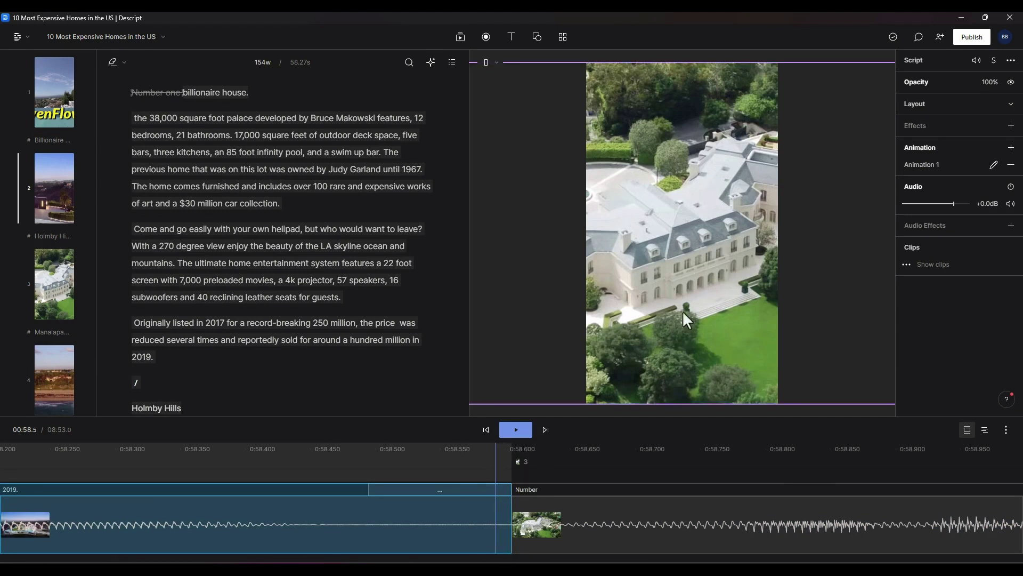
scroll(217, 304, down, 2)
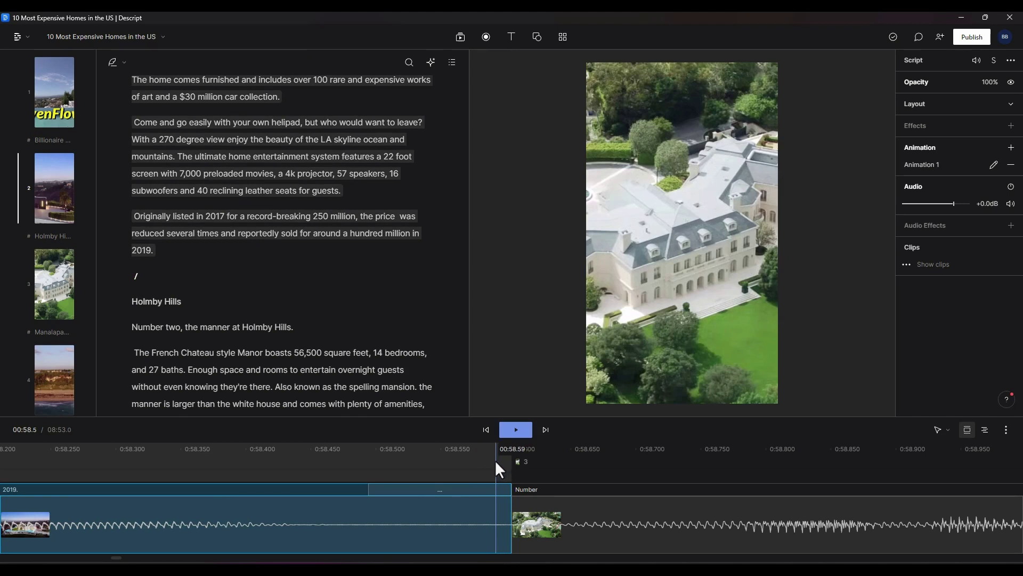
click(510, 513)
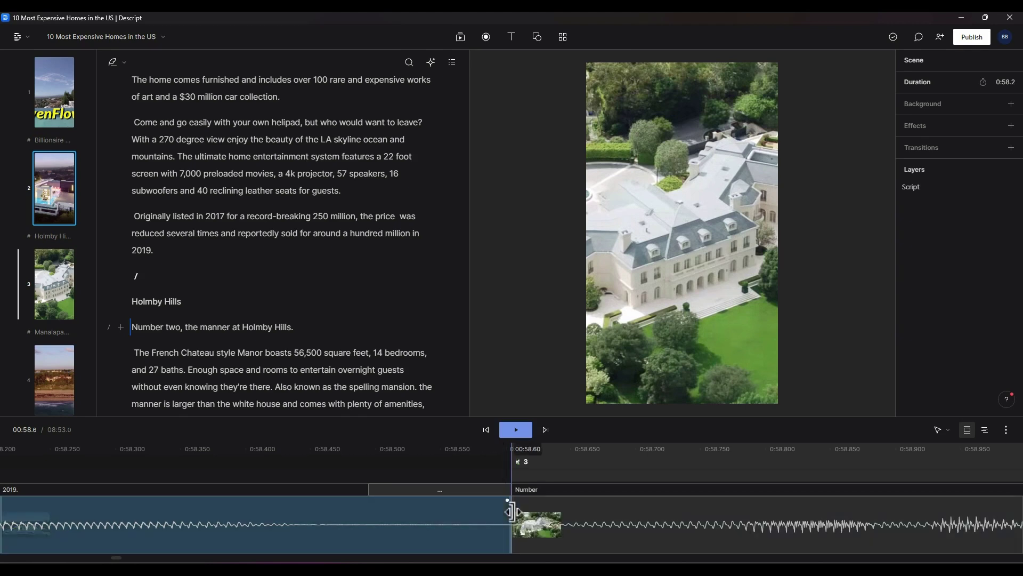
drag(510, 513, 450, 508)
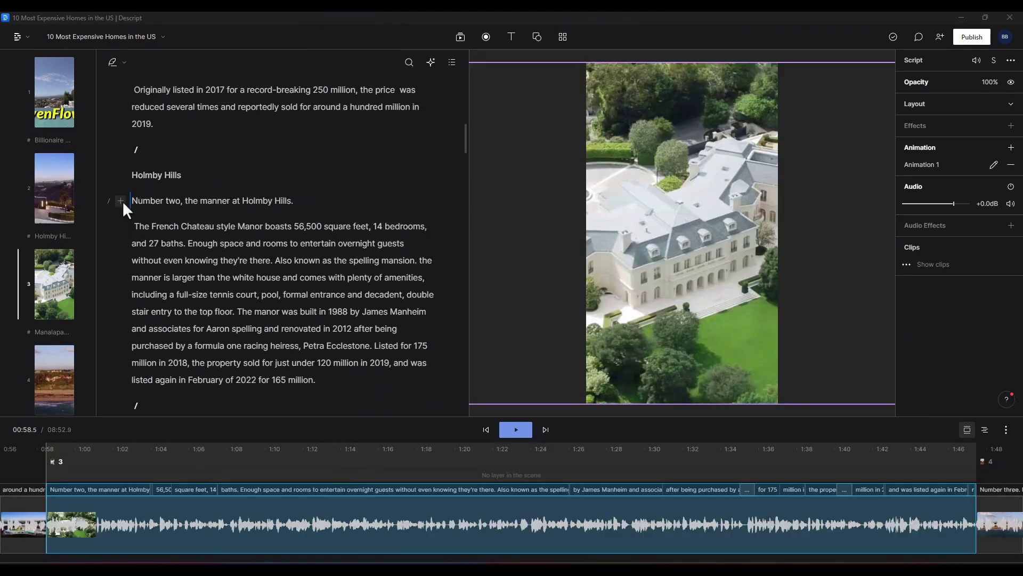
Strike through 'Number two,' and play back the Holmby Hills intro.
drag(131, 201, 181, 203)
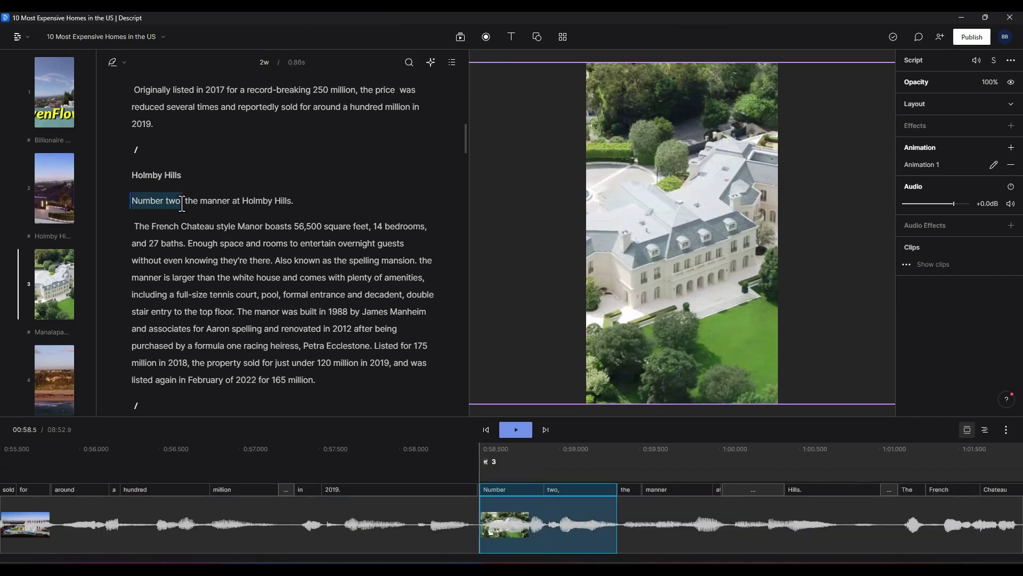
click(174, 180)
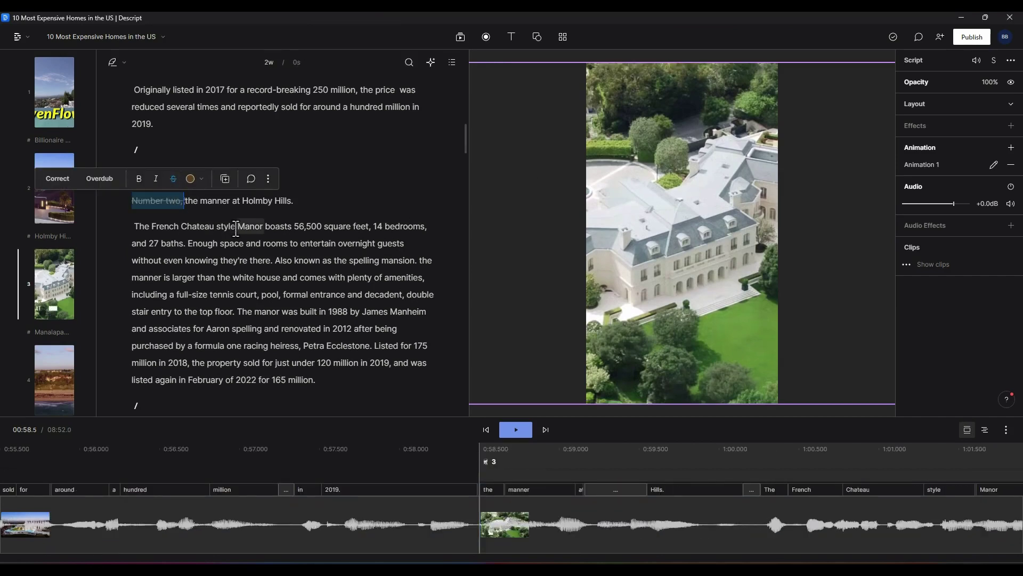
click(507, 429)
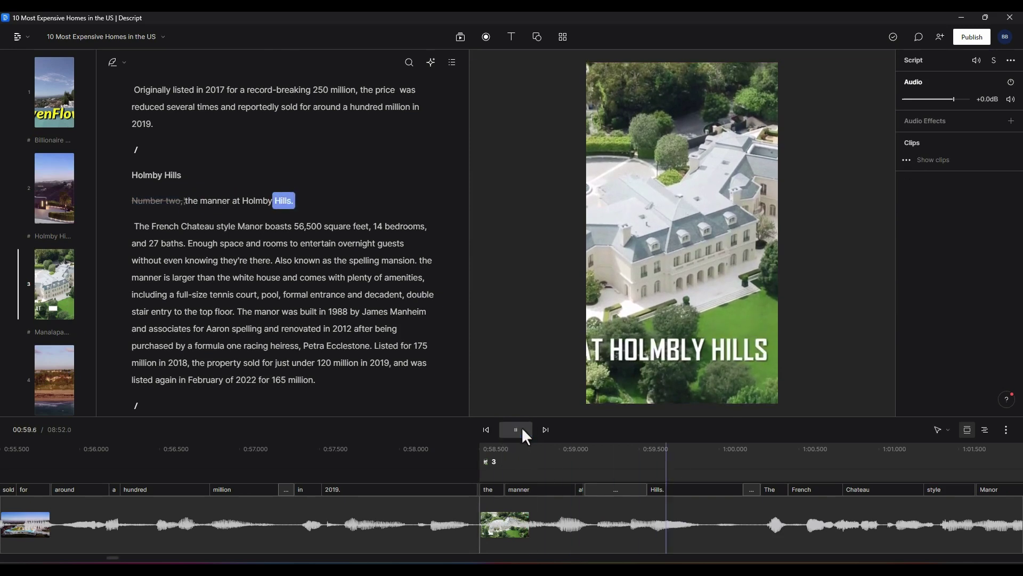
click(523, 426)
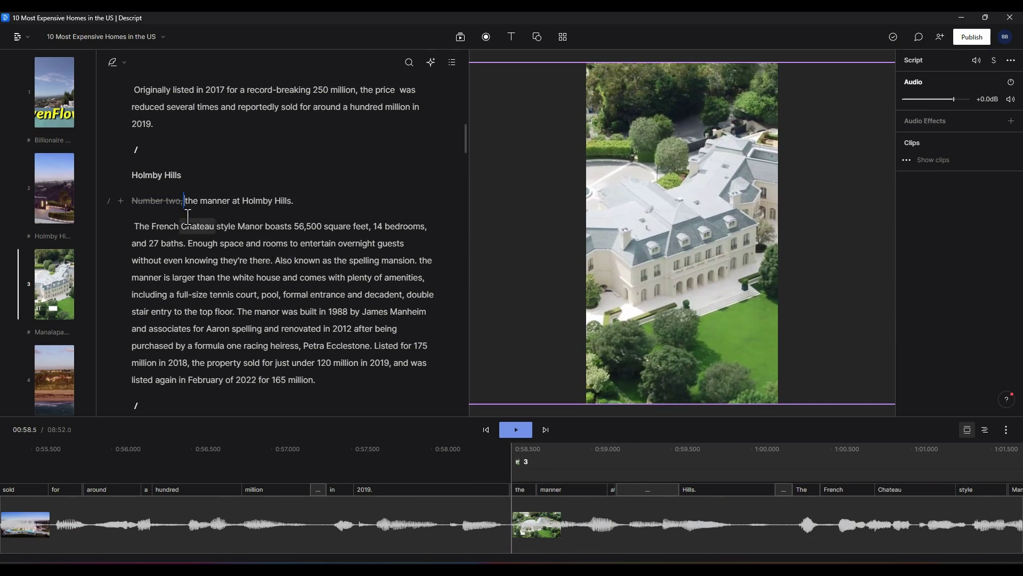
Try capitalising 'the' to 'The', then undo the change.
key(Delete)
text(T)
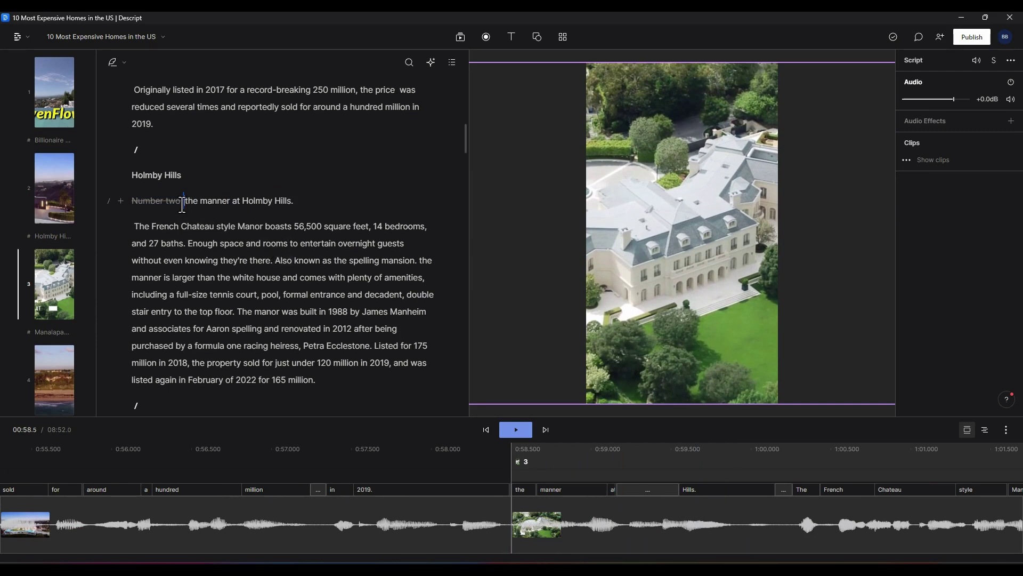
key(ctrl+z)
key(ctrl+shift+z)
key(ctrl+z)
right_click(183, 202)
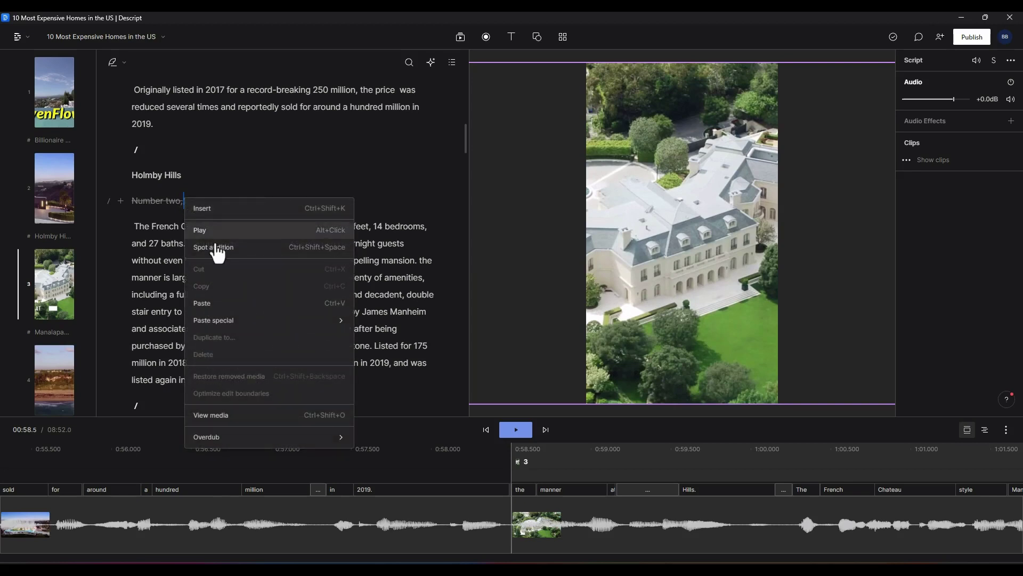
Use Overdub on 'the' to insert 'Check out' before it, then play the new line.
click(183, 196)
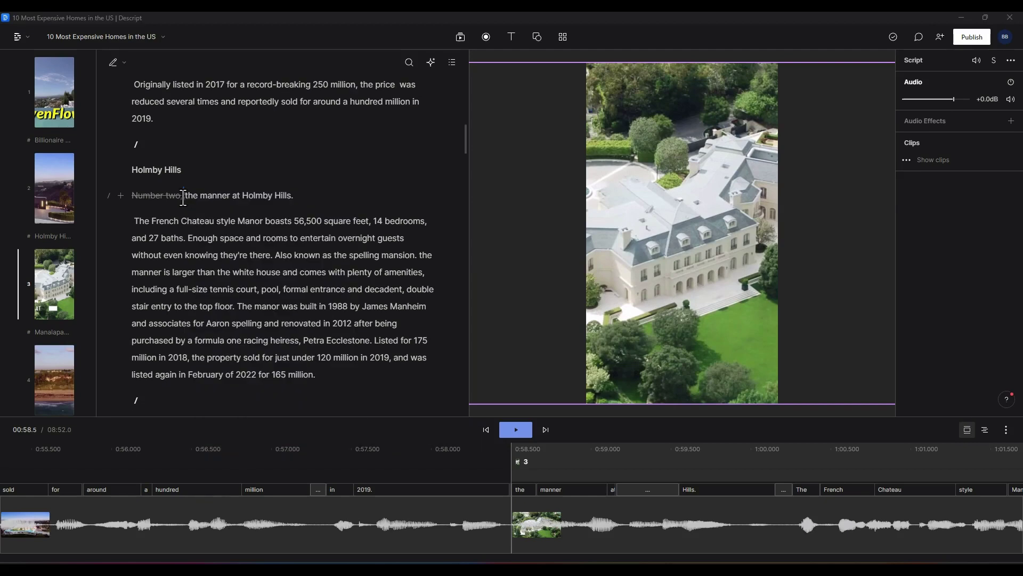
double_click(183, 197)
click(135, 173)
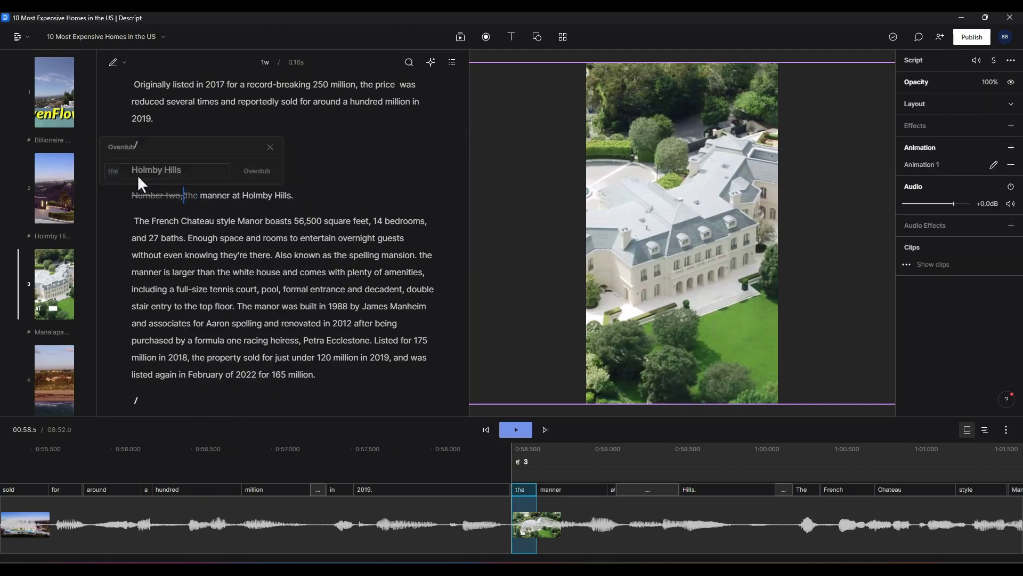
click(135, 174)
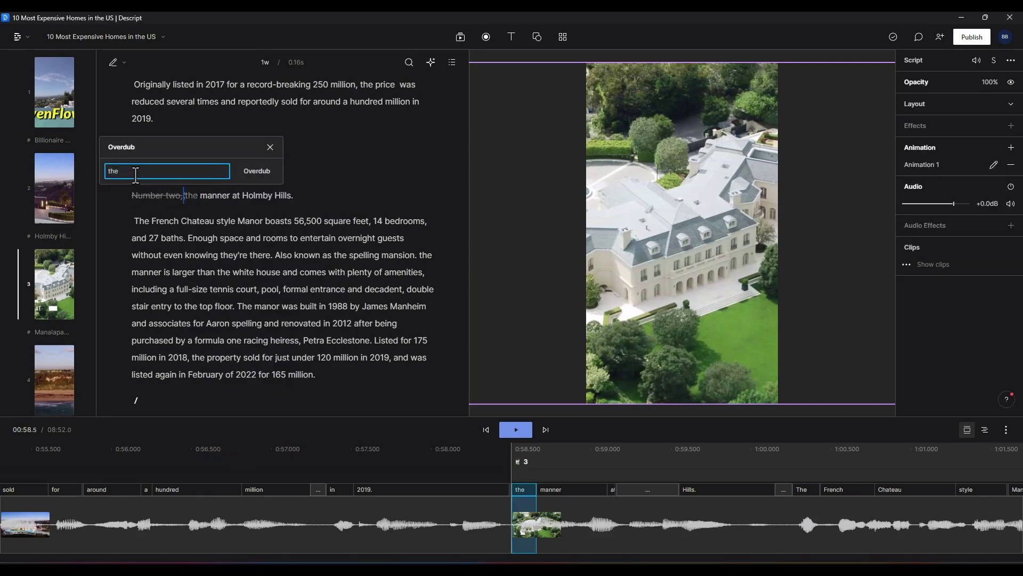
text(Check out)
key(Return)
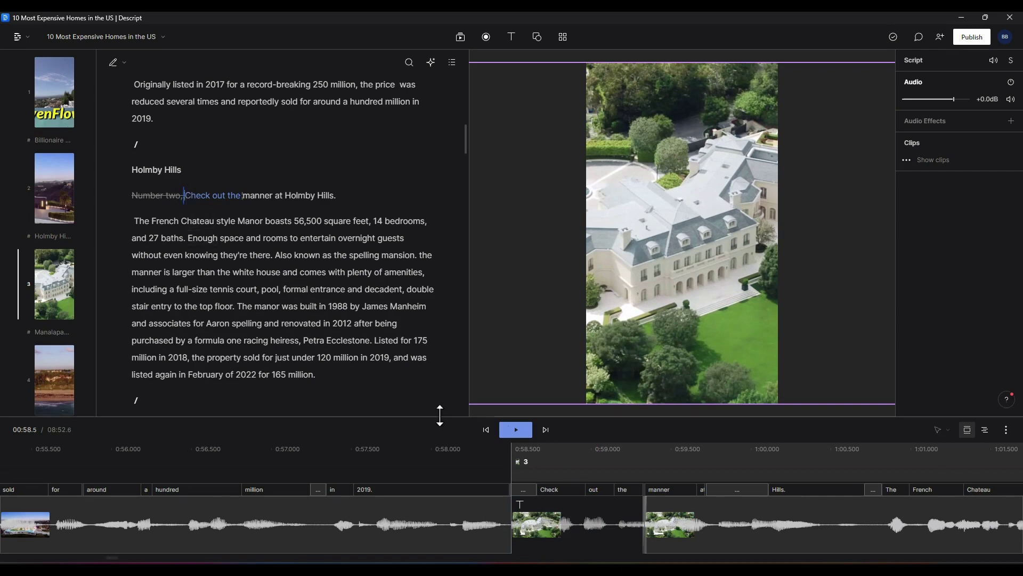
click(521, 429)
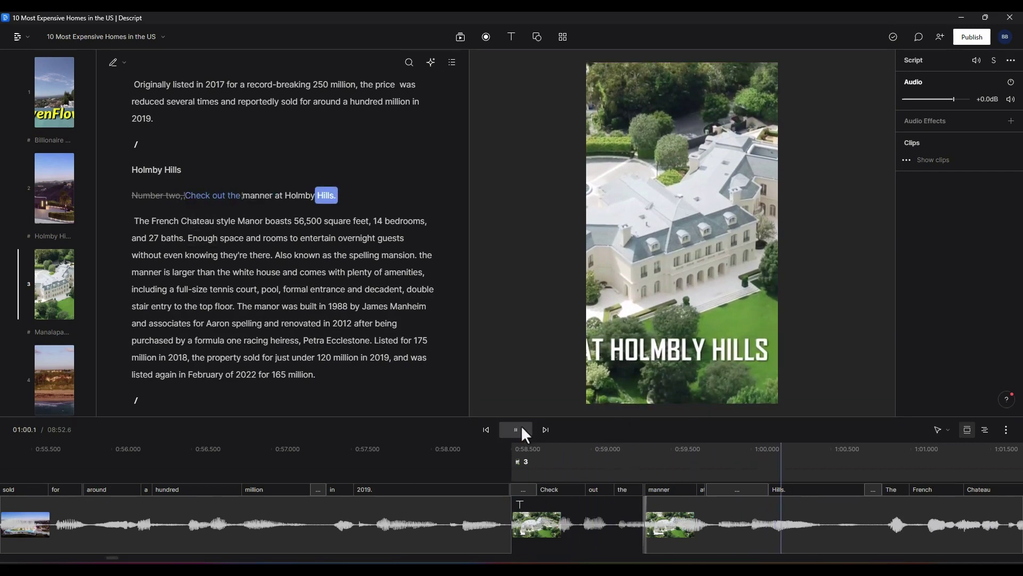
Replay the revised Holmby Hills intro and set the start point just before 'Check'.
click(522, 429)
click(185, 196)
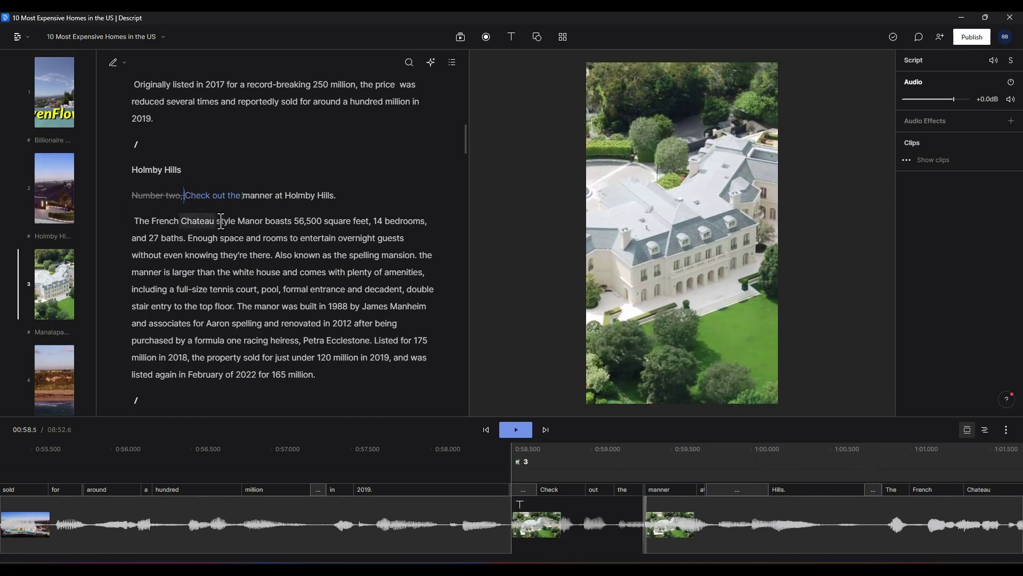
click(516, 430)
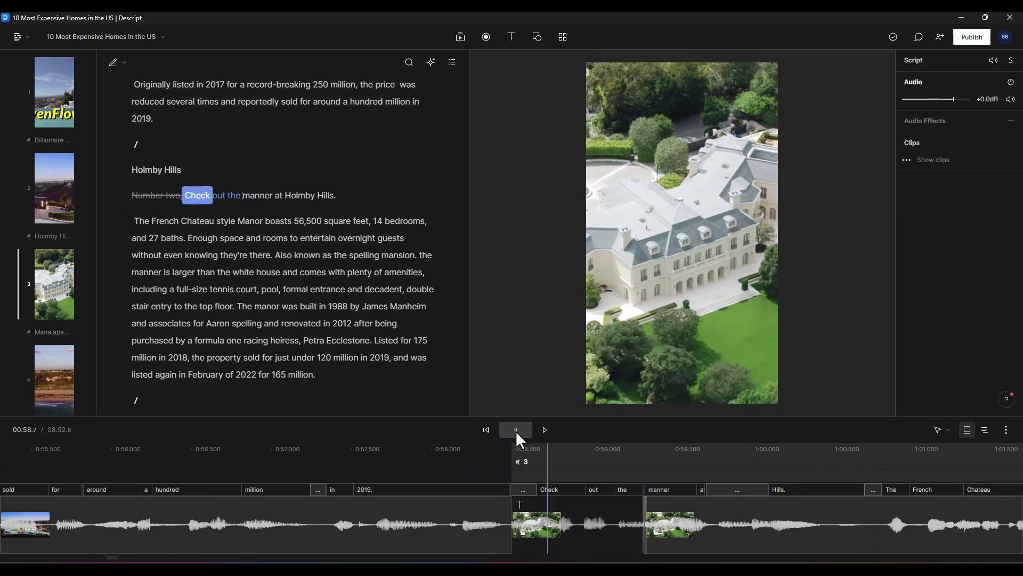
click(516, 430)
click(186, 197)
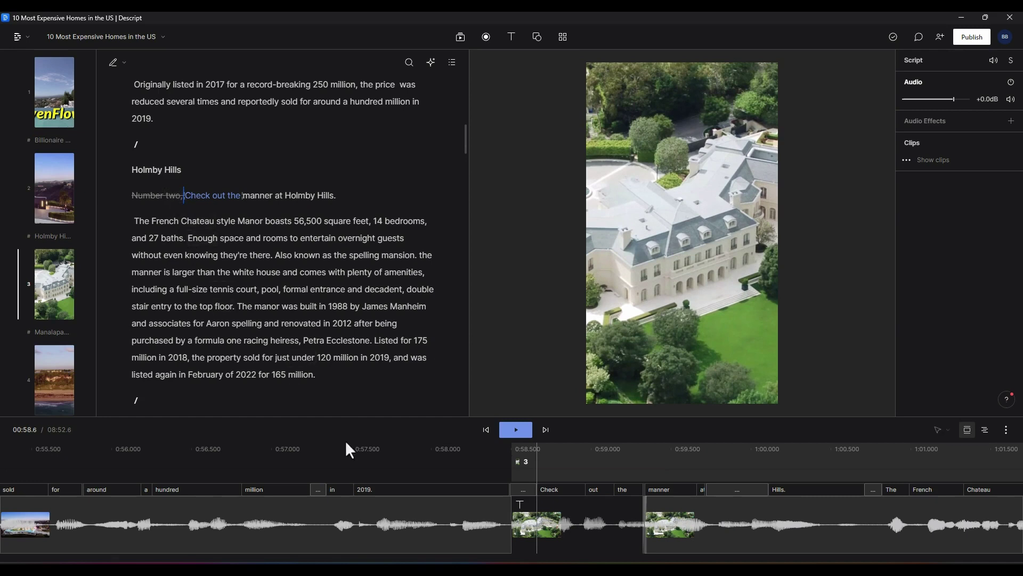
Trim the Holmby Hills title overlay's start later and play back to check it.
click(543, 529)
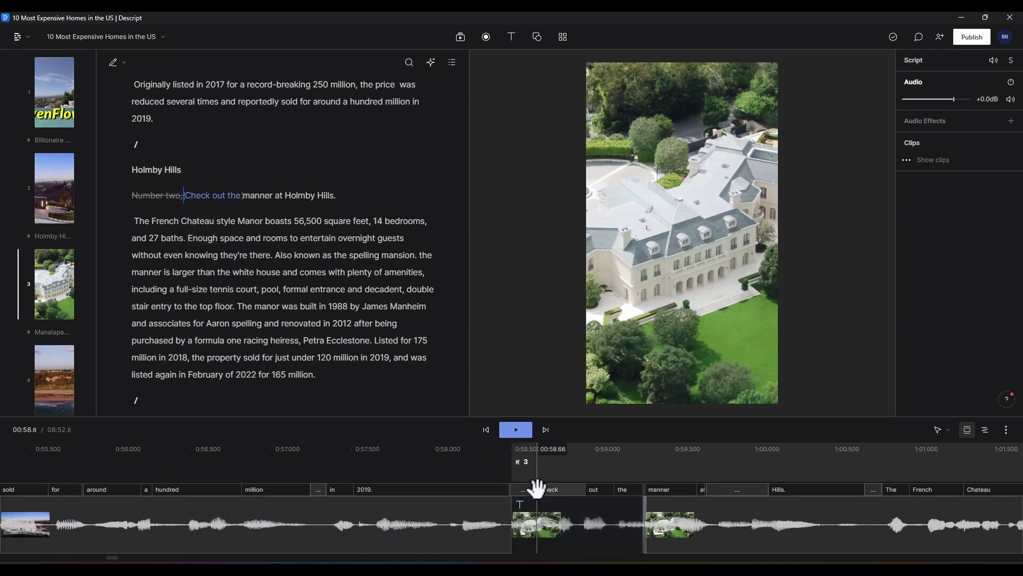
click(554, 524)
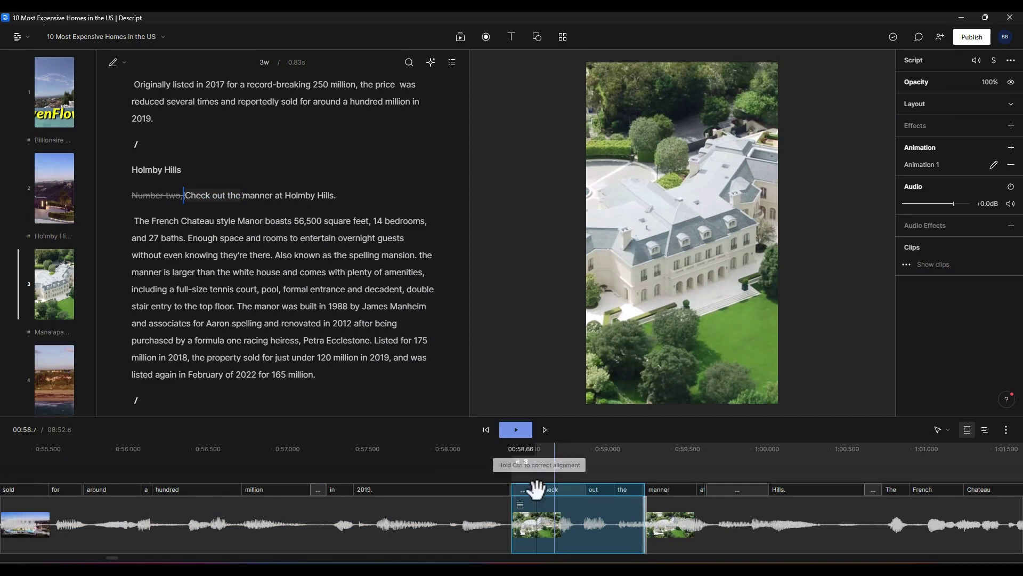
click(516, 512)
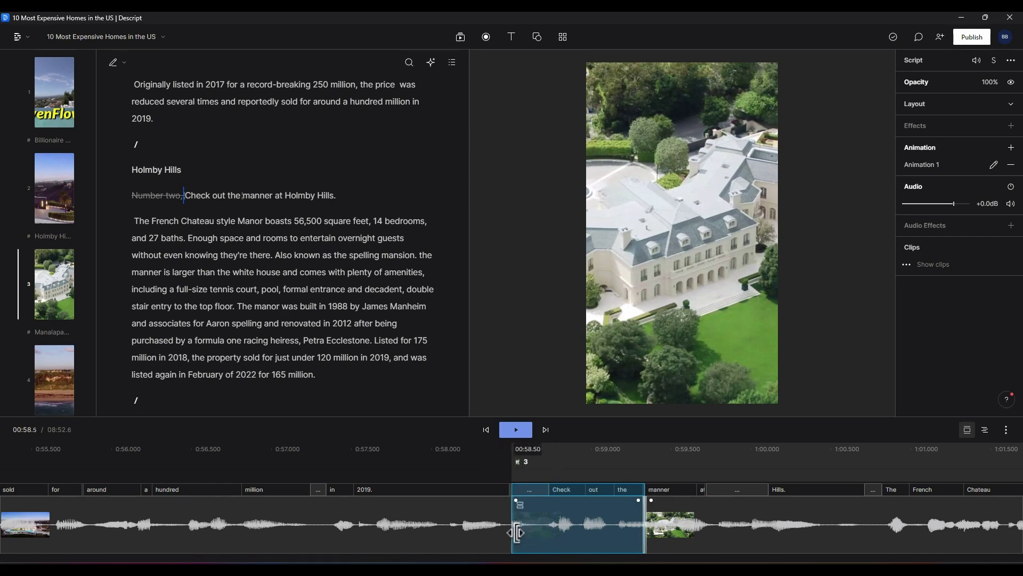
drag(518, 532, 544, 538)
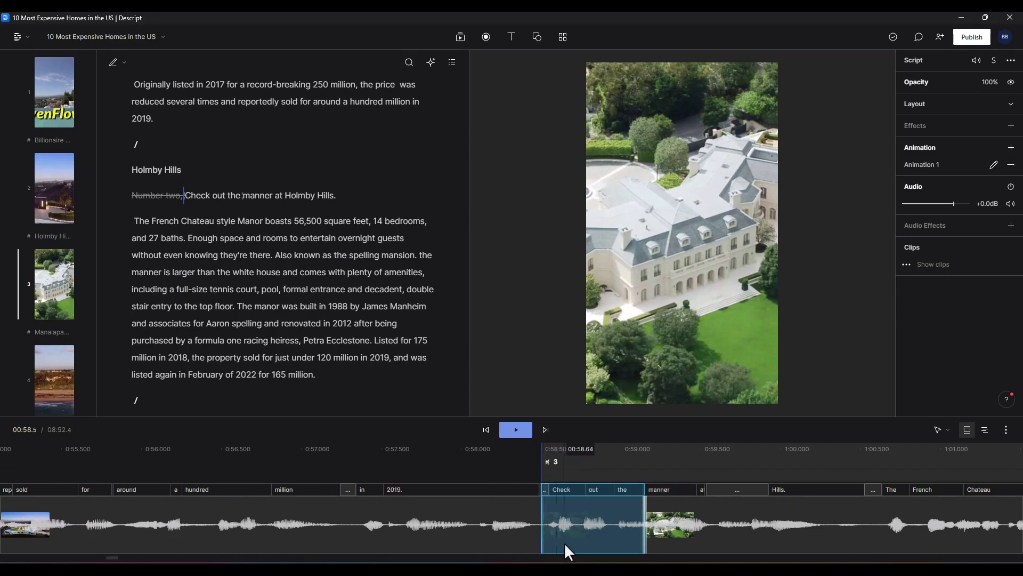
click(515, 428)
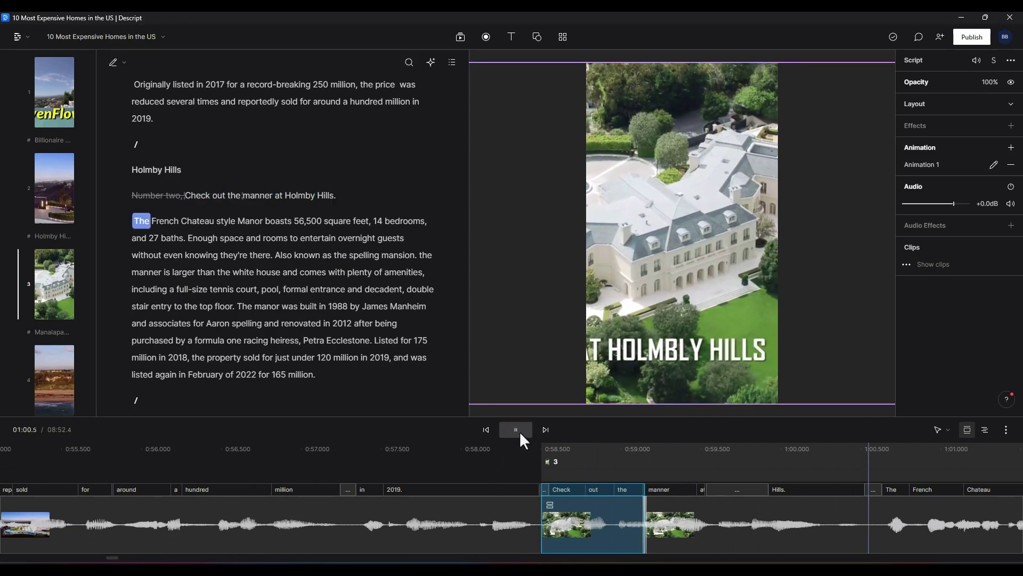
click(520, 431)
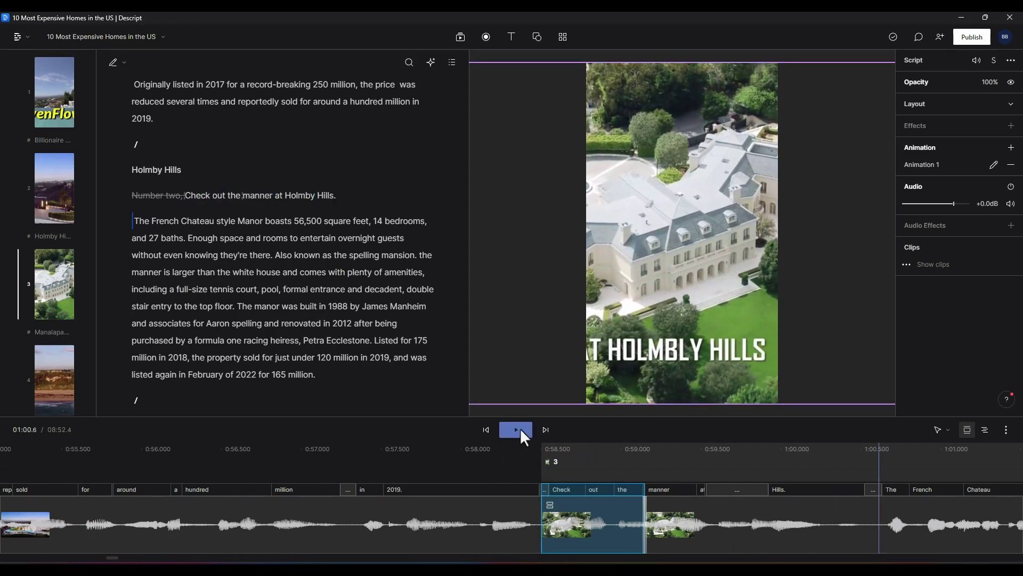
click(546, 429)
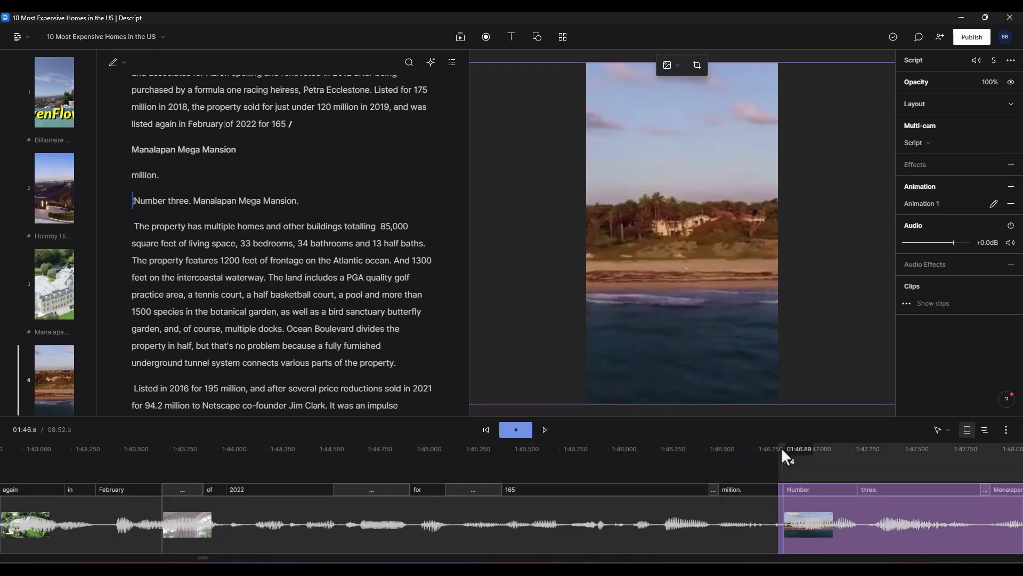
Locate the stray 'million' and the scene break after '165' in the script.
click(779, 449)
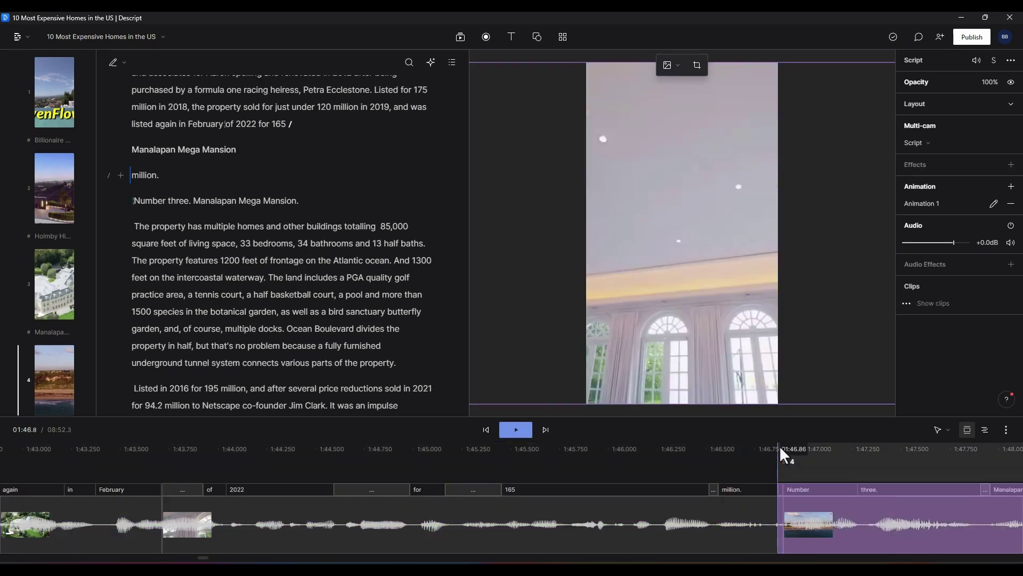
click(145, 174)
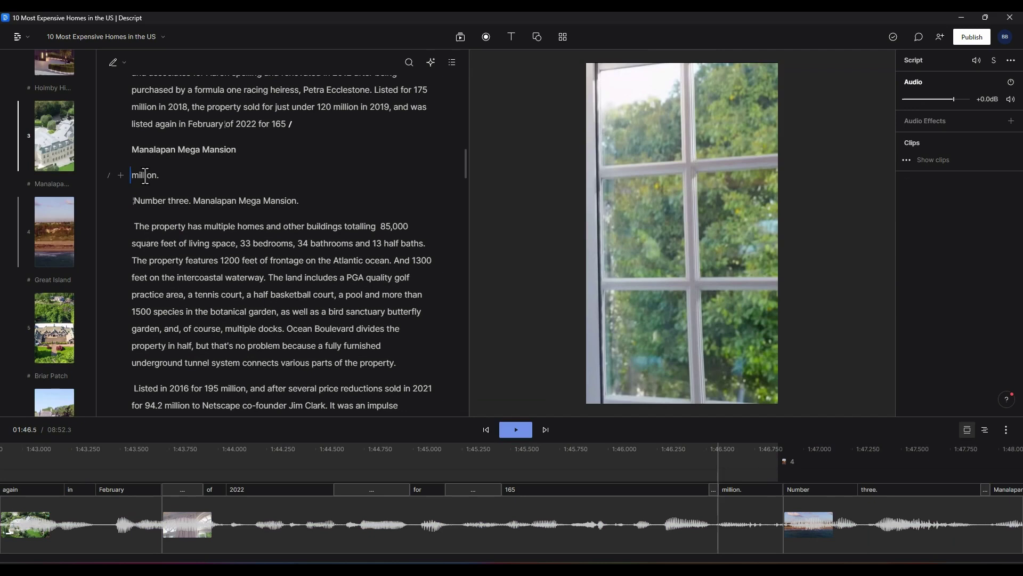
scroll(293, 177, up, 1)
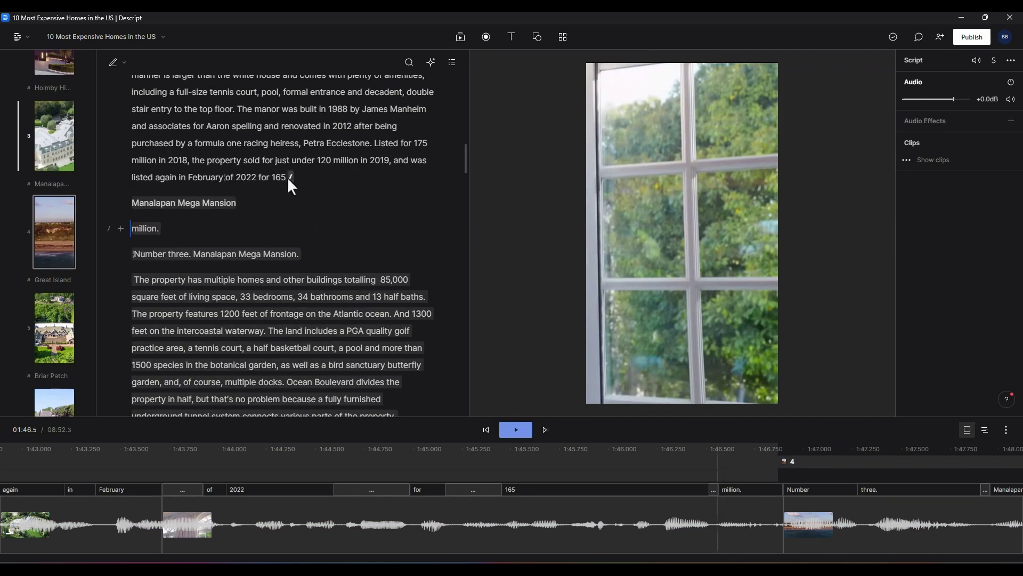
click(271, 177)
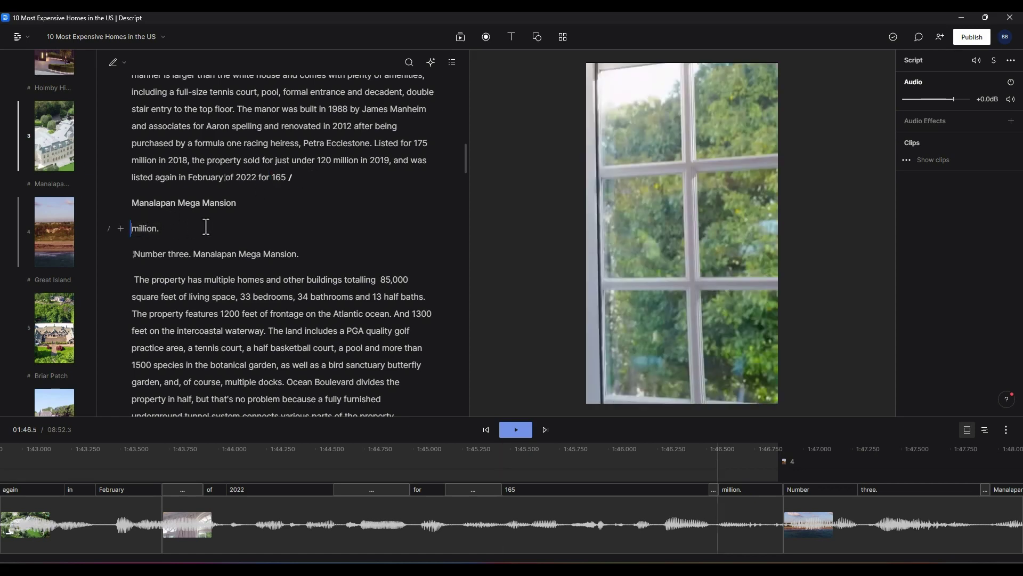
click(288, 176)
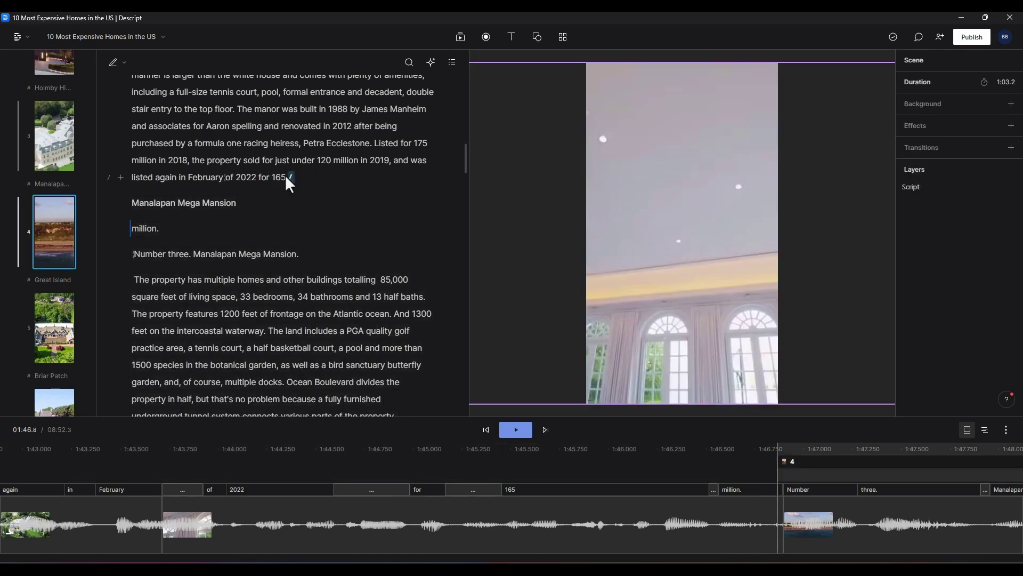
click(292, 198)
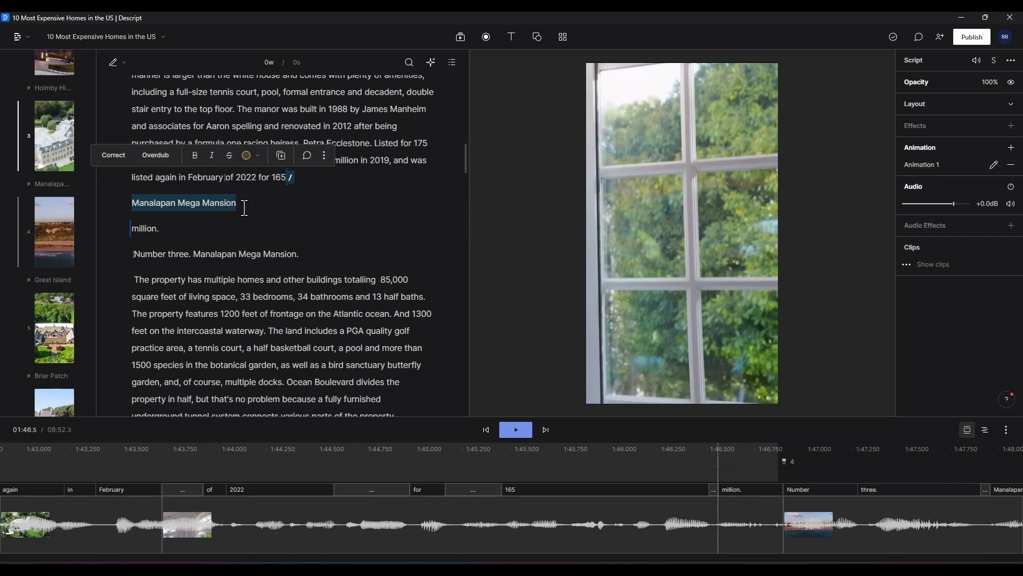
click(241, 205)
Move 'million' back after '165', put the scene break on its own line, and delete the lone full stop.
double_click(144, 230)
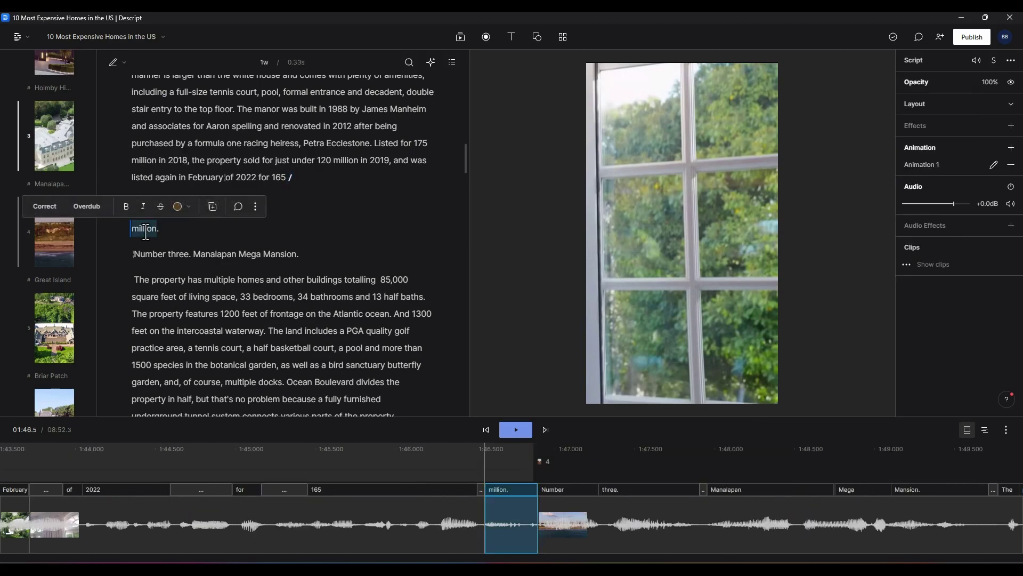
key(BackSpace)
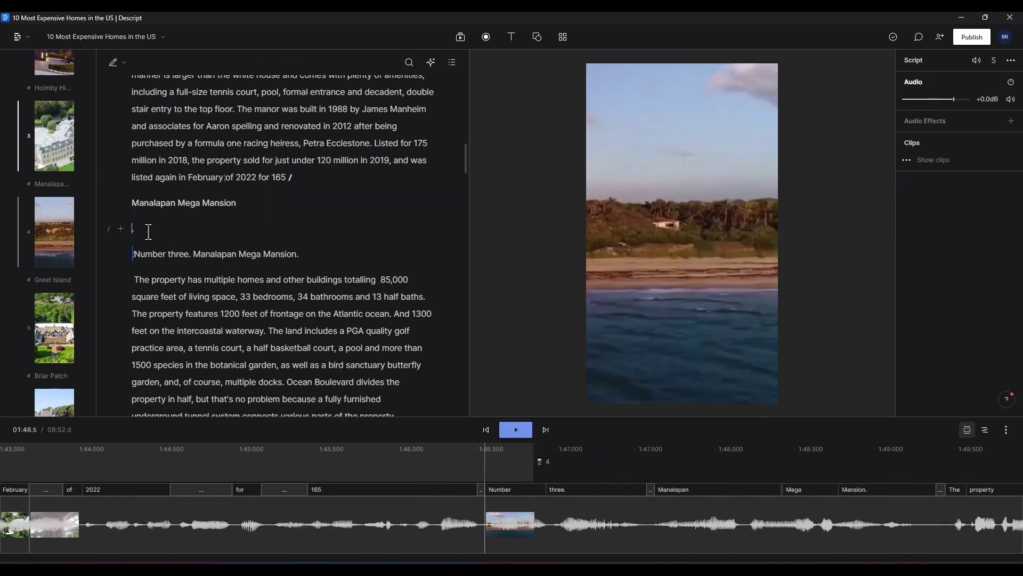
key(BackSpace)
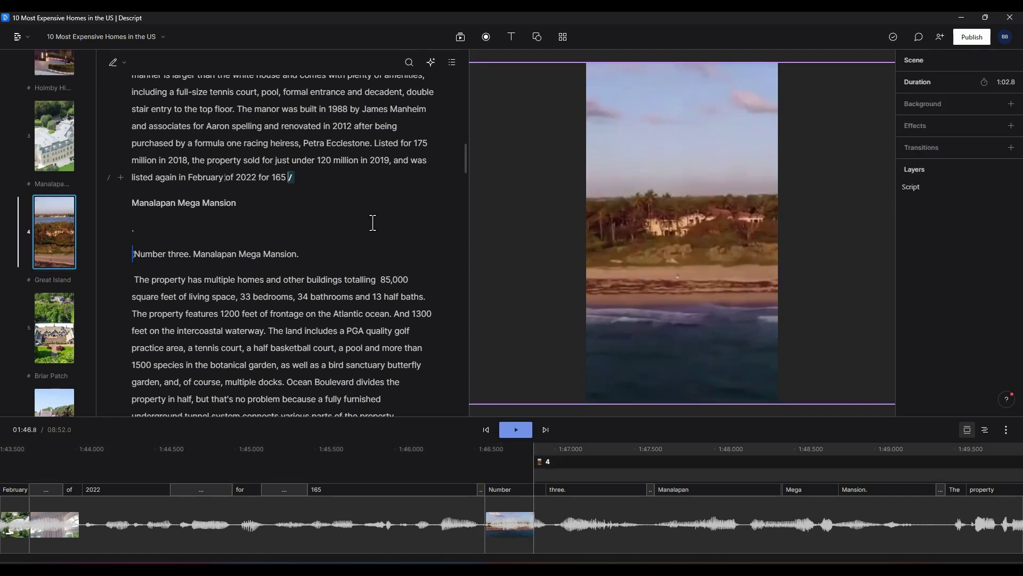
key(Return)
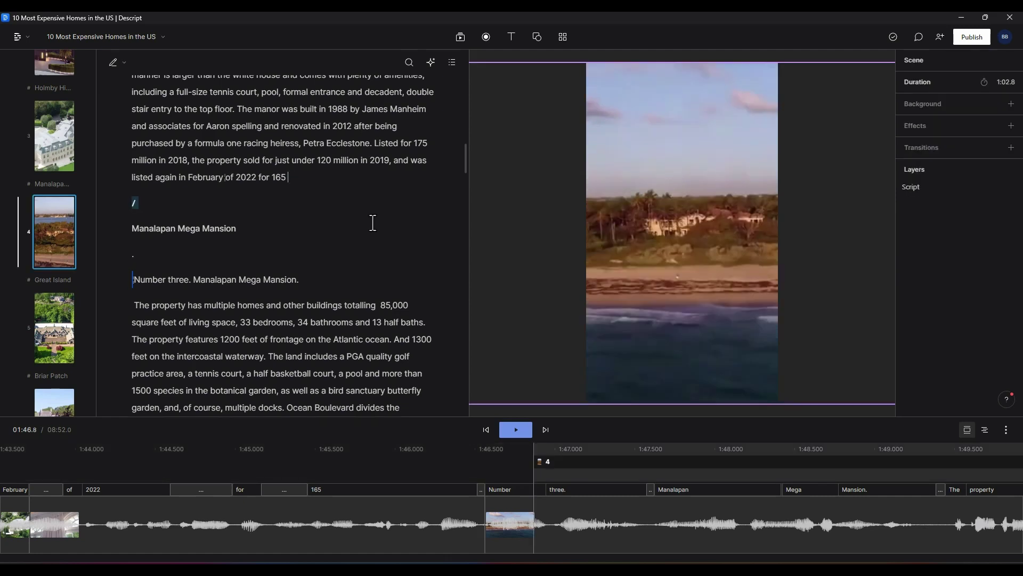
key(ctrl+z)
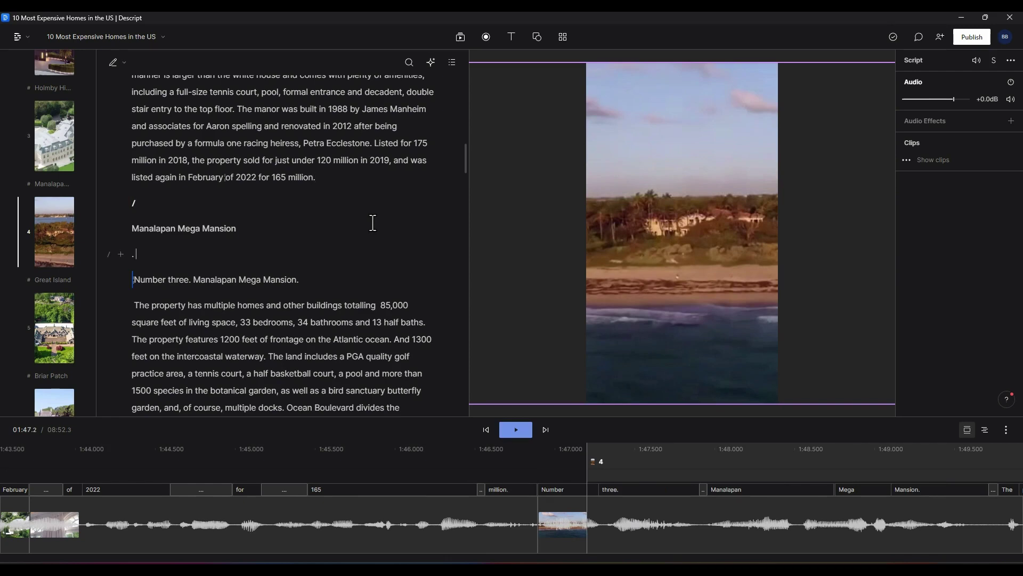
key(BackSpace)
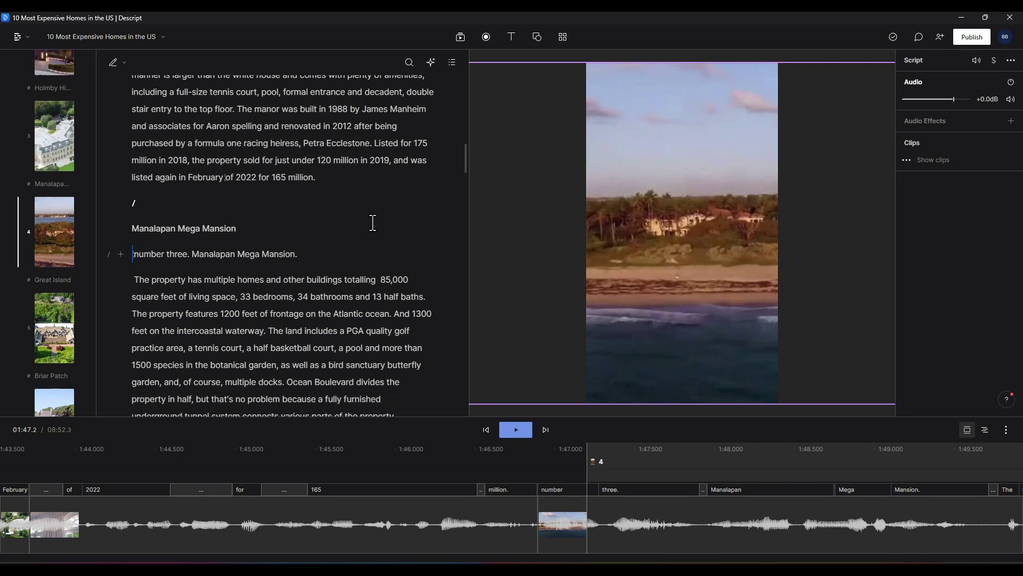
click(289, 178)
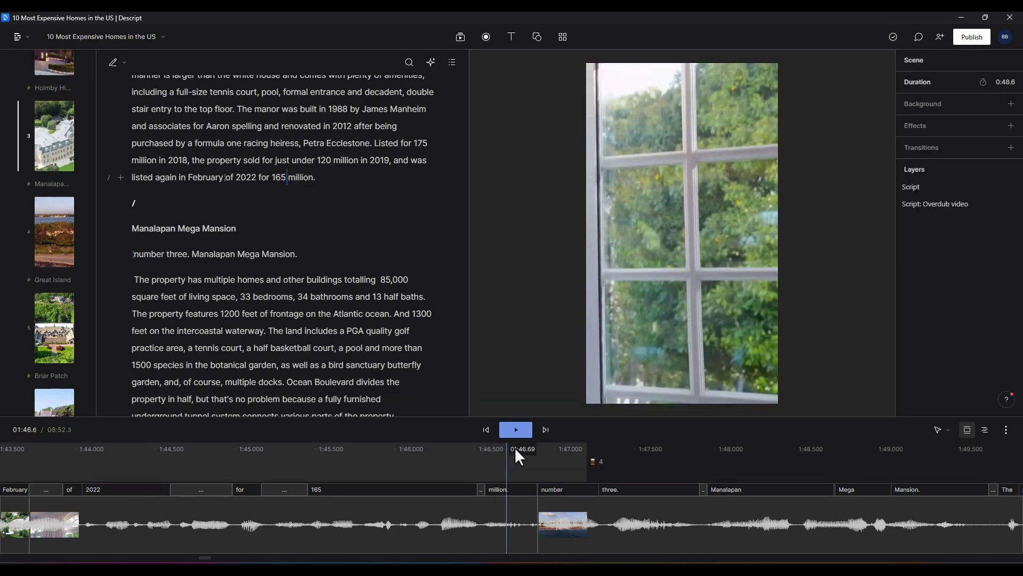
click(516, 429)
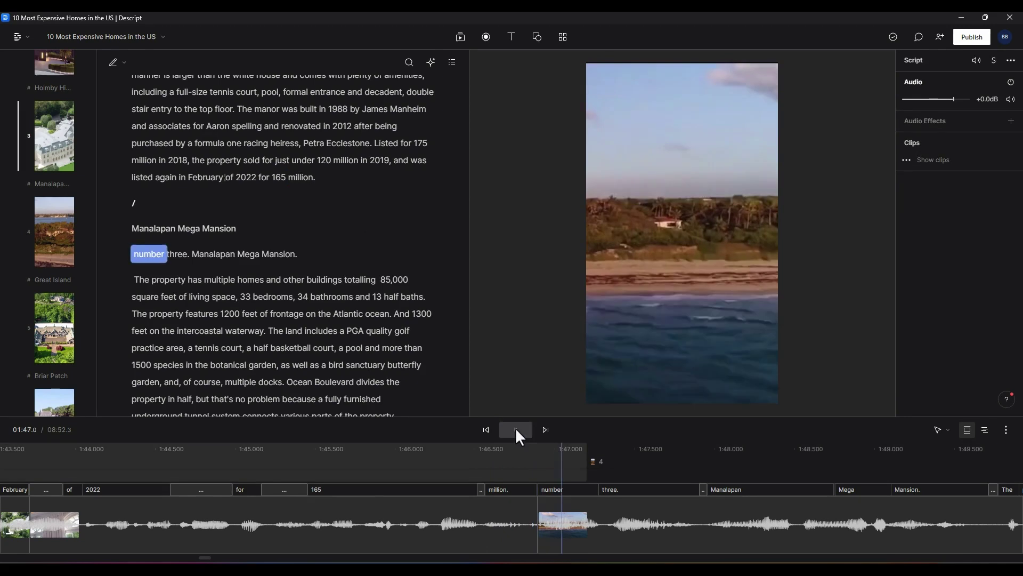
click(515, 429)
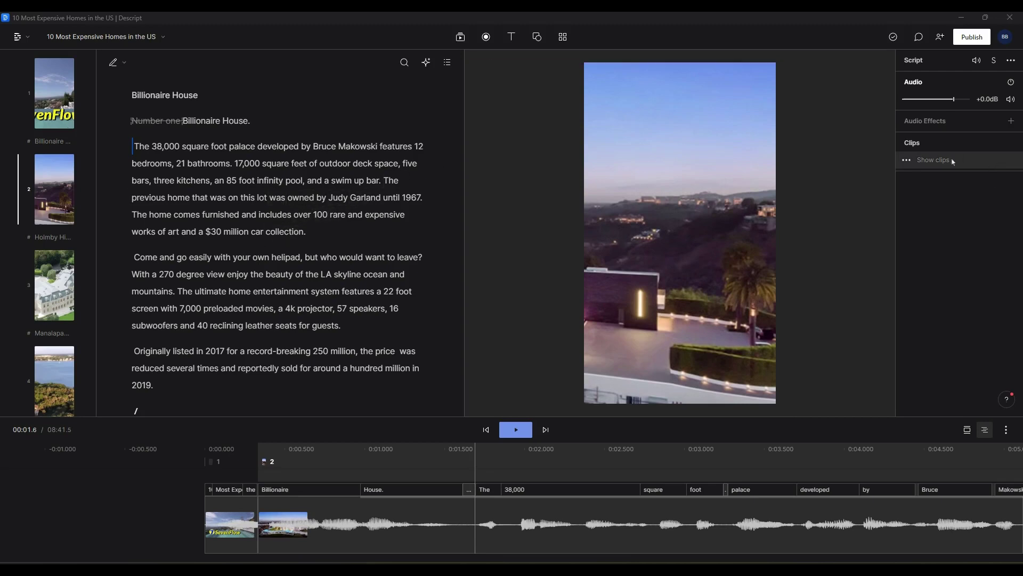
Select the Billionaire House video layer, showing Animations 1 through 7.
click(757, 226)
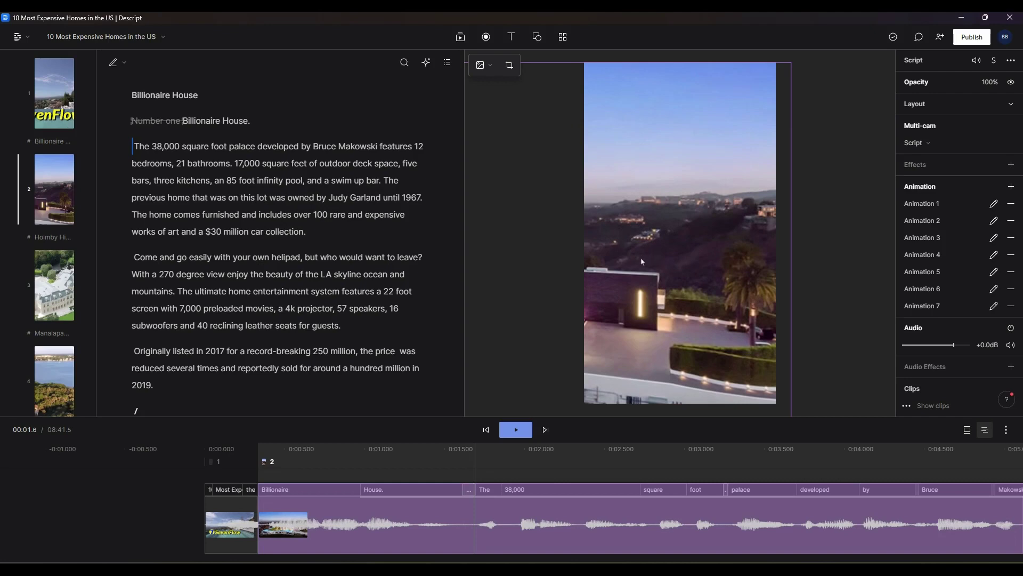
Add Captions from the Text menu (white Roboto, size 137) and open the live-text preset list.
click(512, 41)
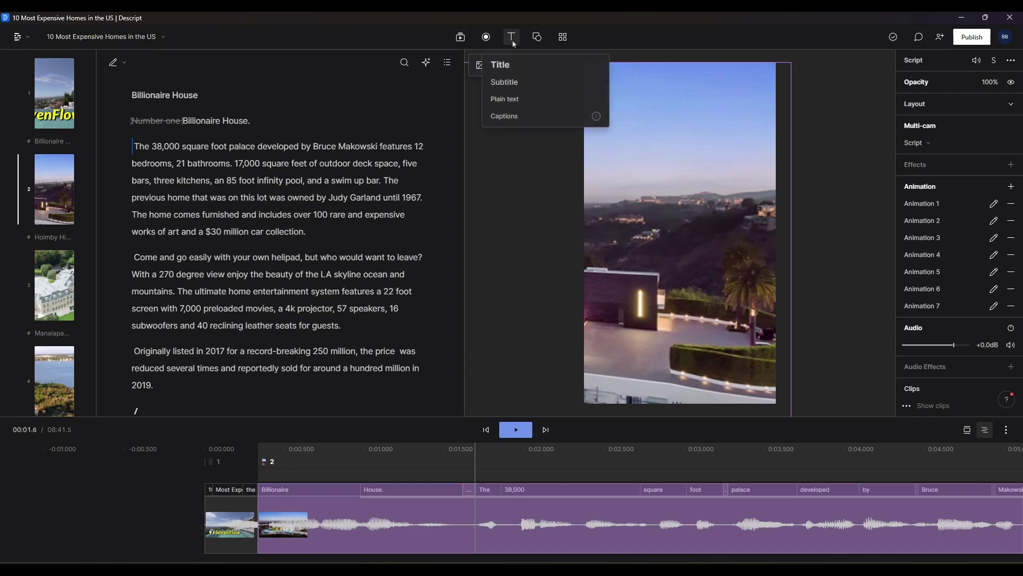
click(509, 117)
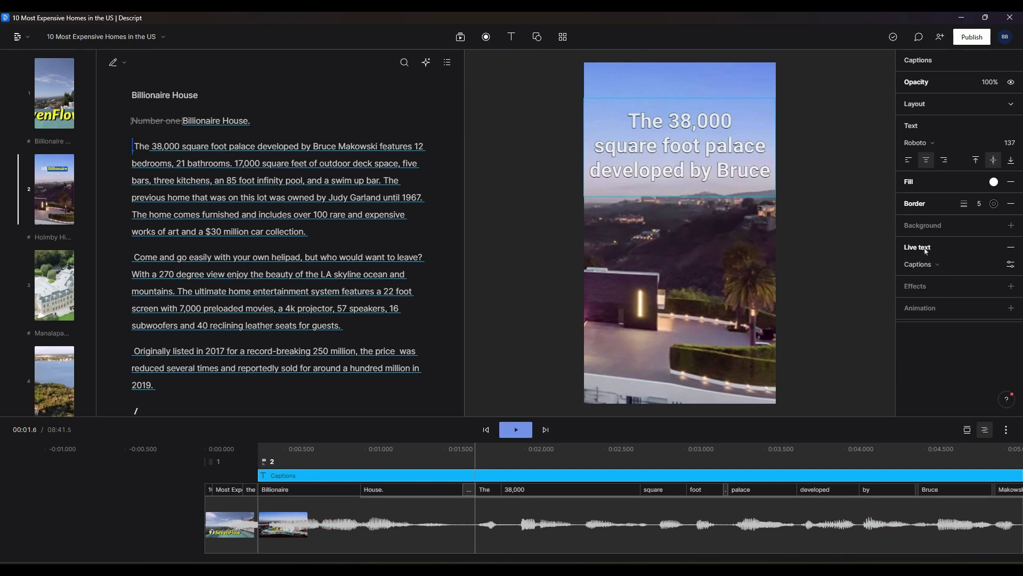
click(1013, 266)
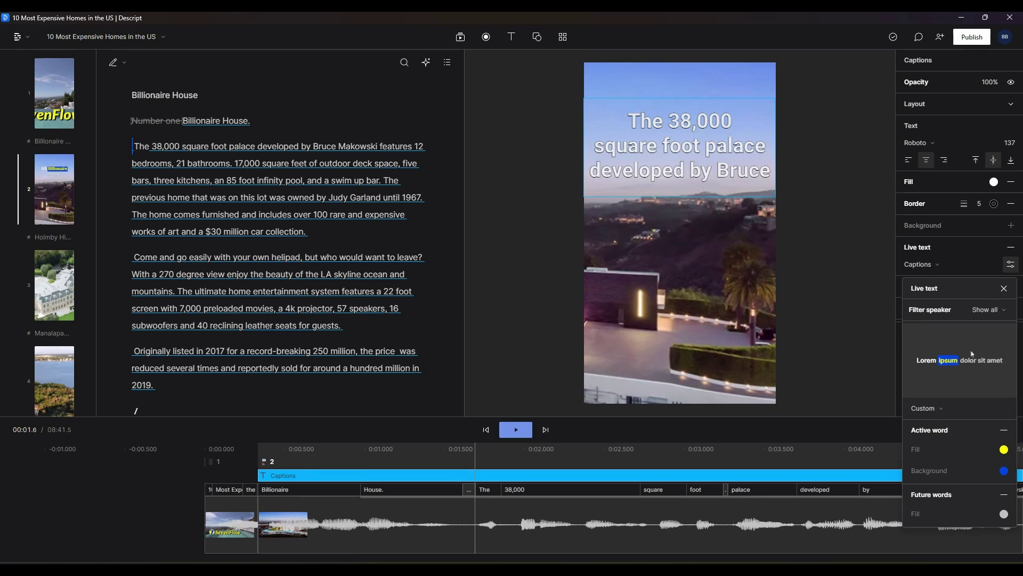
click(942, 411)
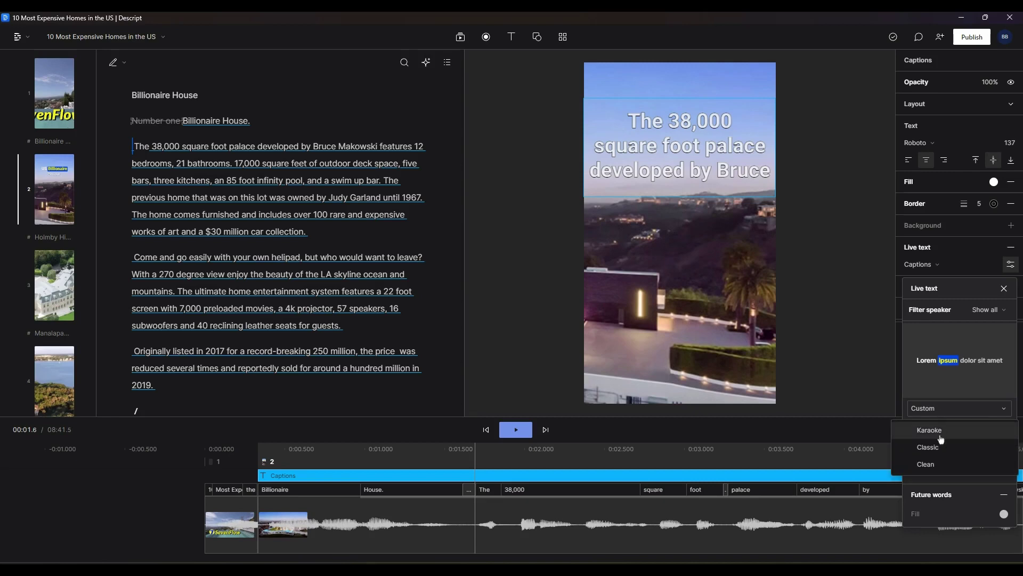
Apply the Karaoke live-text preset, preview it, and remove the caption border.
click(938, 436)
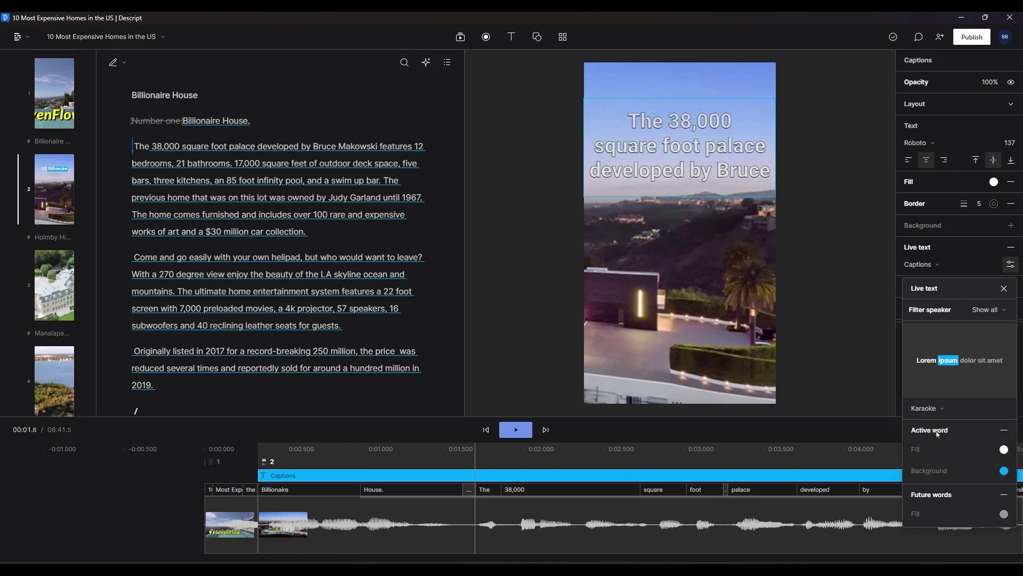
key(Escape)
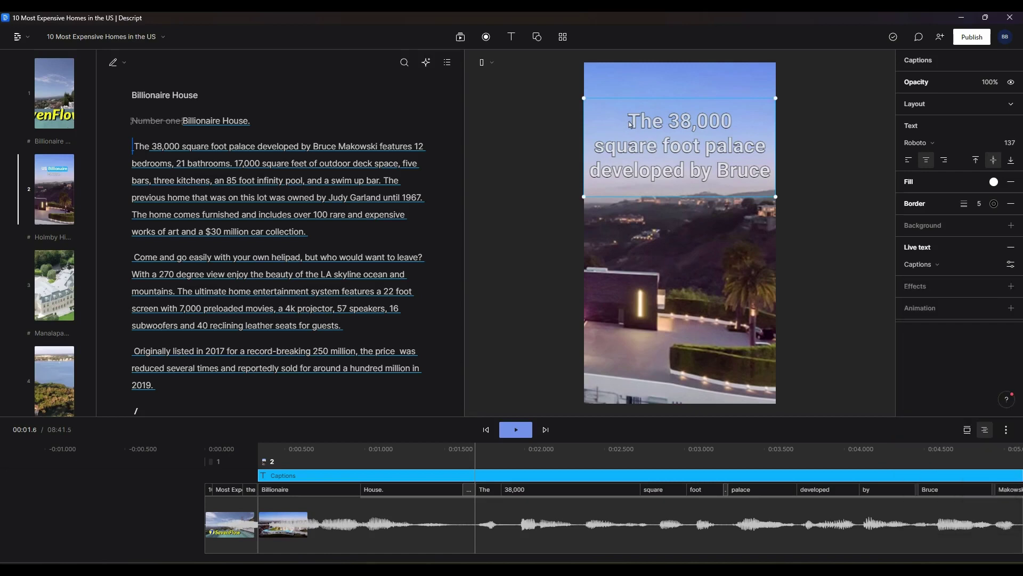
click(515, 430)
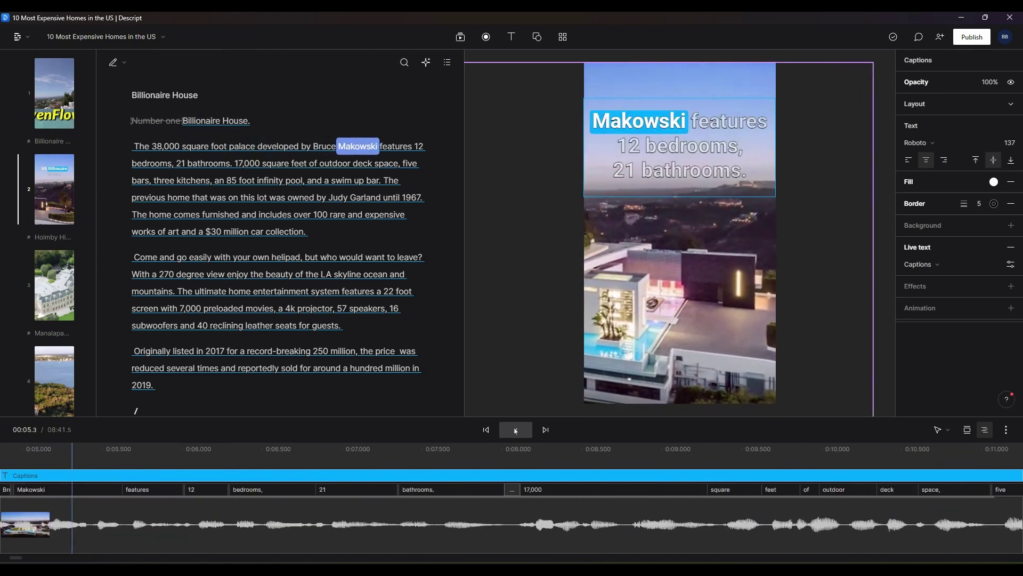
click(515, 429)
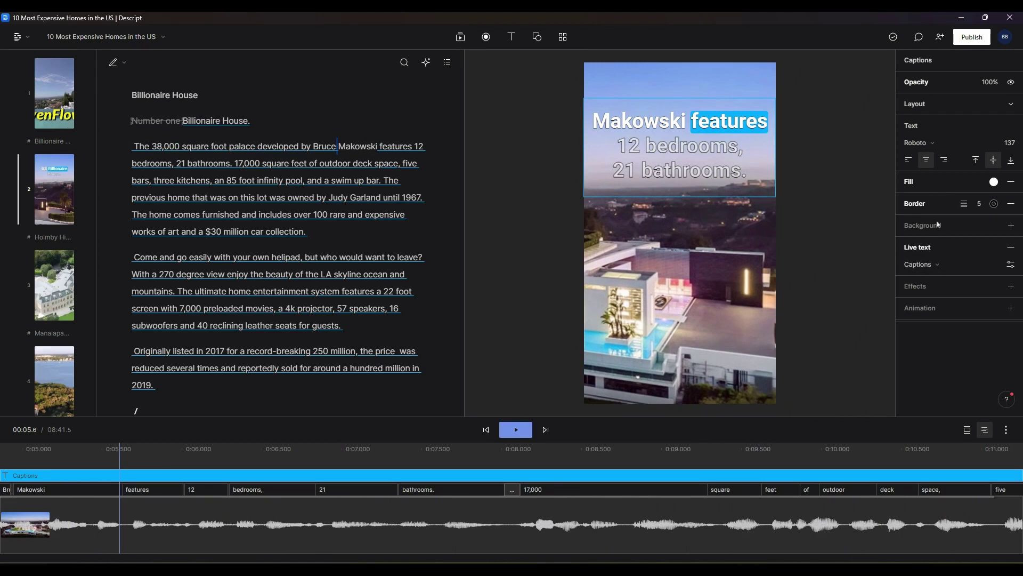
click(1011, 203)
click(515, 430)
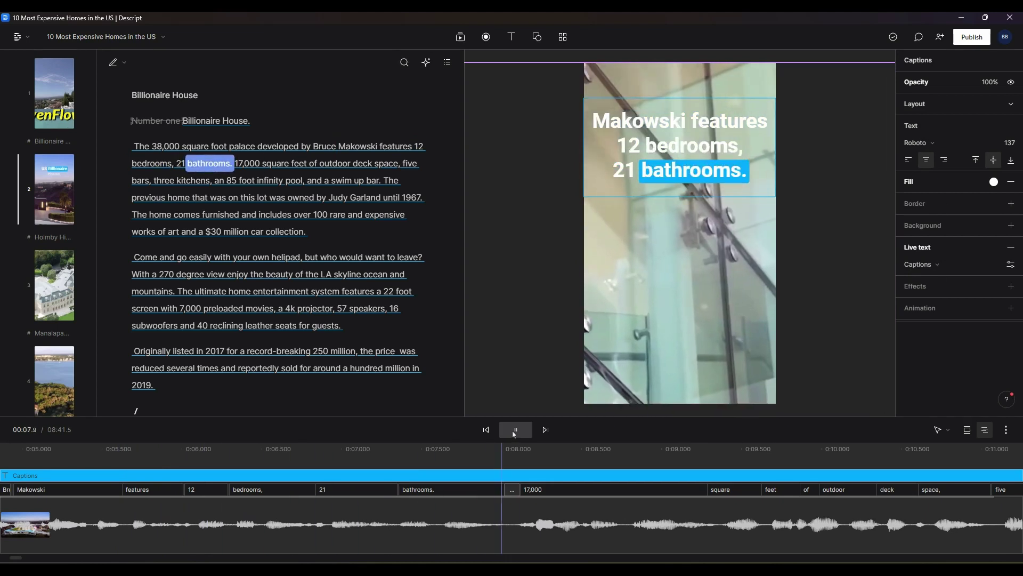
click(516, 430)
Switch the live caption style to Classic, then Clean, previewing each in playback.
click(1012, 264)
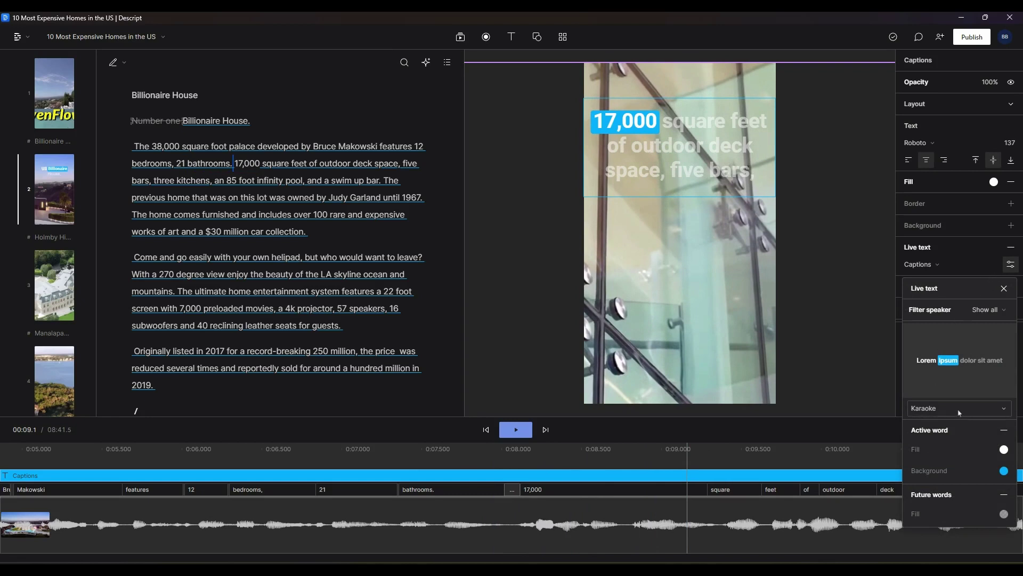
click(964, 410)
click(937, 451)
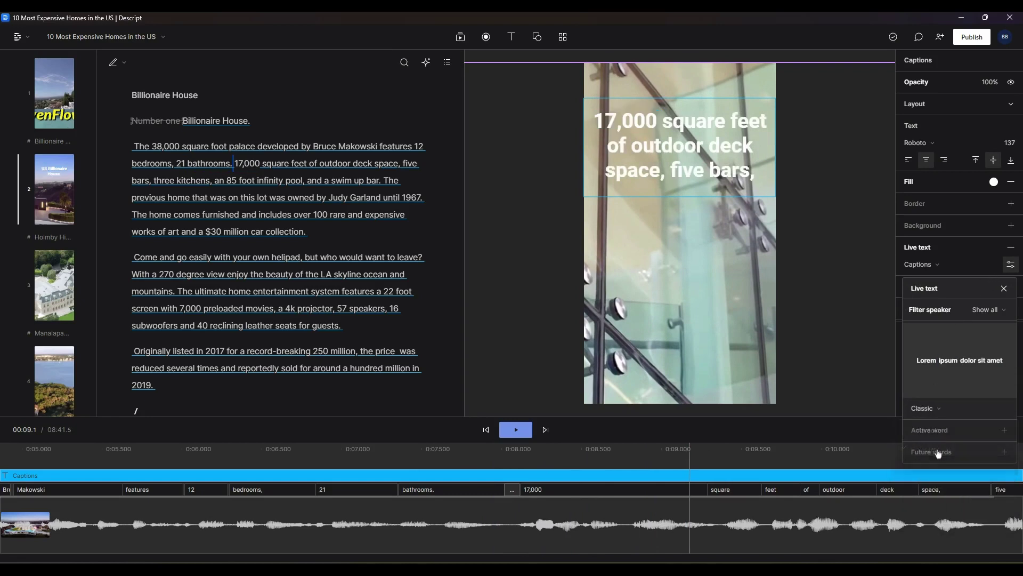
click(517, 434)
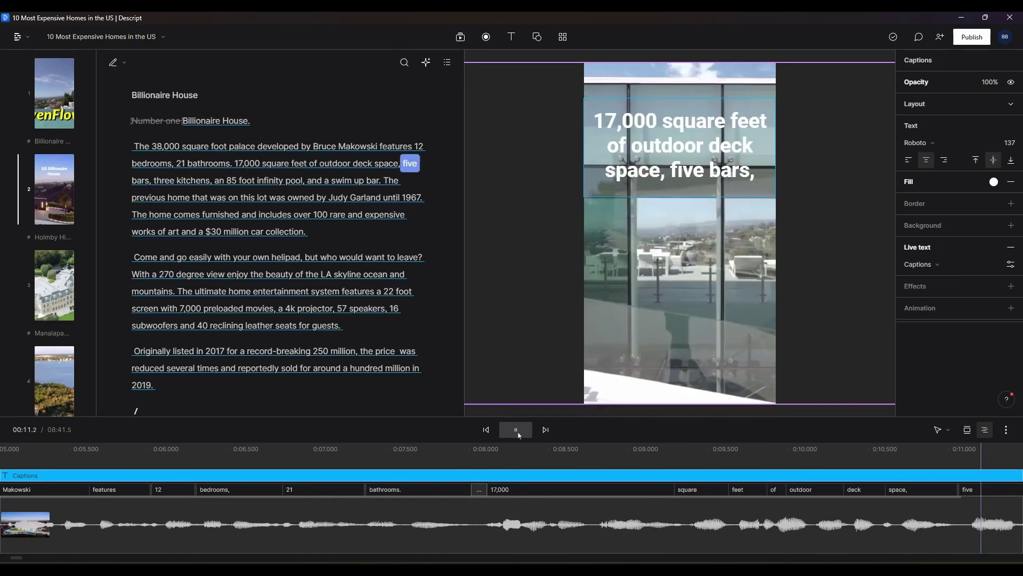
click(517, 433)
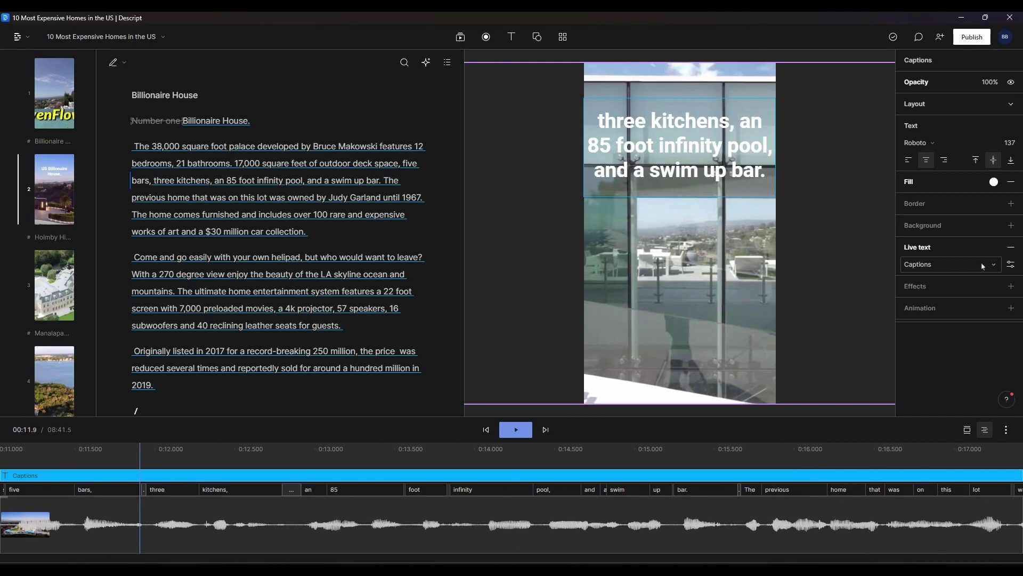
click(1010, 265)
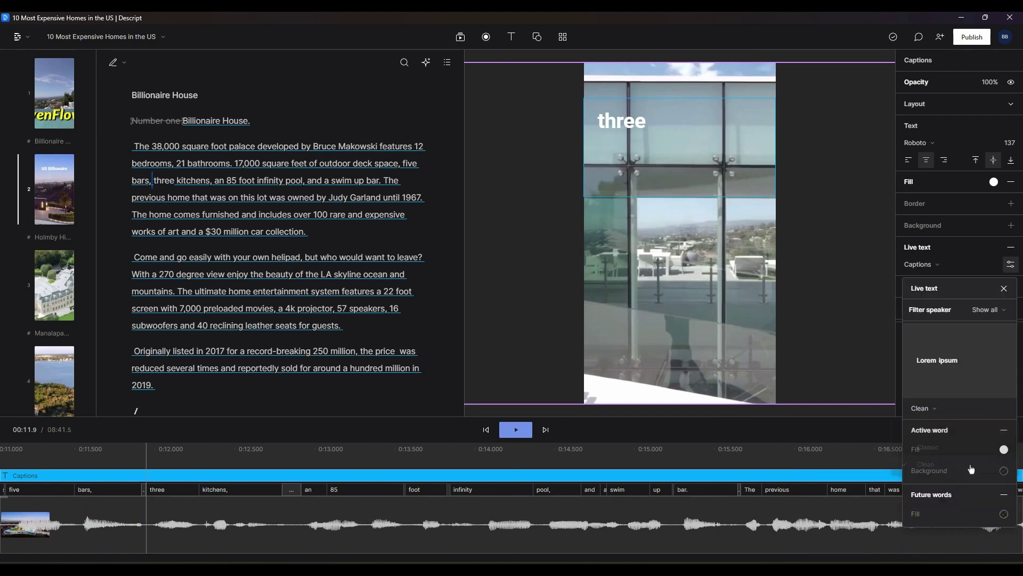
click(516, 429)
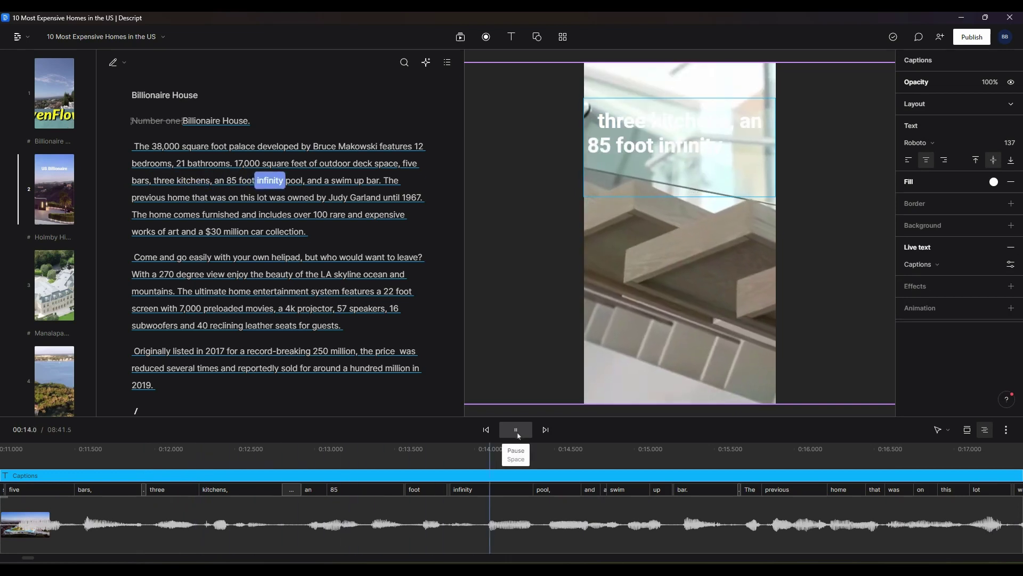
click(518, 435)
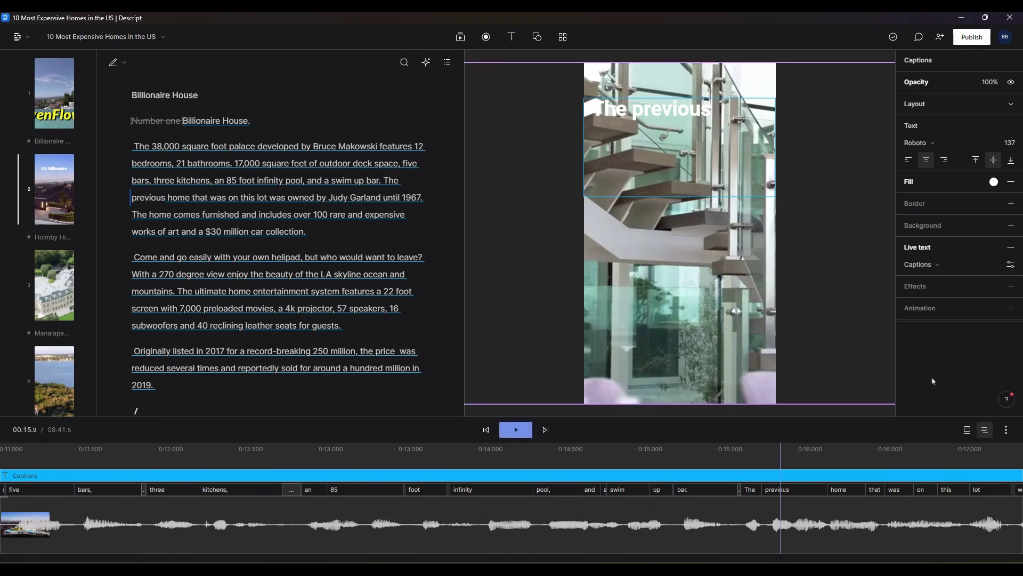
Restyle the karaoke captions: spoken word yellow on a black highlight, upcoming words solid white.
click(1011, 265)
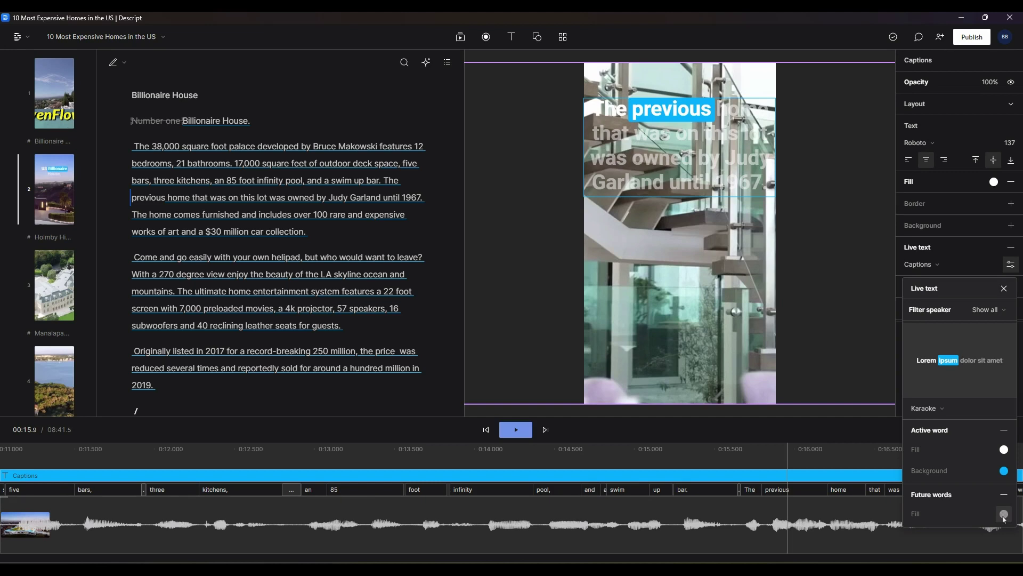
click(1004, 449)
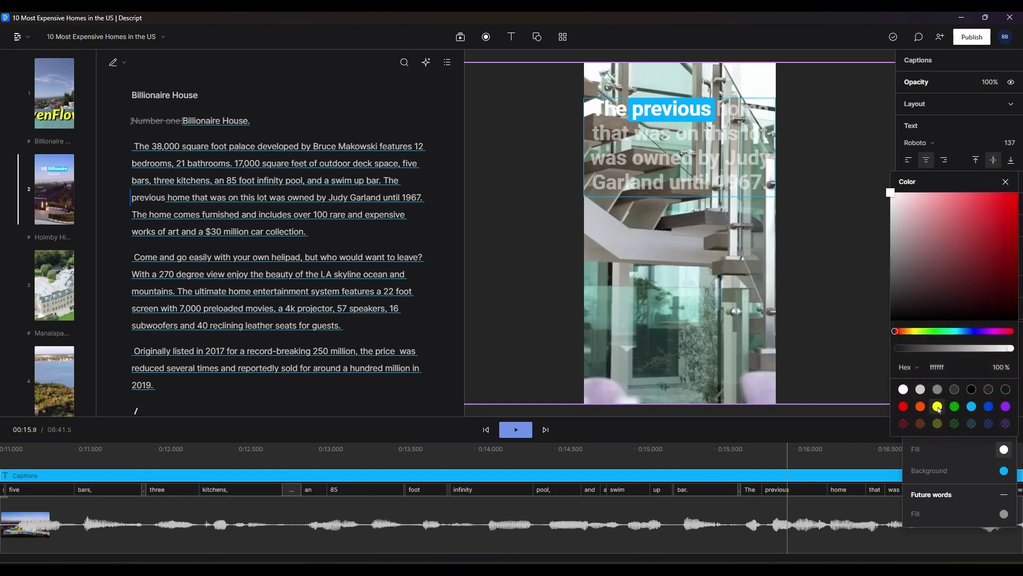
click(938, 407)
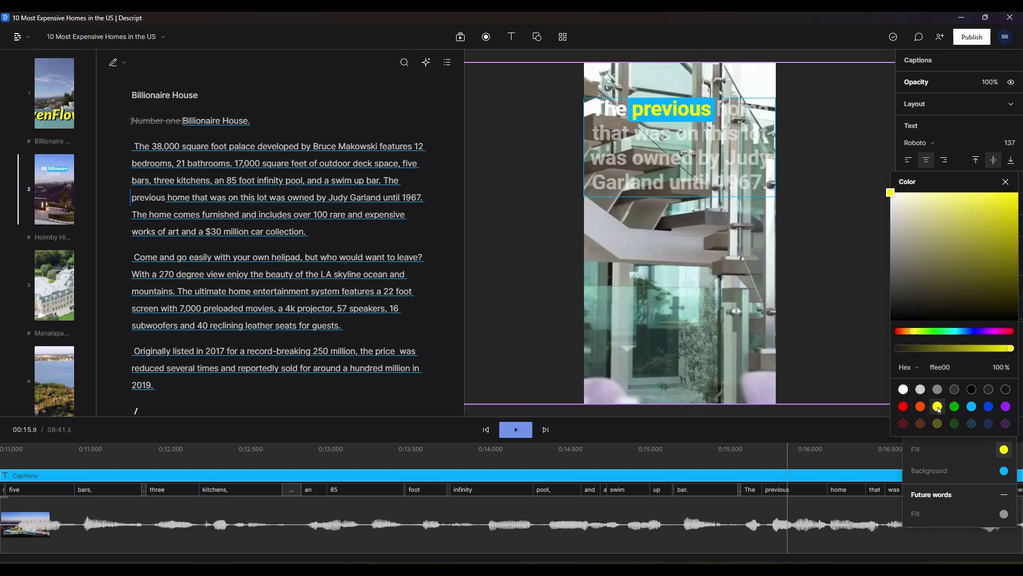
click(1005, 515)
click(1004, 515)
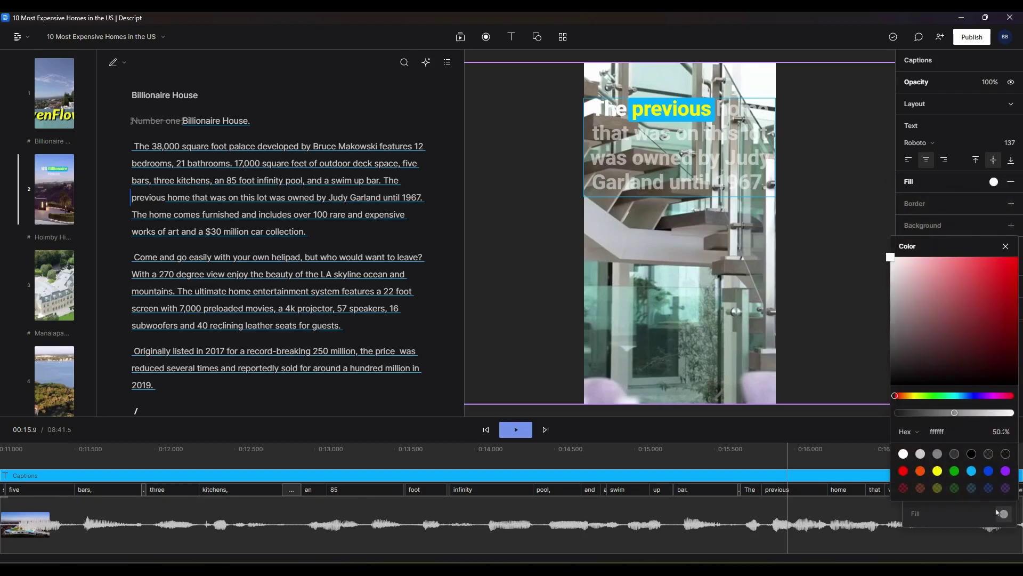
click(904, 454)
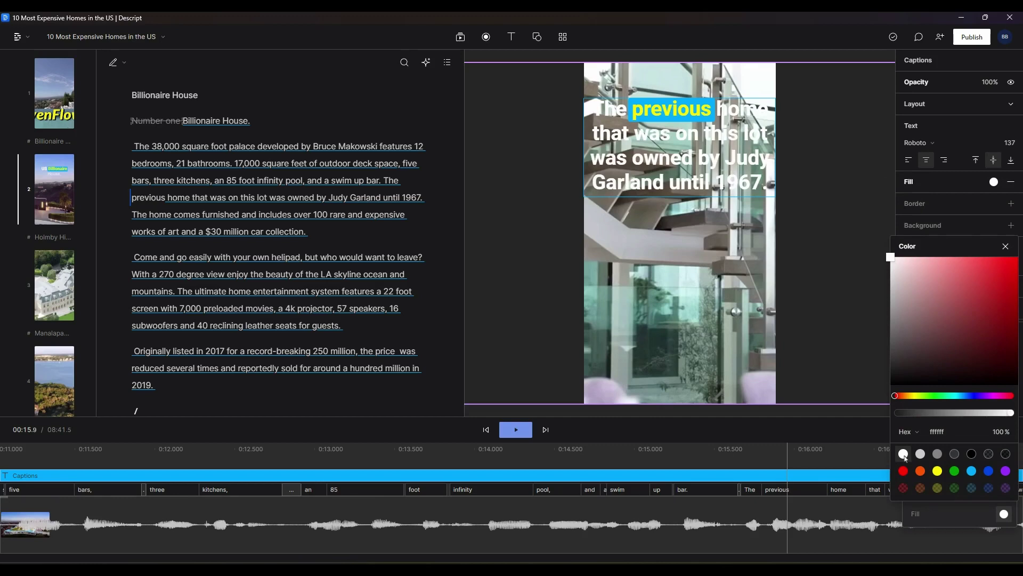
click(1005, 514)
click(1005, 472)
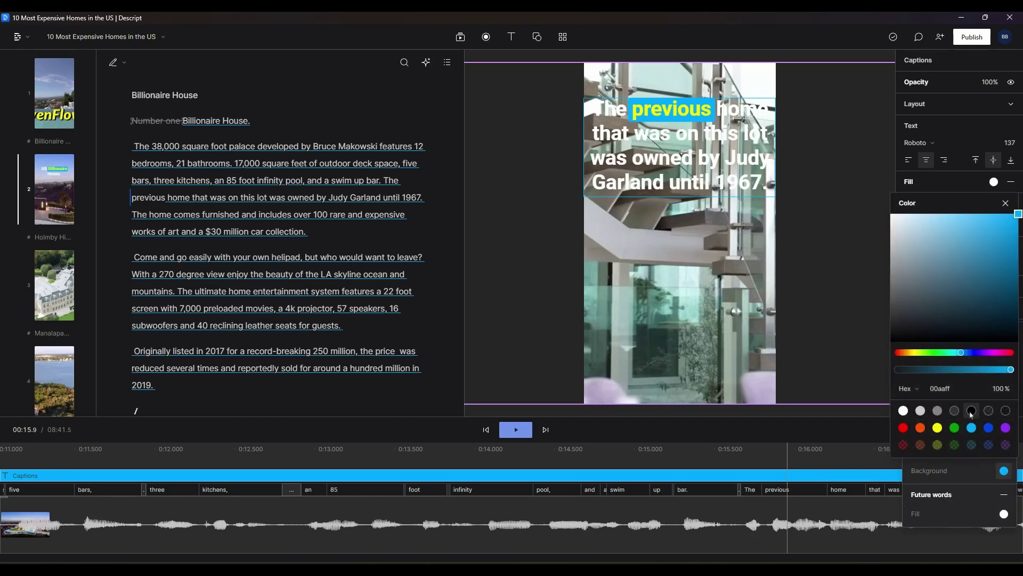
click(971, 412)
click(517, 433)
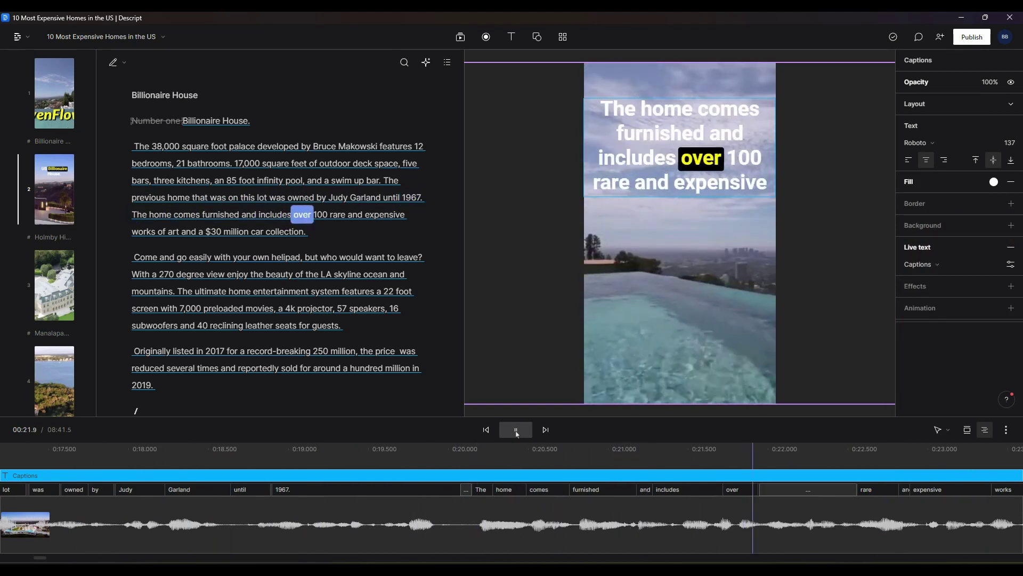
Play back the restyled captions, then move the timeline to the Rancho San Carlos scene at 05:45.
click(516, 430)
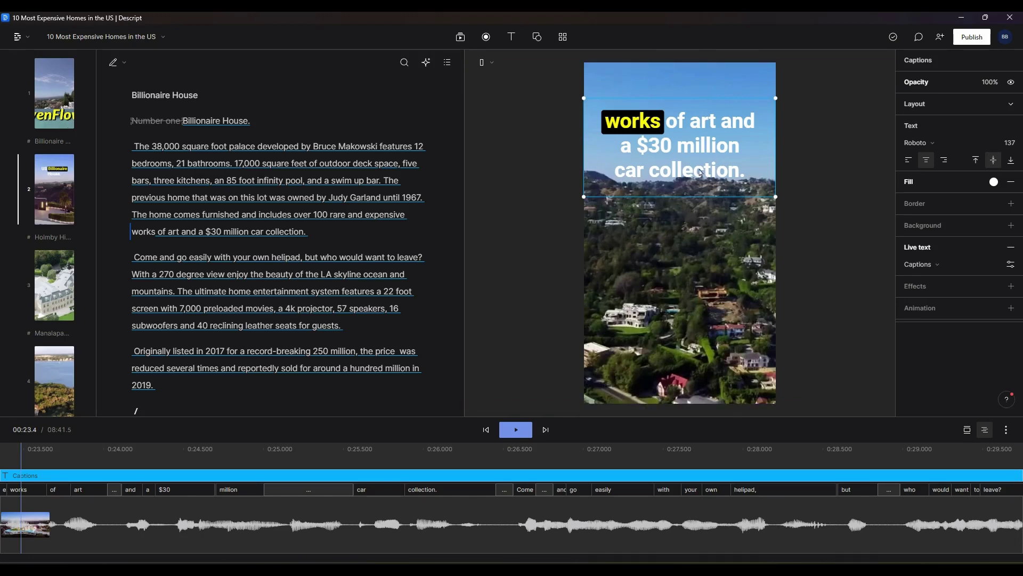
click(517, 429)
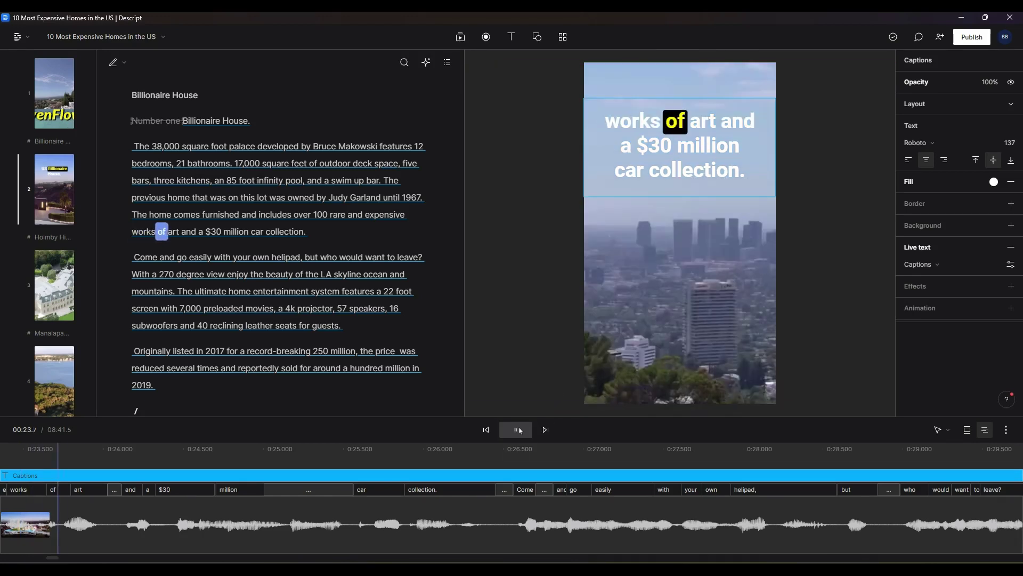
click(517, 429)
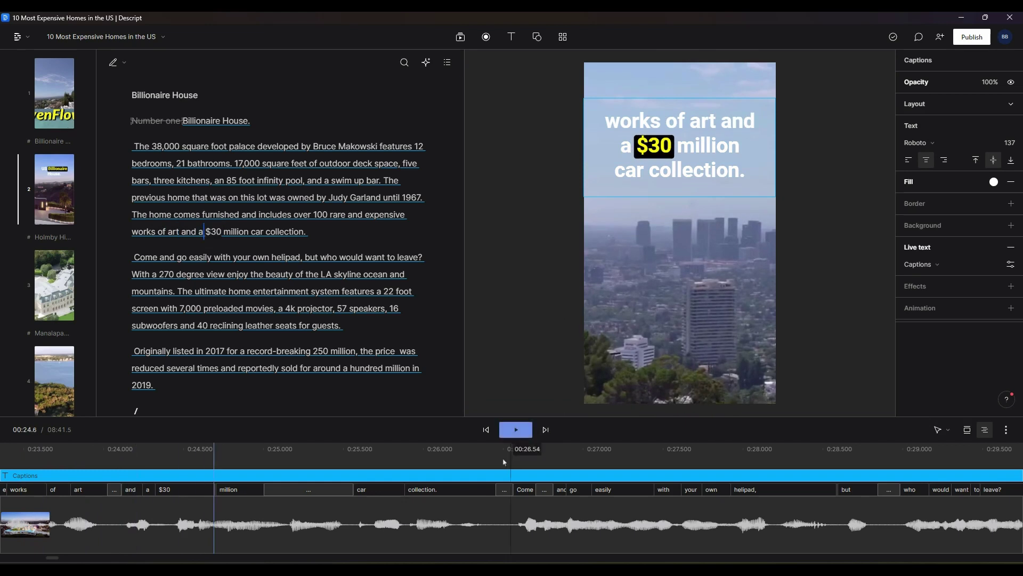
click(464, 504)
drag(52, 557, 680, 560)
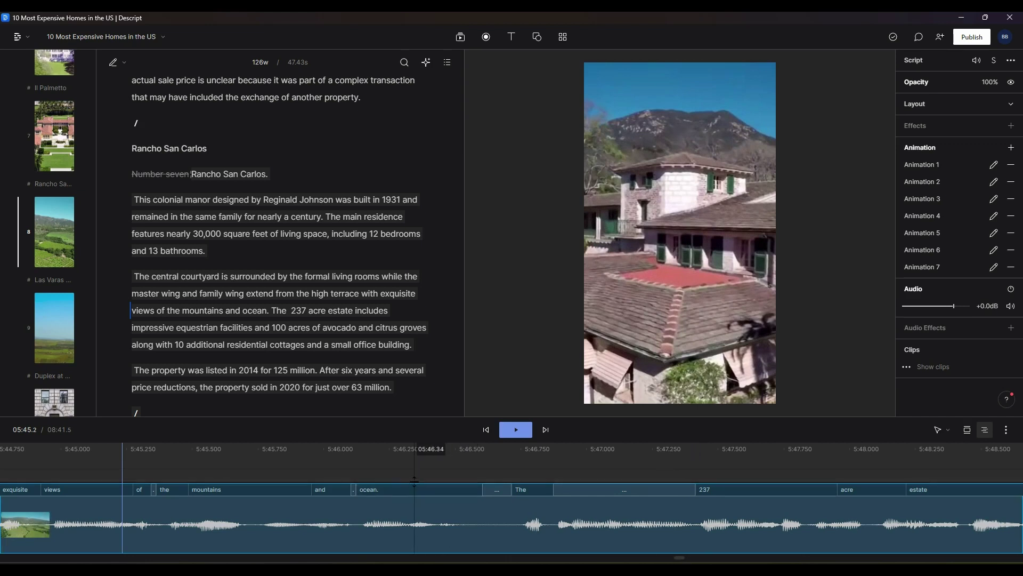
Select the Rancho San Carlos captions, zoom the timeline, and replay the passage around 'The 237'.
click(693, 198)
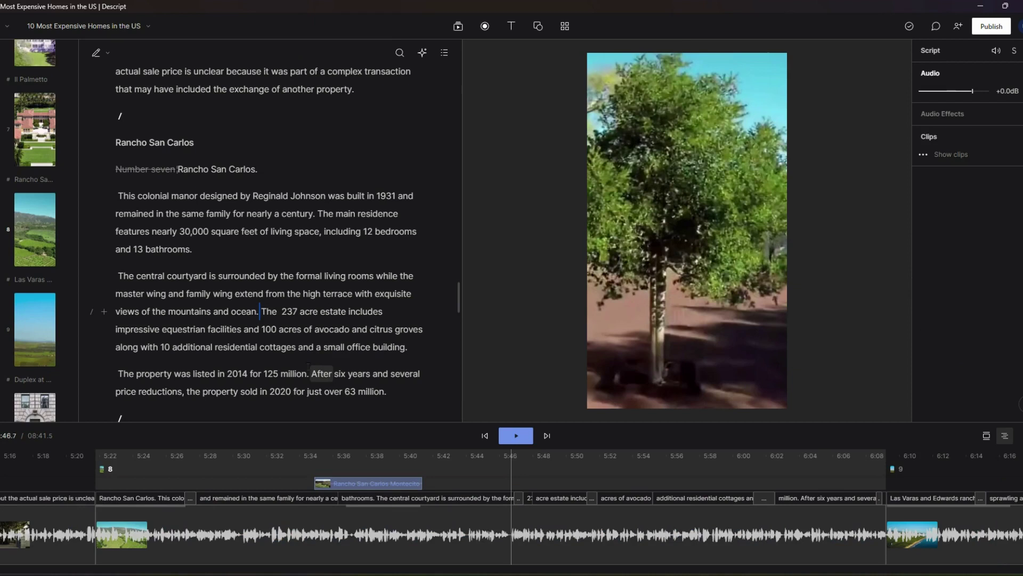
key(ctrl+equal)
key(ctrl+equal)
key(ctrl+equal)
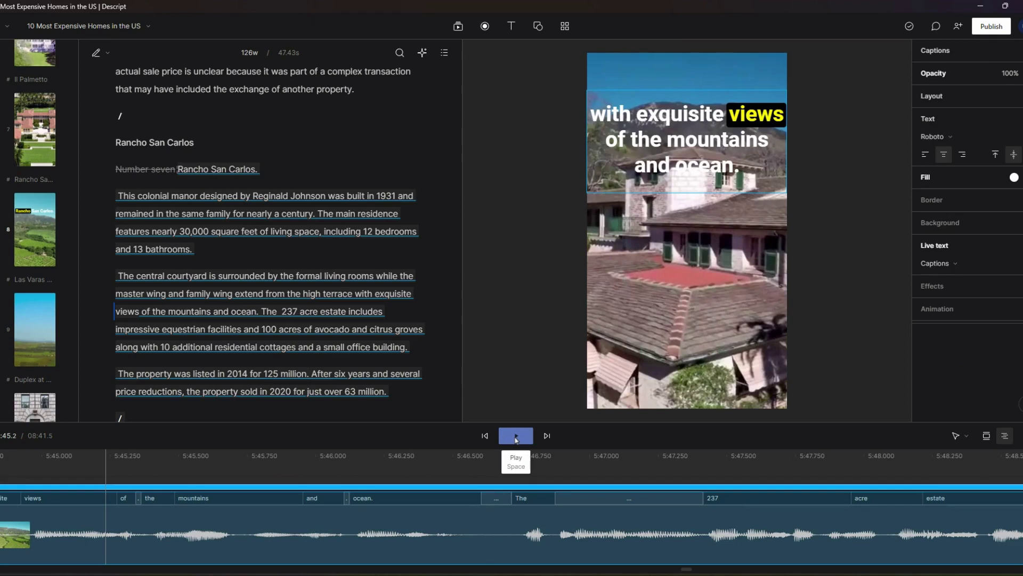
click(516, 436)
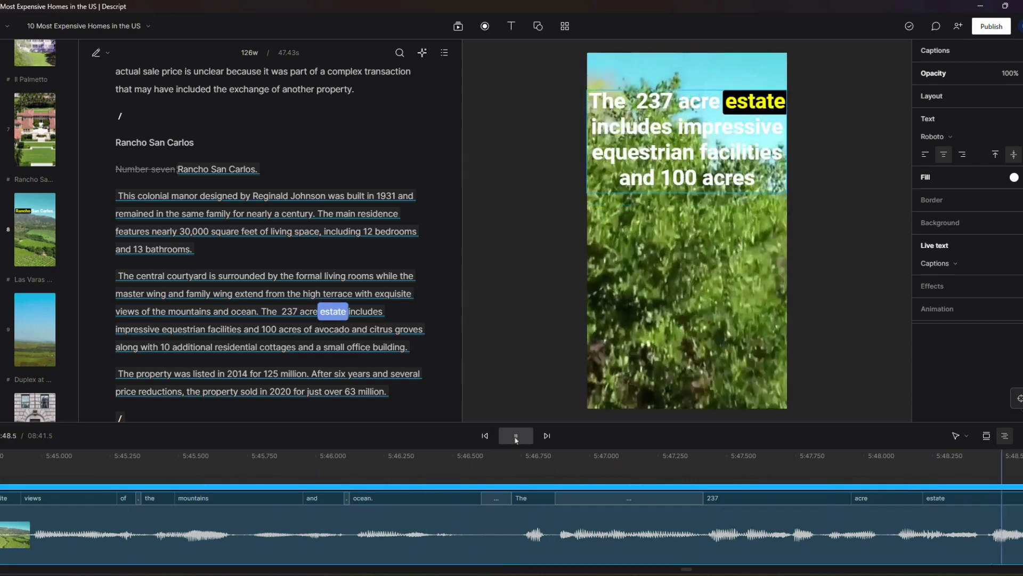
click(516, 436)
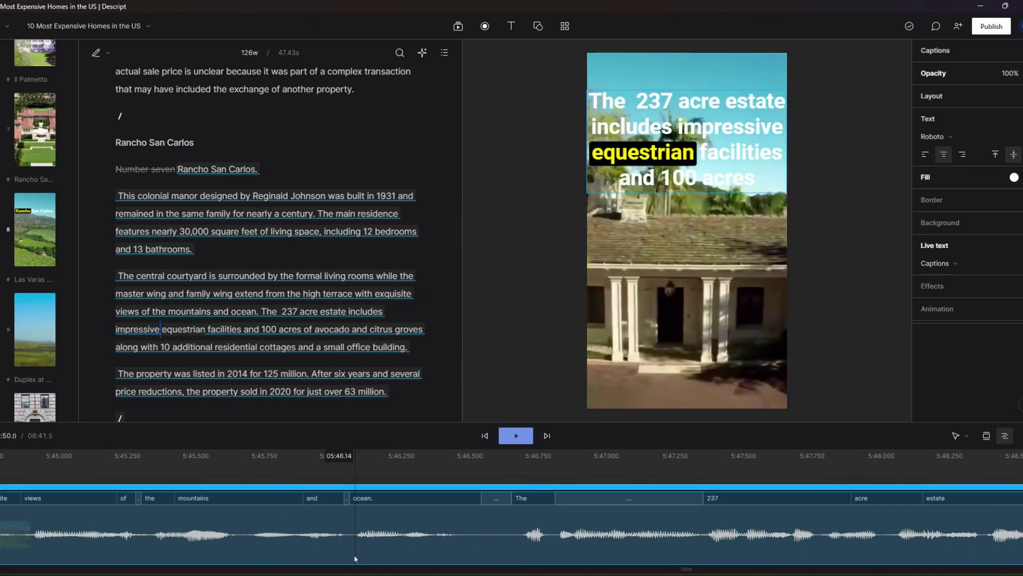
click(518, 438)
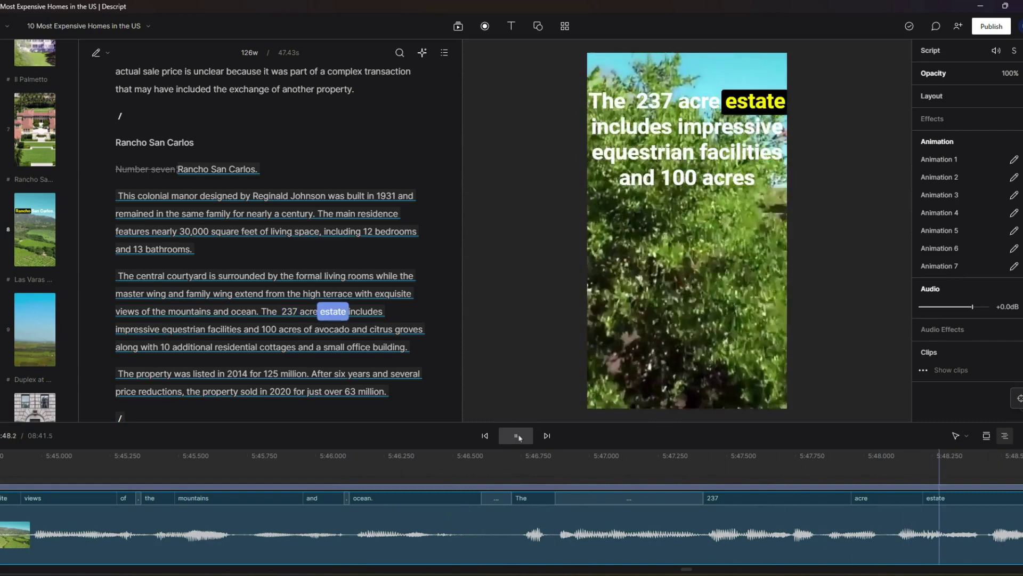
click(517, 437)
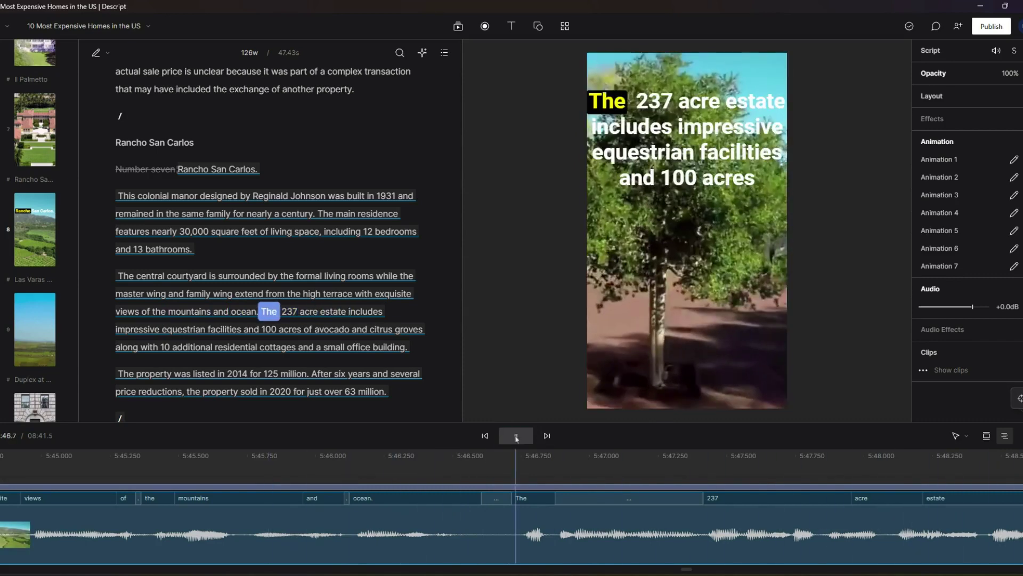
click(516, 436)
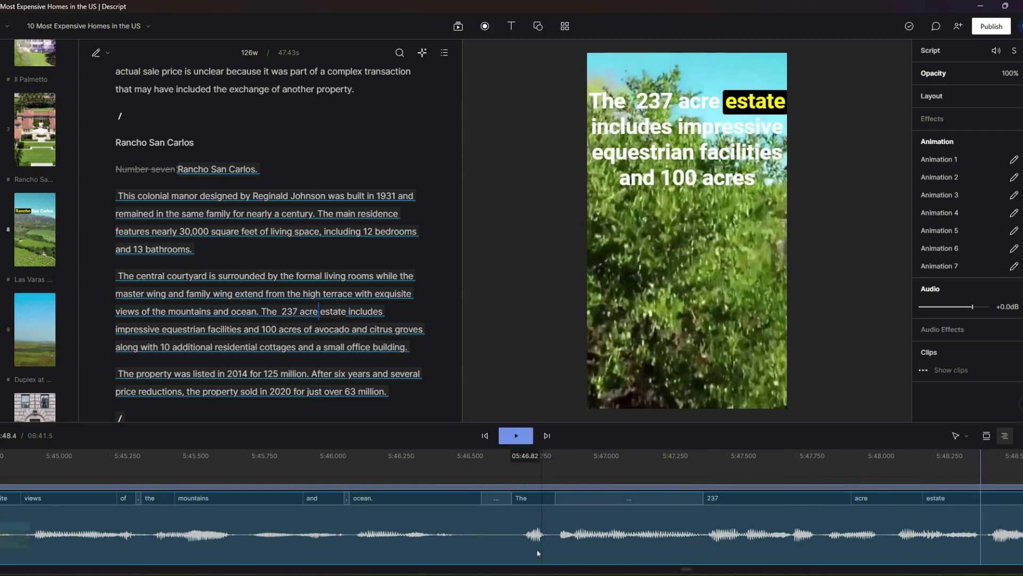
click(520, 531)
click(517, 436)
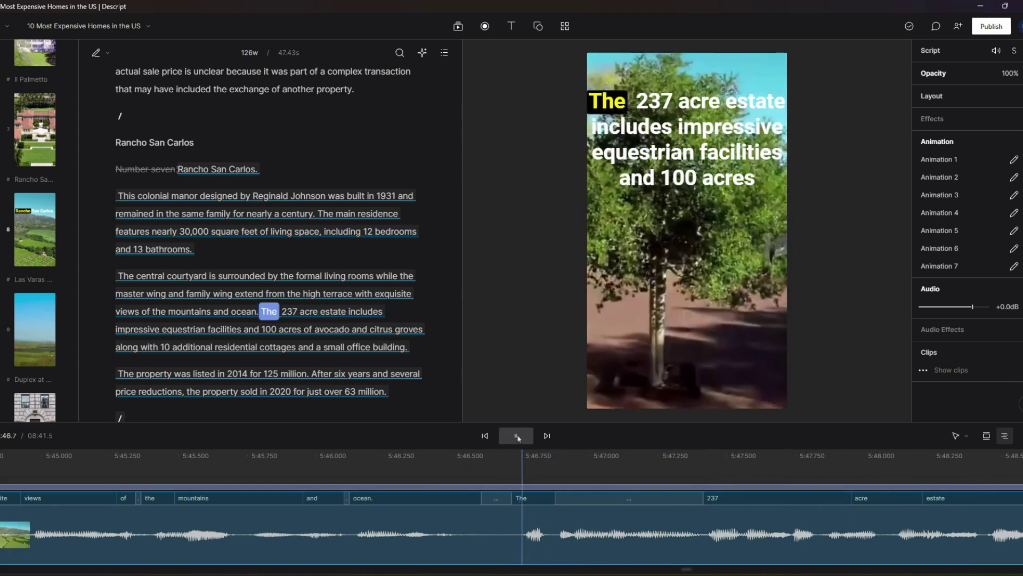
click(516, 434)
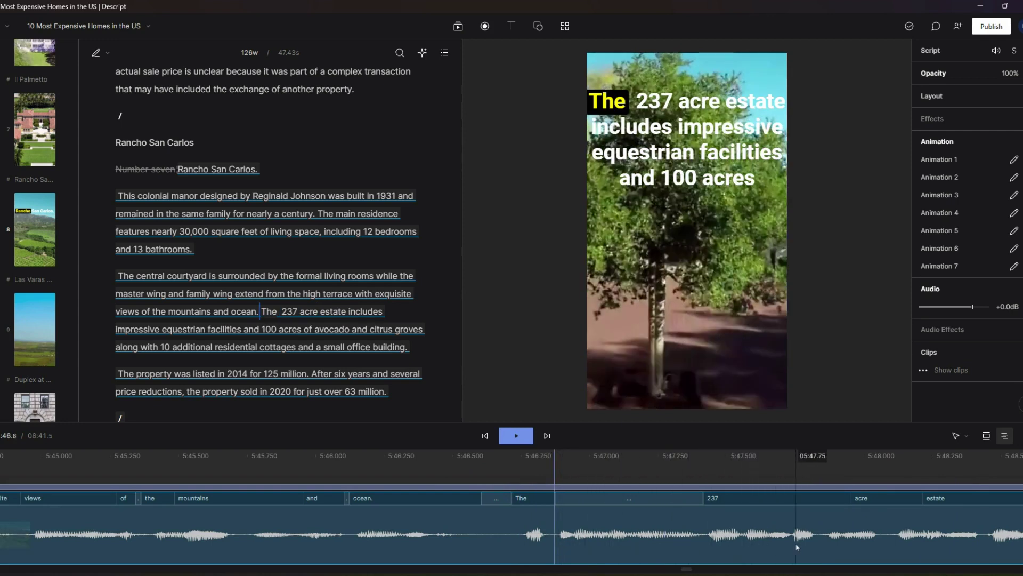
Drag the '237' word block earlier to close the gap, then replay to confirm its highlight timing.
click(666, 498)
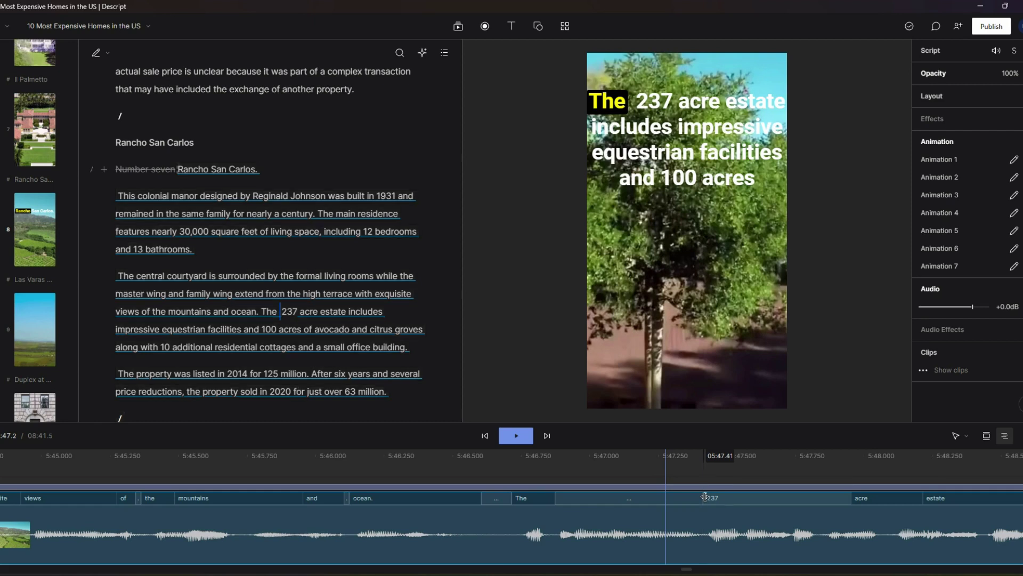
drag(705, 497, 556, 507)
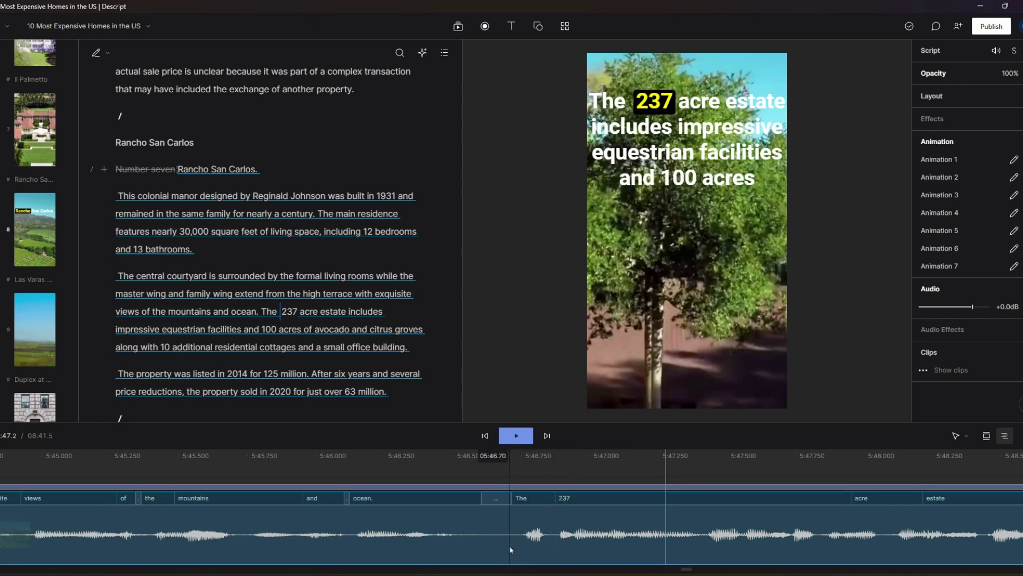
click(356, 554)
click(516, 436)
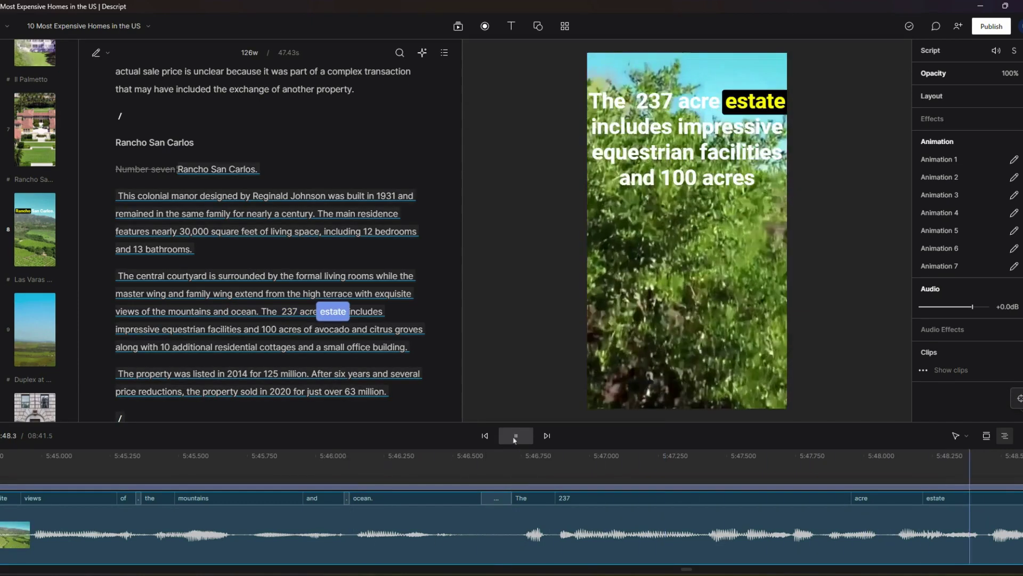
click(516, 435)
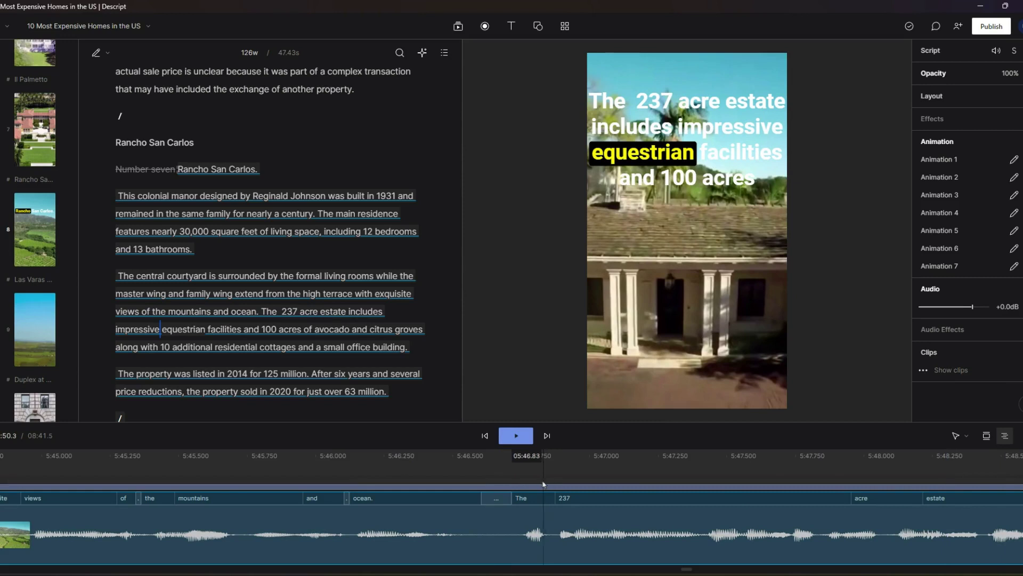
Add karaoke captions to the Holmby Hills scene.
scroll(512, 533, left, 15)
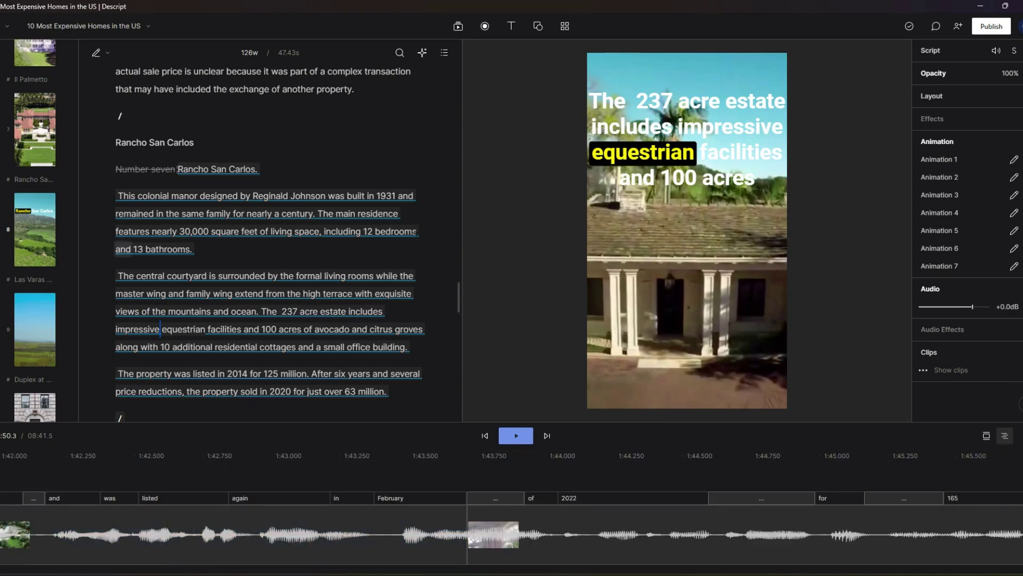
scroll(36, 228, up, 1)
scroll(37, 228, up, 10)
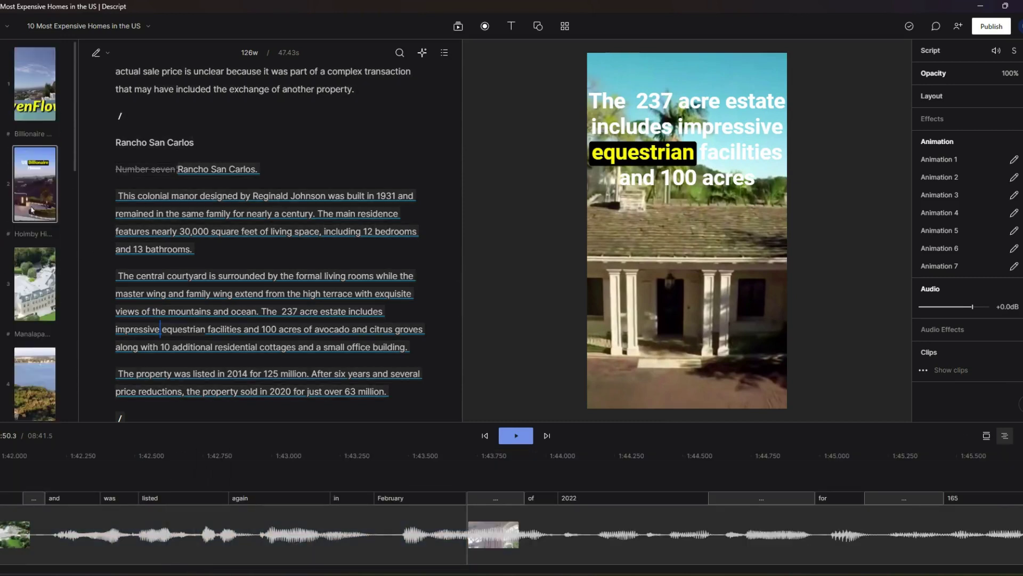
click(33, 190)
click(28, 285)
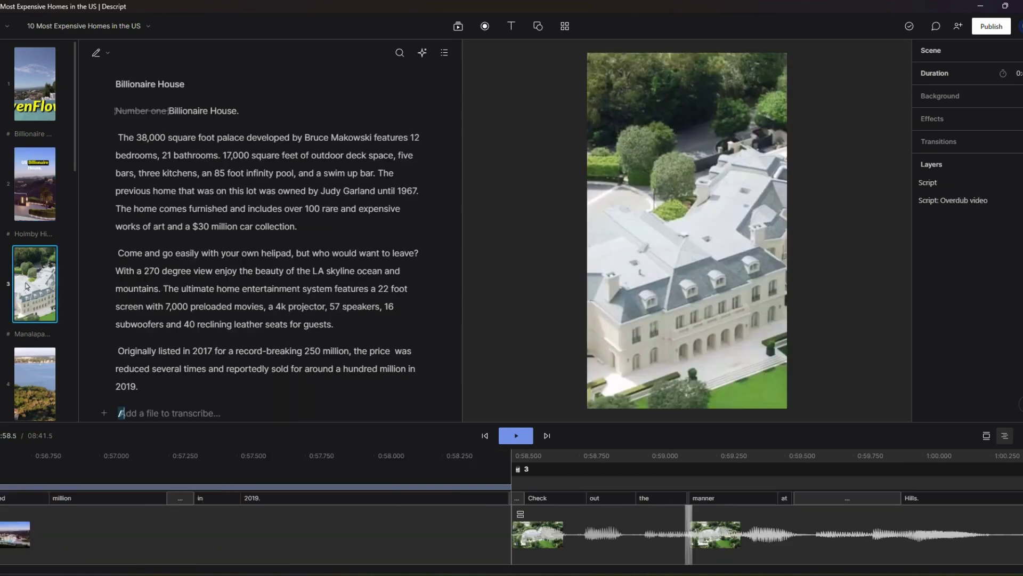
click(512, 27)
click(515, 111)
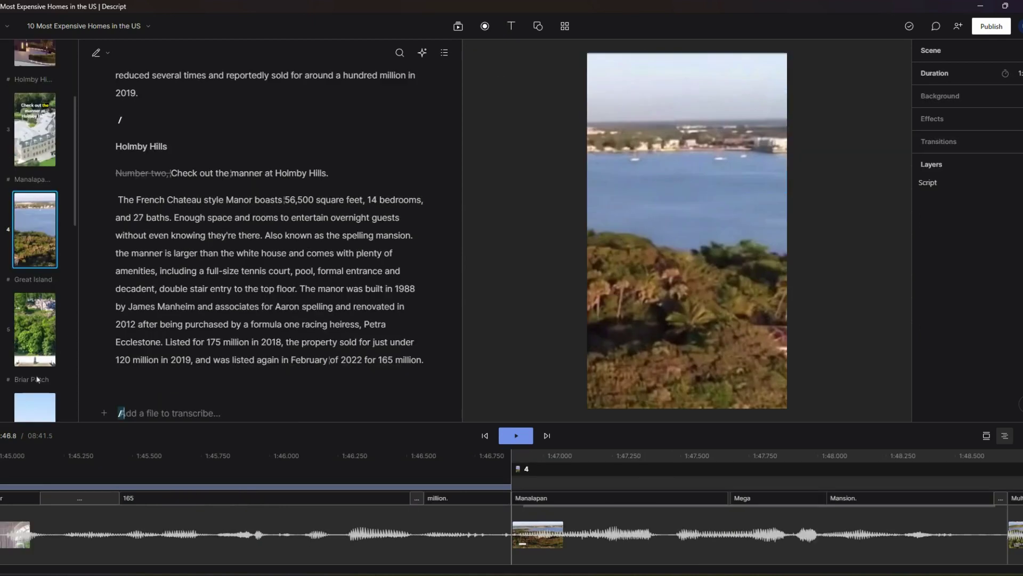
Add karaoke captions to the Great Island and Briar Patch scenes, previewing the result.
click(37, 380)
click(35, 329)
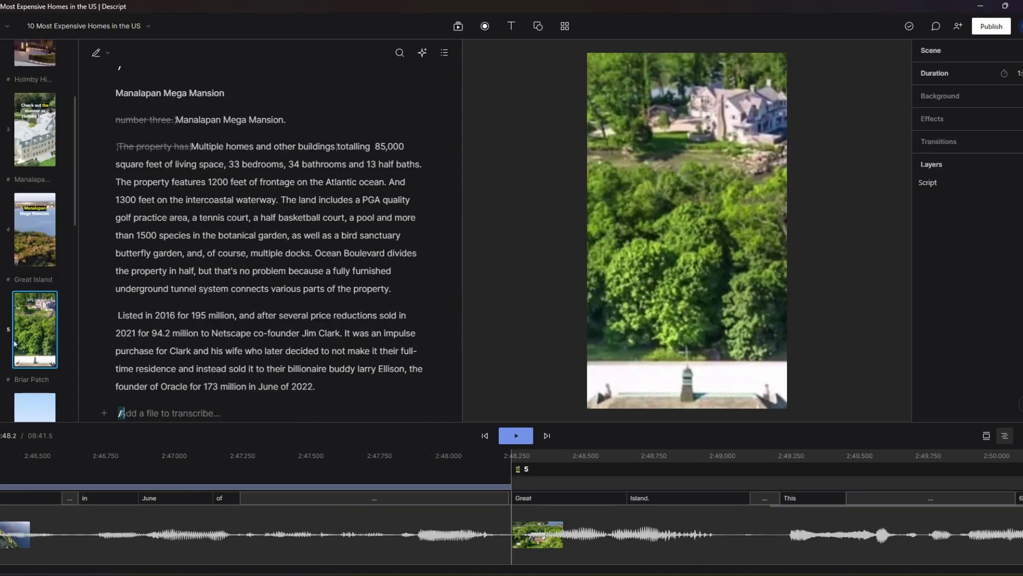
click(511, 26)
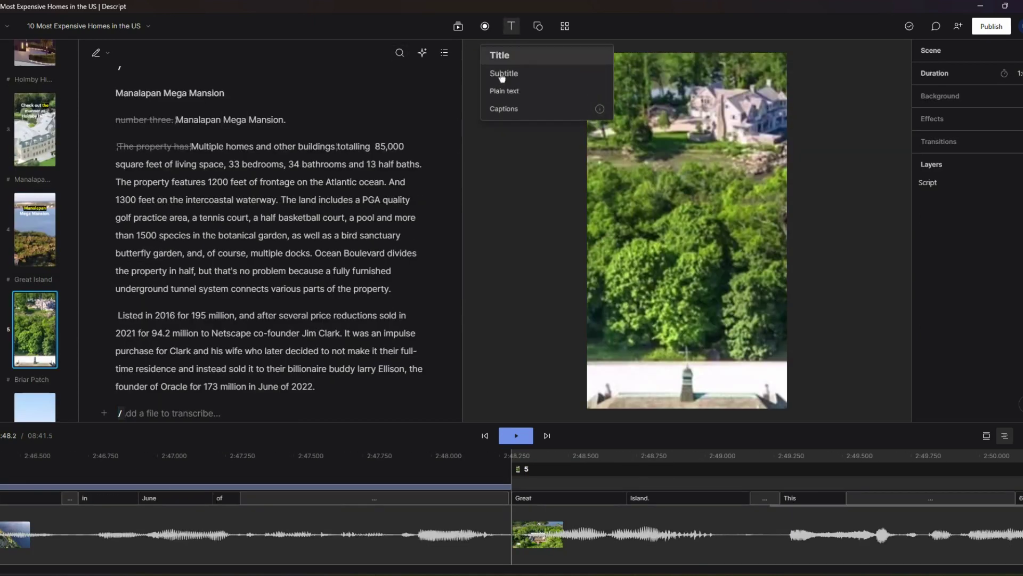
click(515, 110)
scroll(29, 319, down, 2)
click(30, 320)
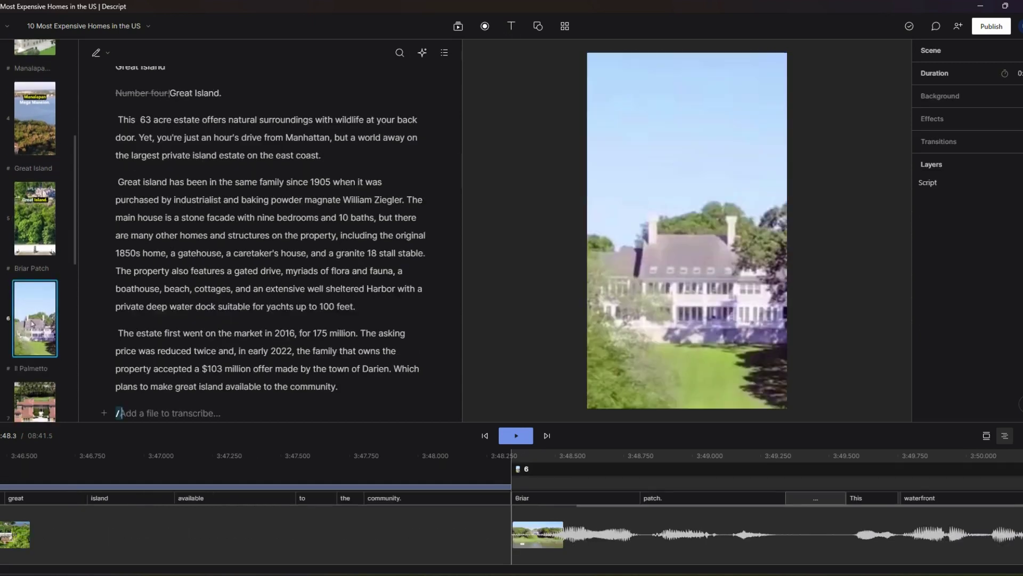
click(511, 26)
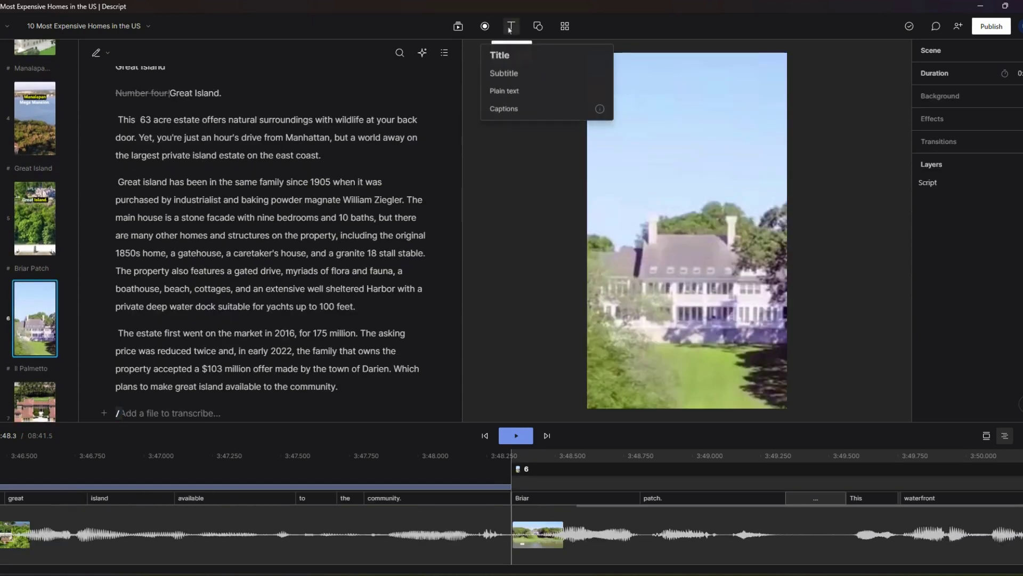
click(510, 111)
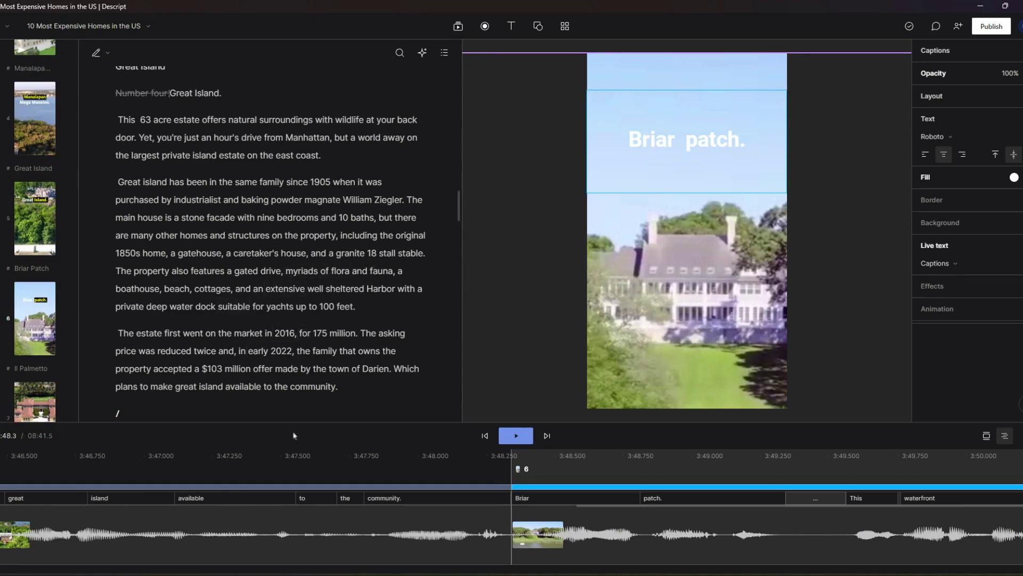
click(516, 435)
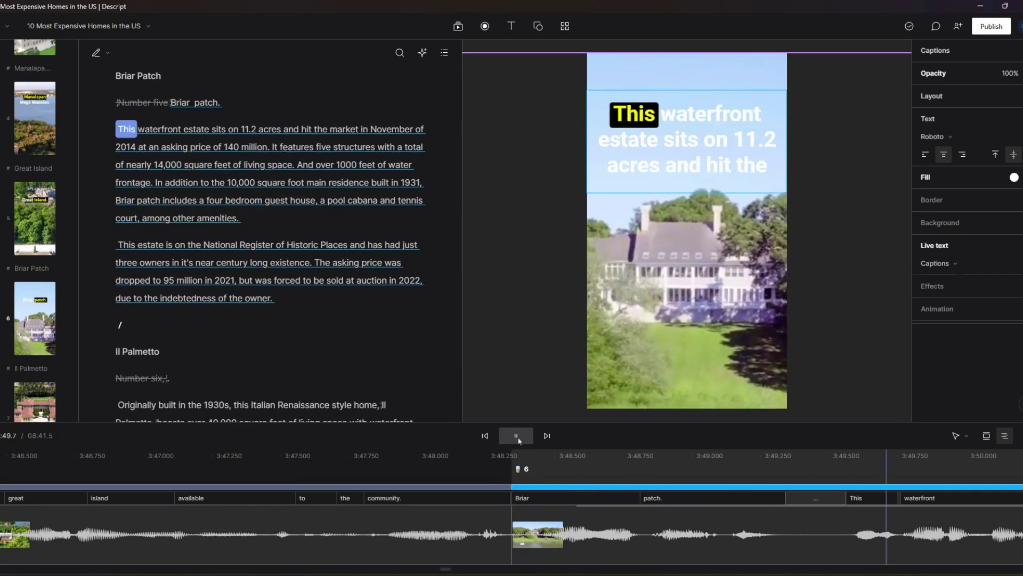
click(516, 435)
Add karaoke captions to the Pumpkin Key scene.
click(35, 402)
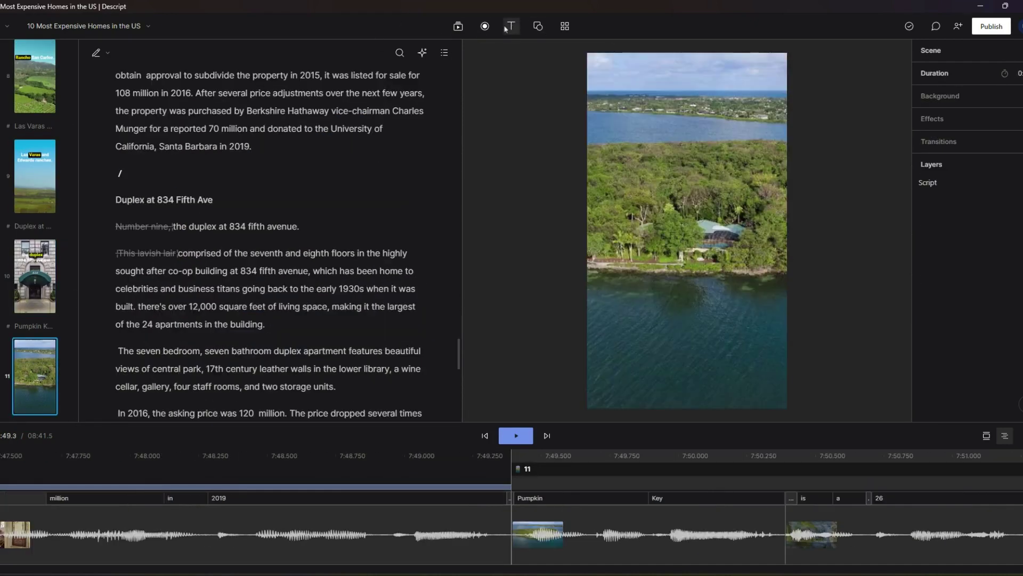
click(513, 26)
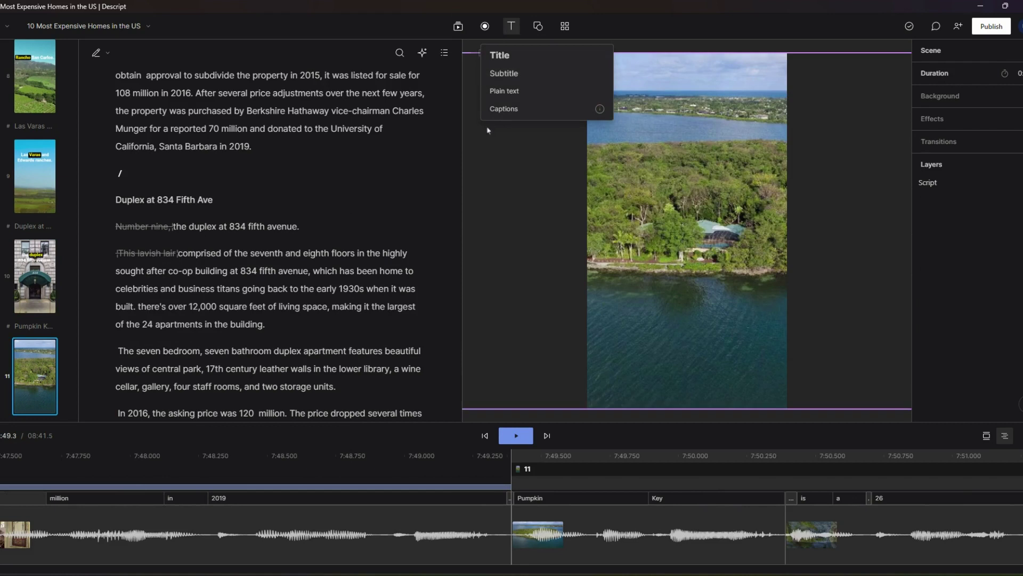
click(499, 111)
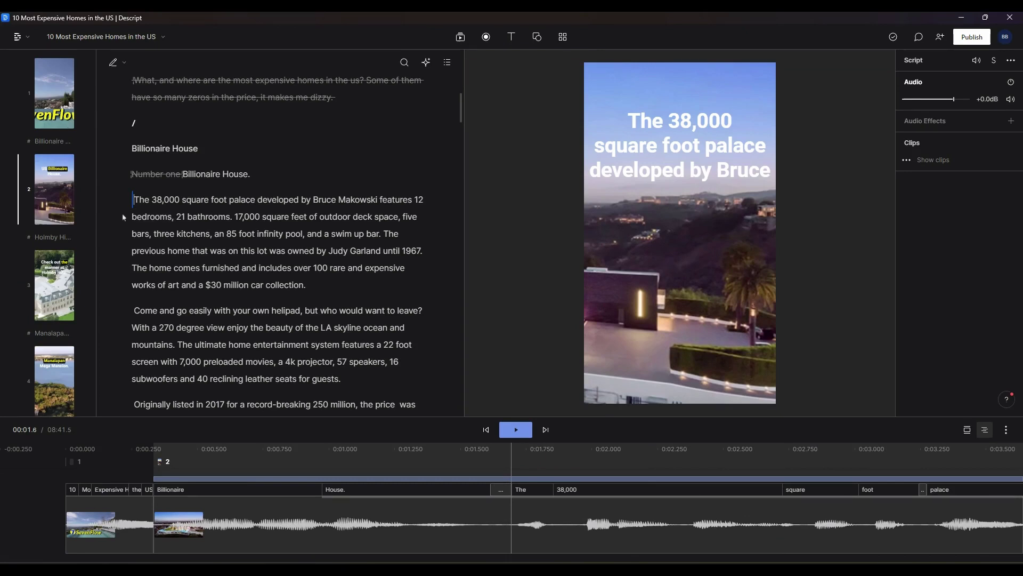
Show the Publish settings: a 4K web link open to anyone, with transcript and author displayed.
click(980, 41)
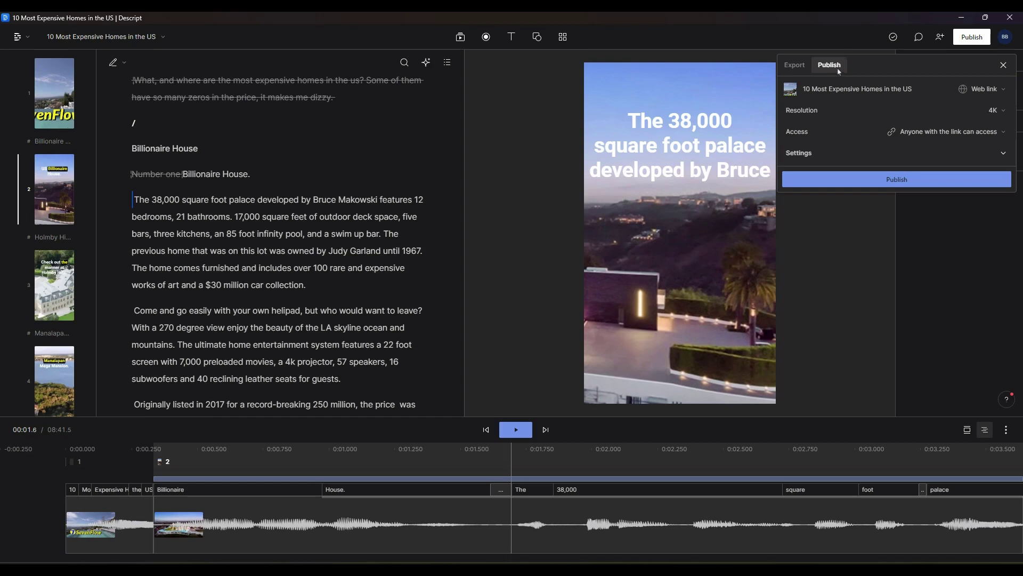
click(1004, 156)
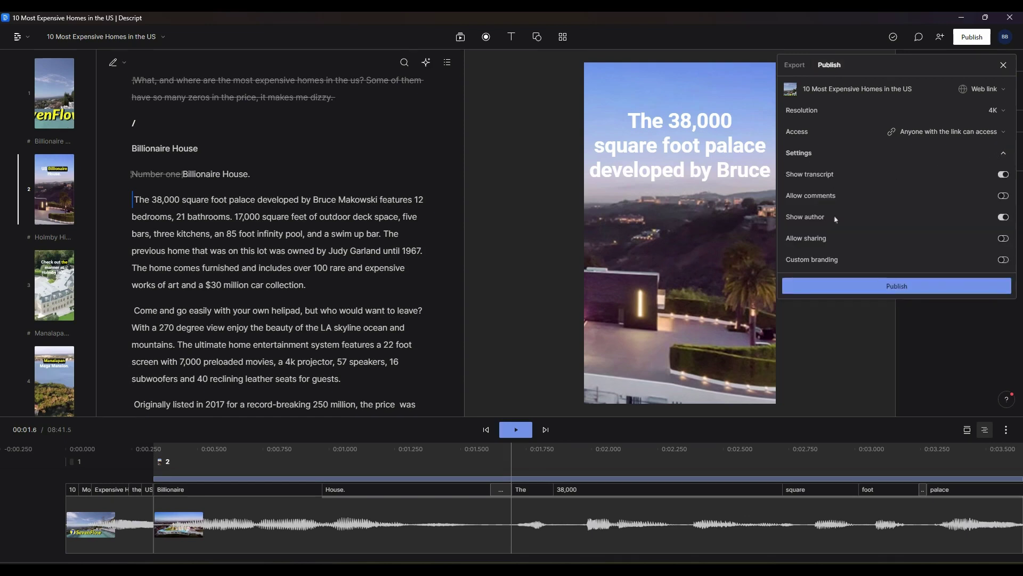
click(794, 66)
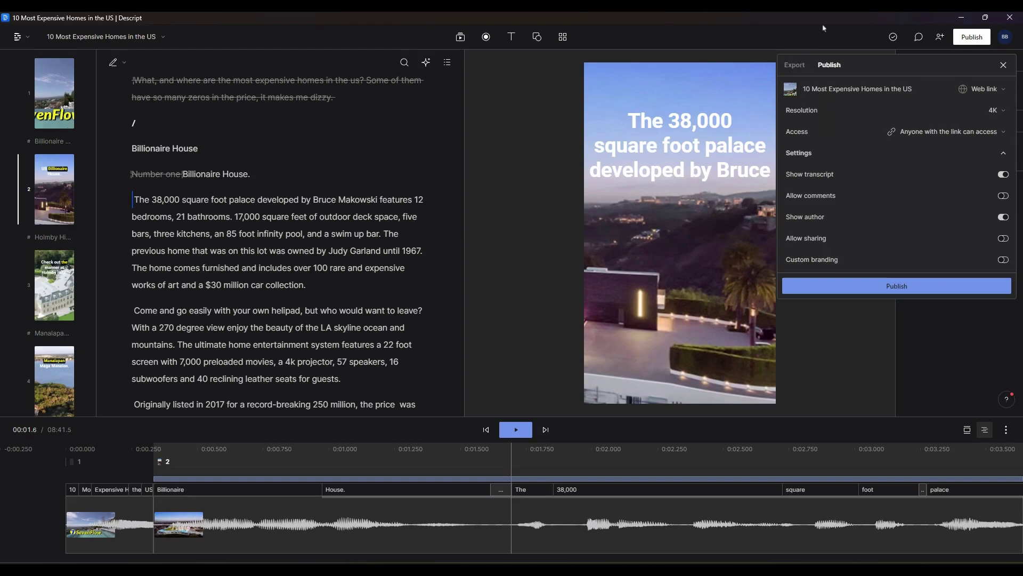
Export the project split by Markers into ten separate videos and confirm the save location.
click(794, 66)
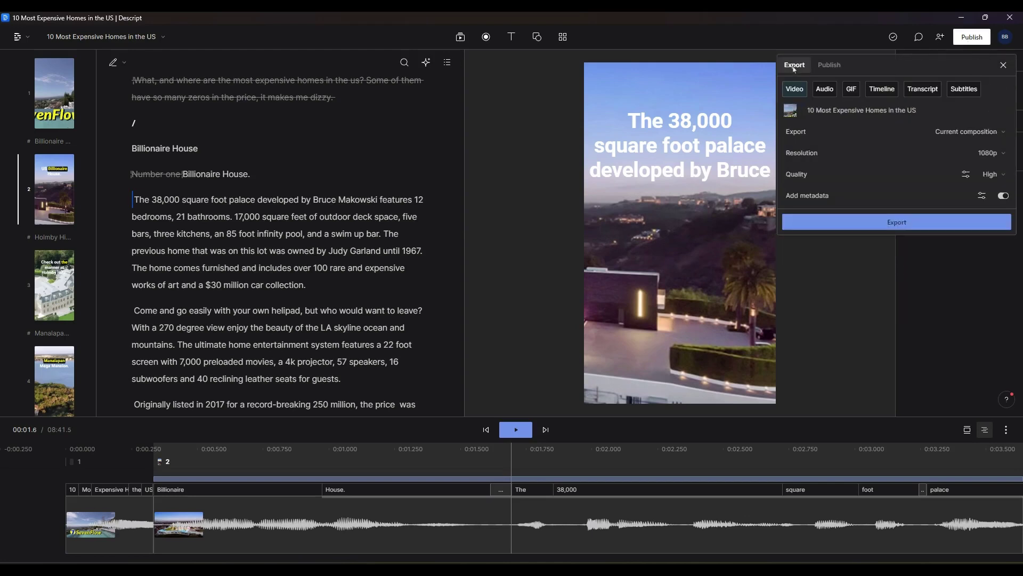
click(969, 132)
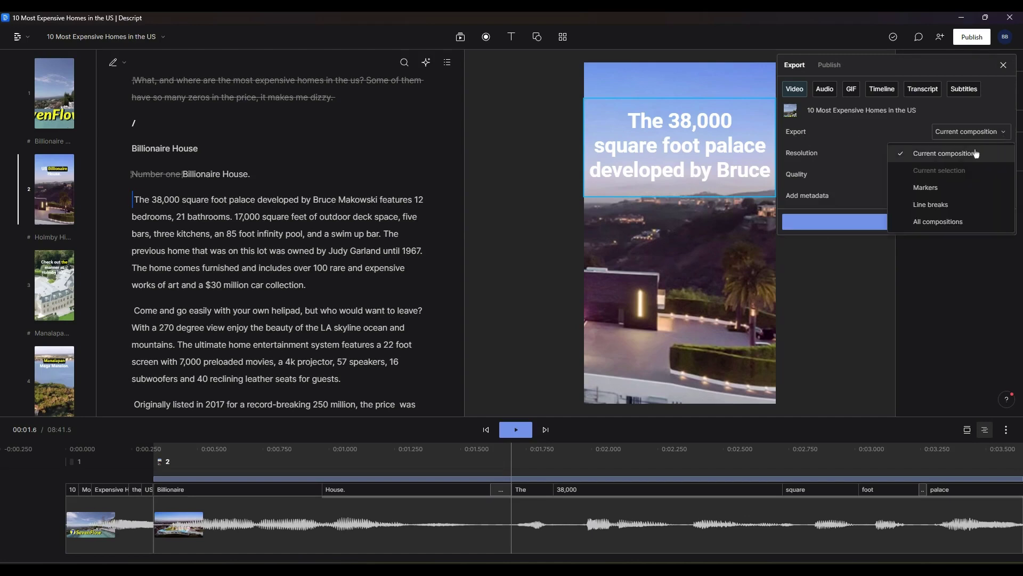
click(931, 189)
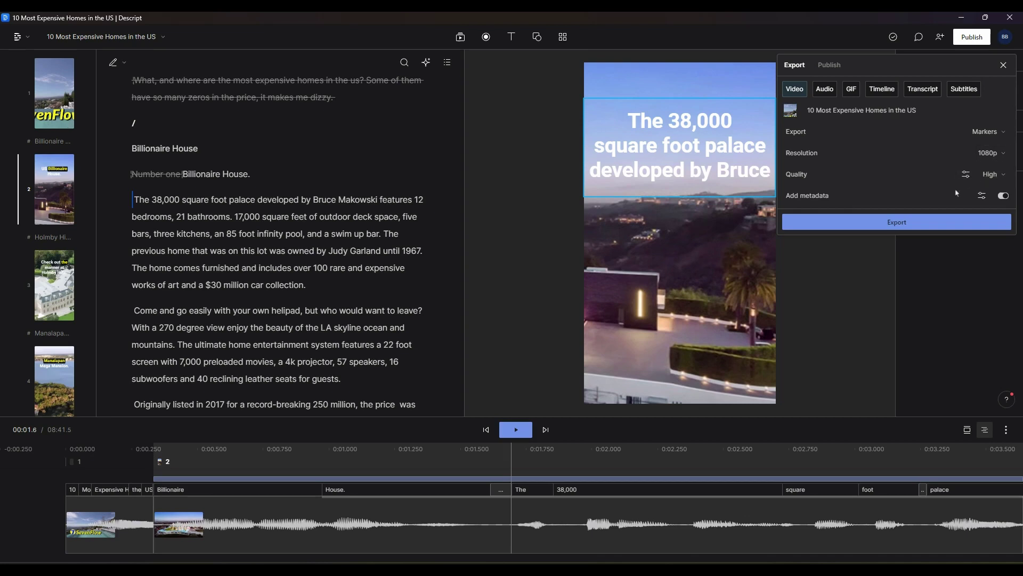
click(895, 224)
click(422, 273)
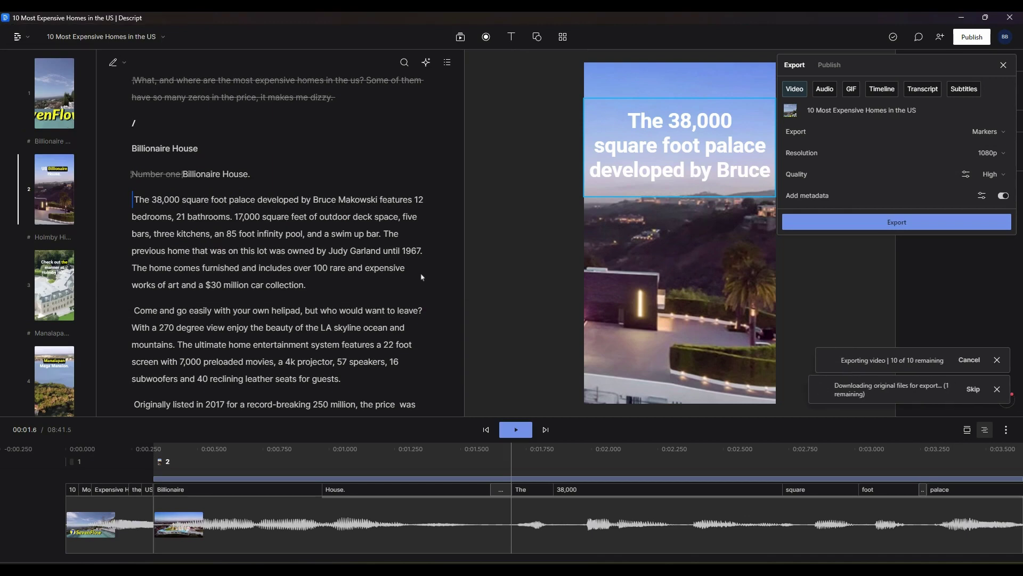
click(490, 286)
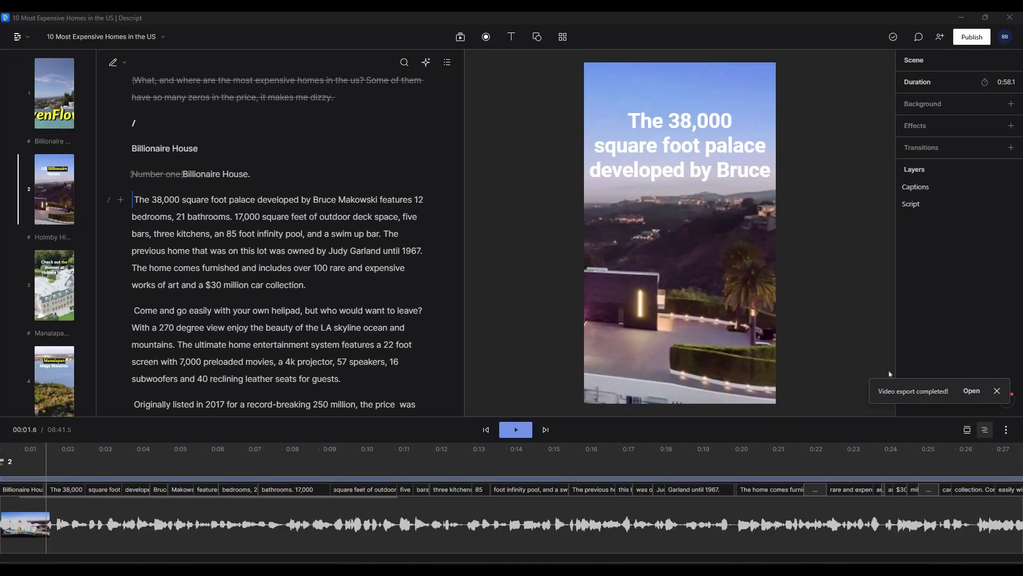
Open the Downloads folder listing the ten exported home videos, Billionaire House to Pumpkin Key.
click(972, 391)
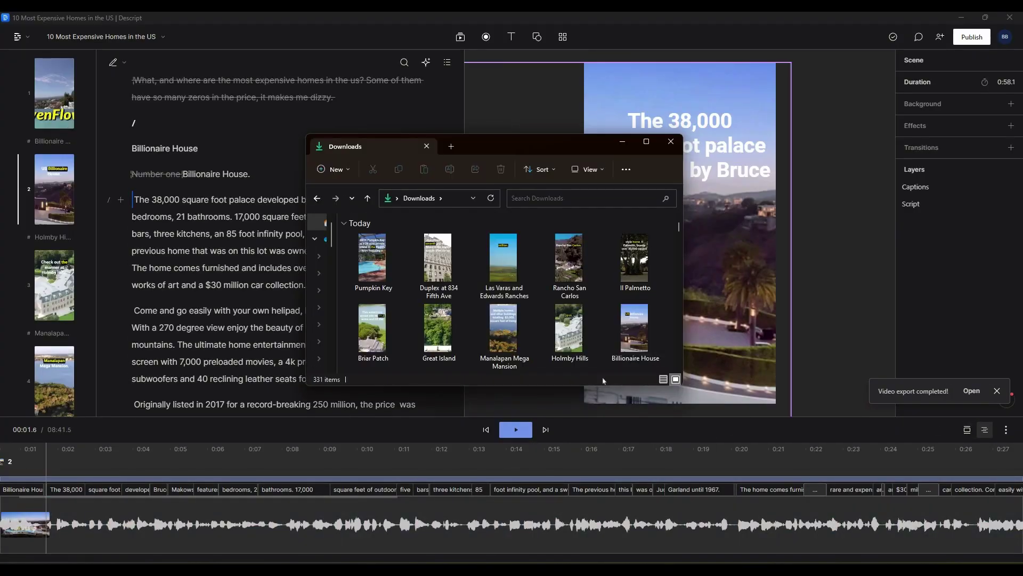